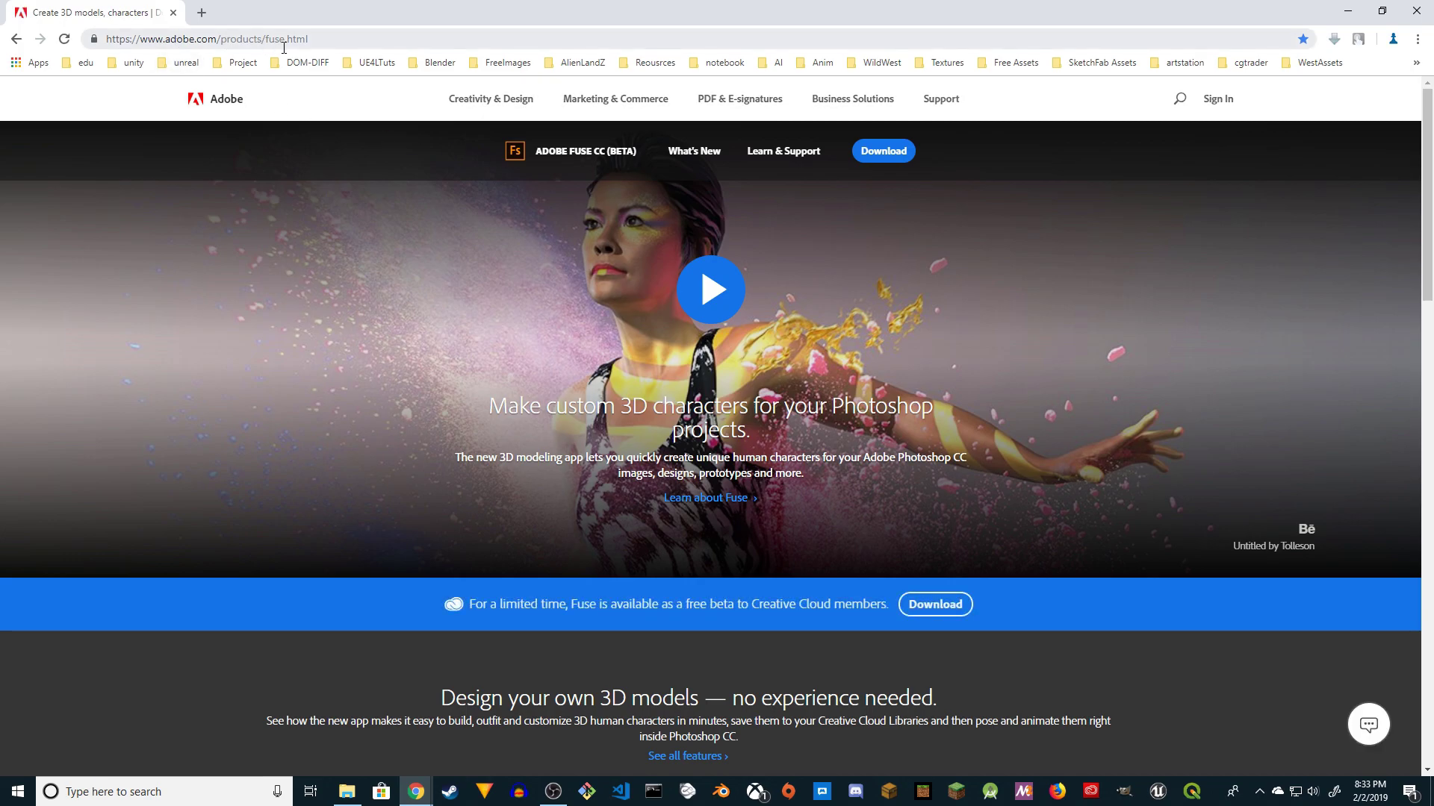
# Start the Fuse CC download from the free-beta banner on adobe.com.
pyautogui.scroll(-4, 875, 371)
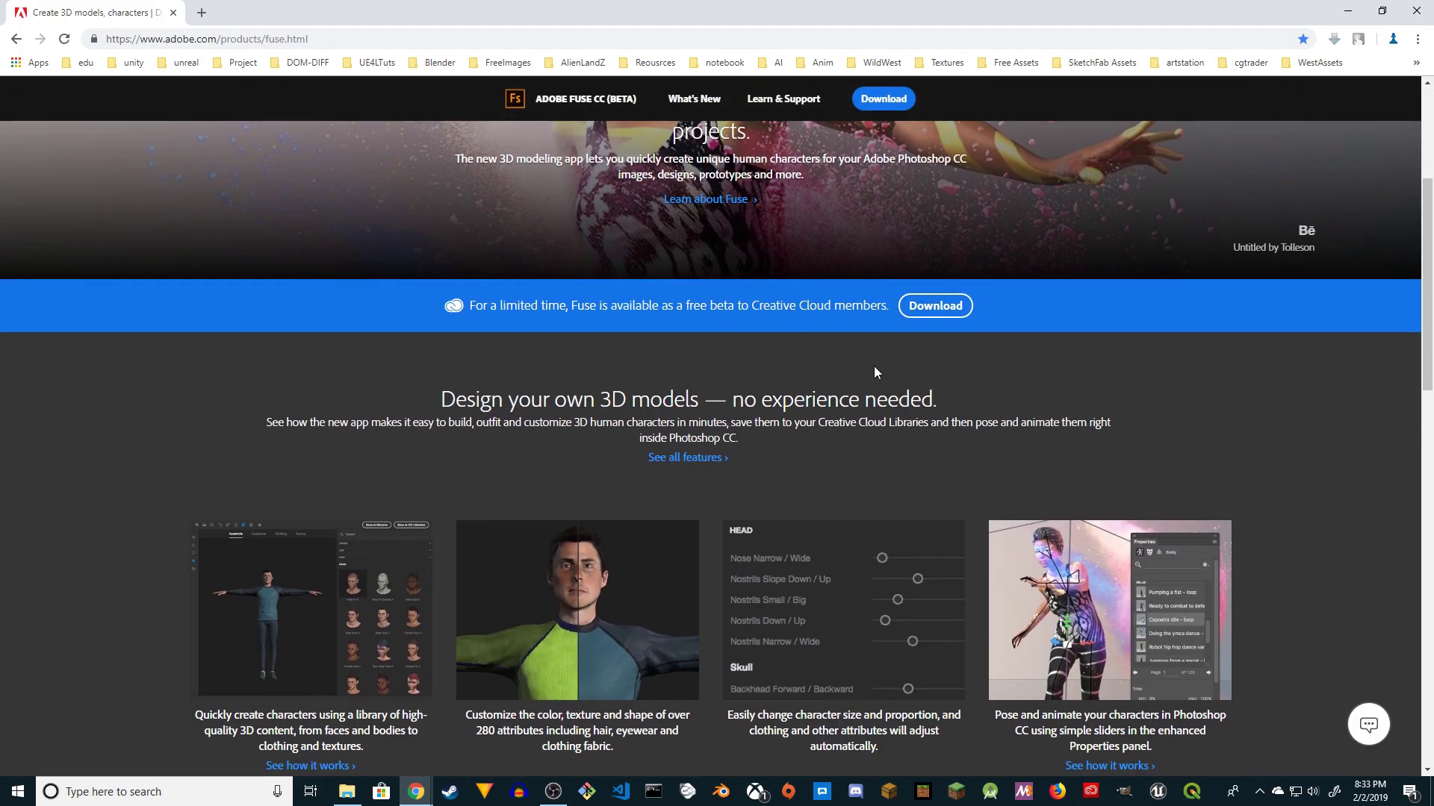
pyautogui.click(946, 314)
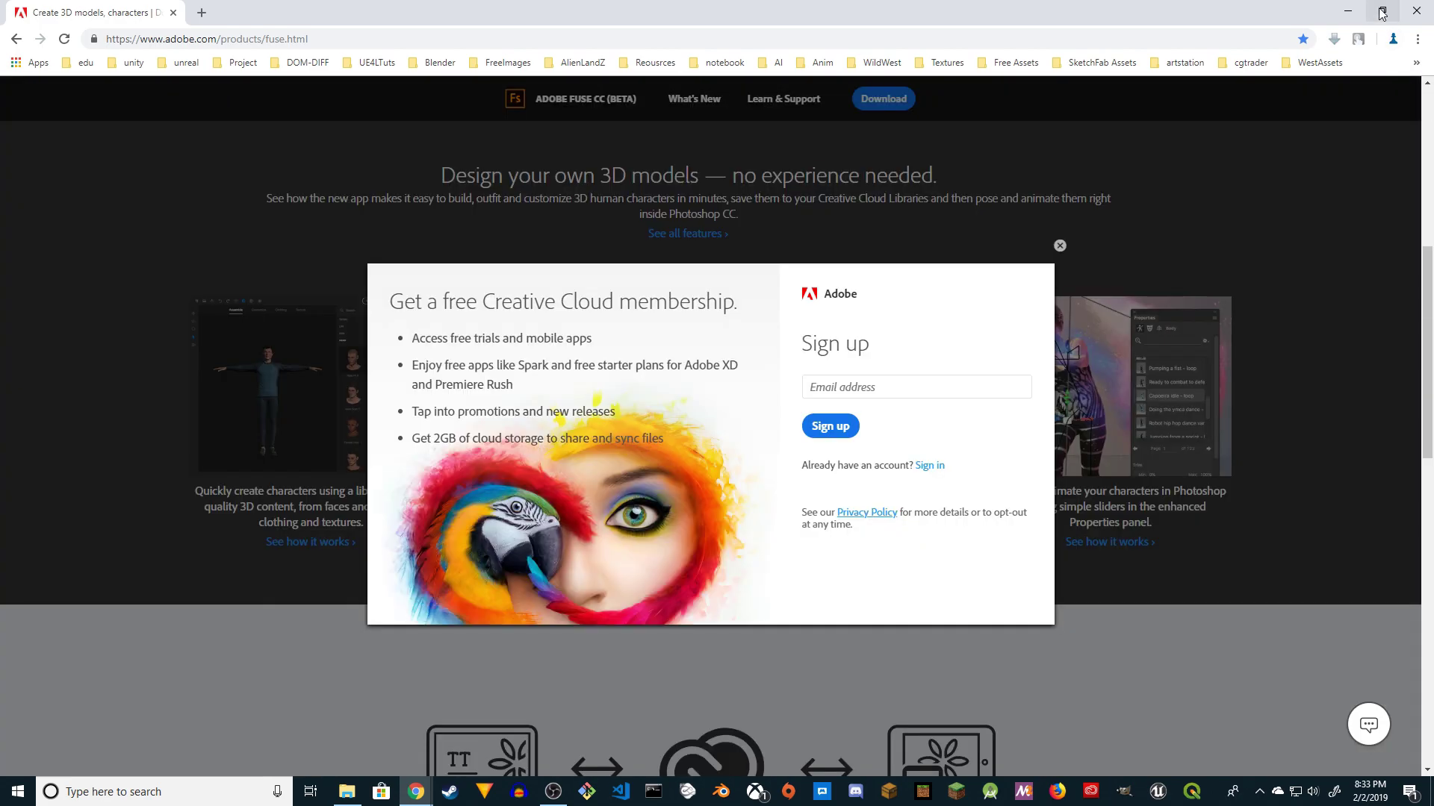
# Minimize Chrome and launch Adobe Fuse CC (Beta) from its desktop icon.
pyautogui.click(1348, 11)
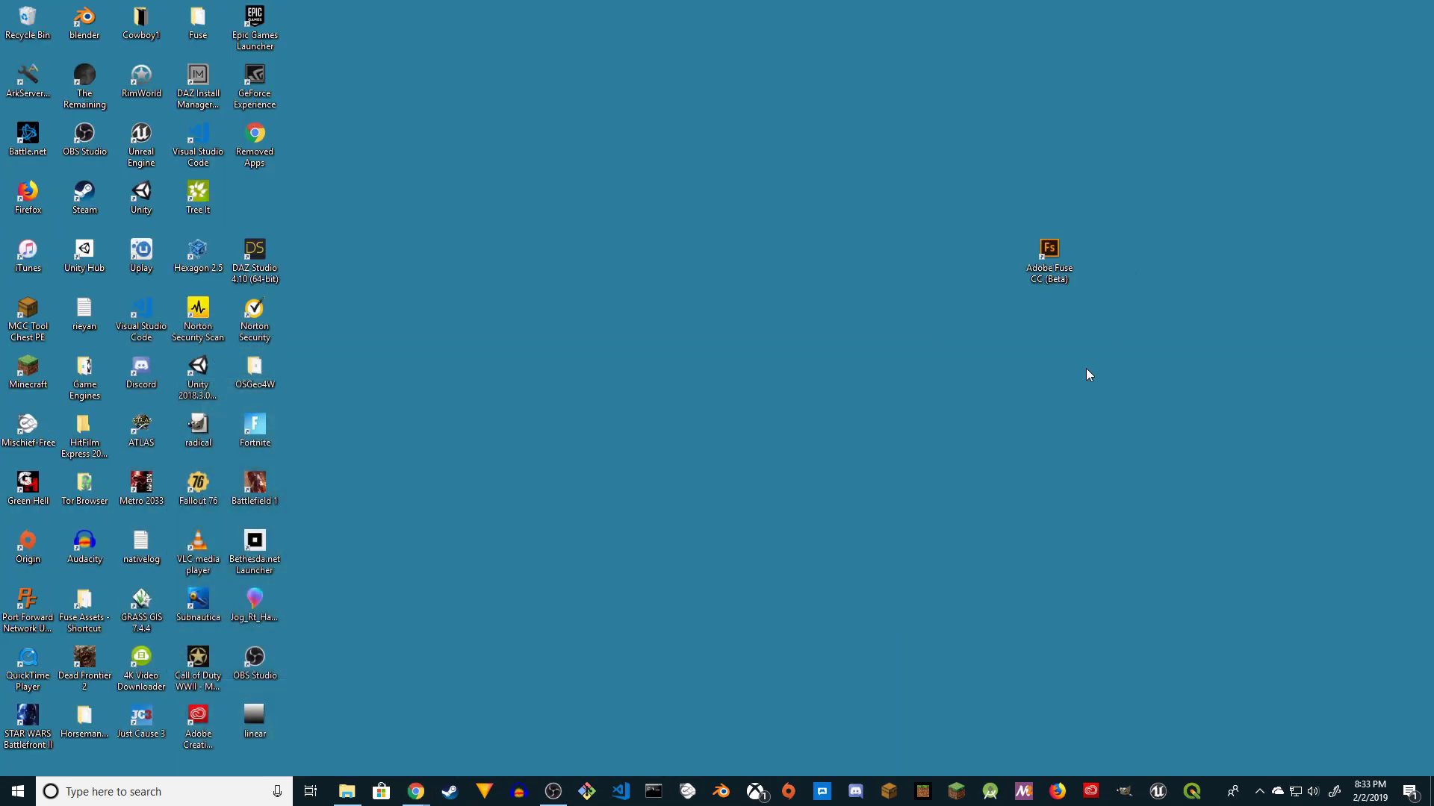
pyautogui.moveTo(962, 203); pyautogui.dragTo(1127, 369)
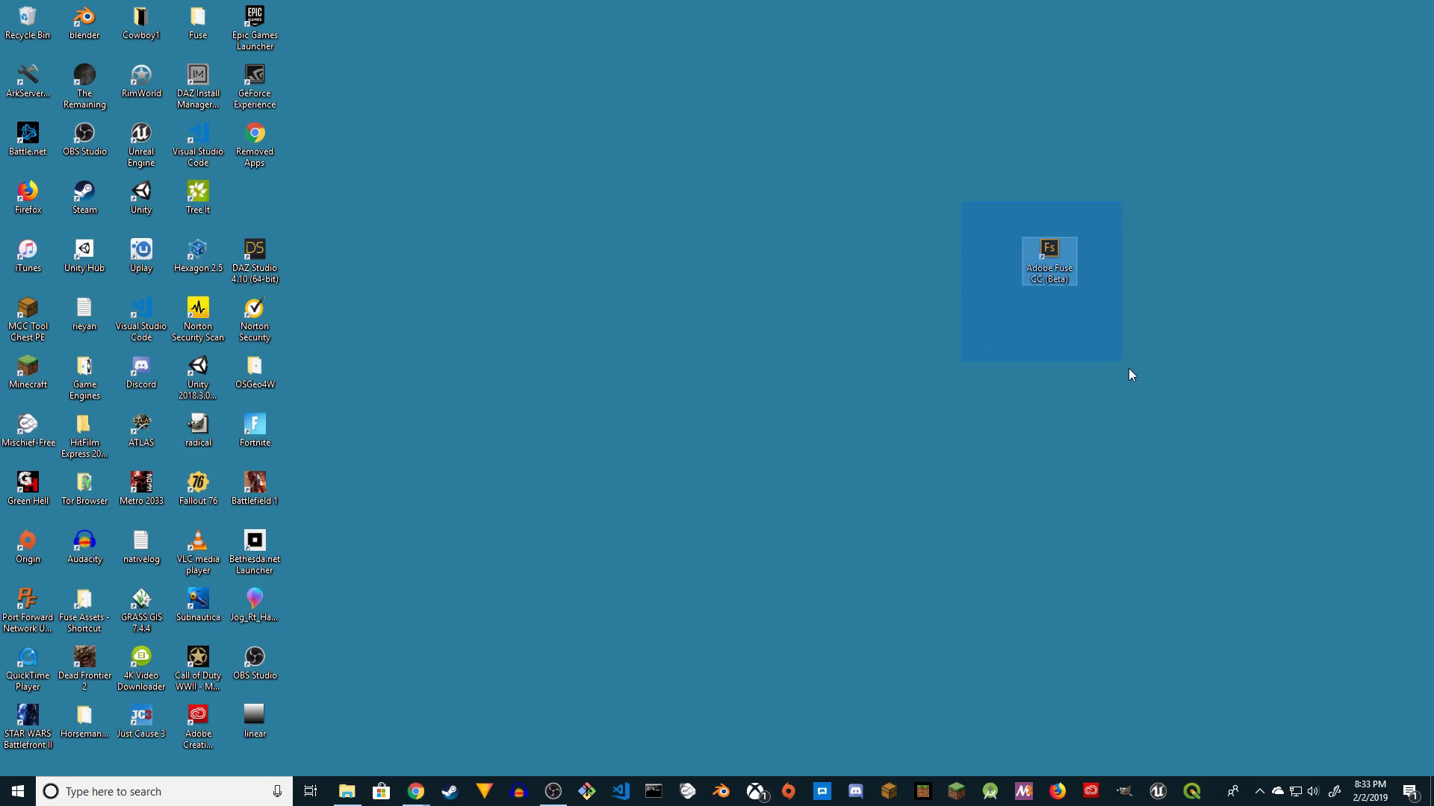
pyautogui.moveTo(906, 147); pyautogui.dragTo(1117, 303)
pyautogui.moveTo(902, 150); pyautogui.dragTo(1162, 383)
pyautogui.click(926, 239)
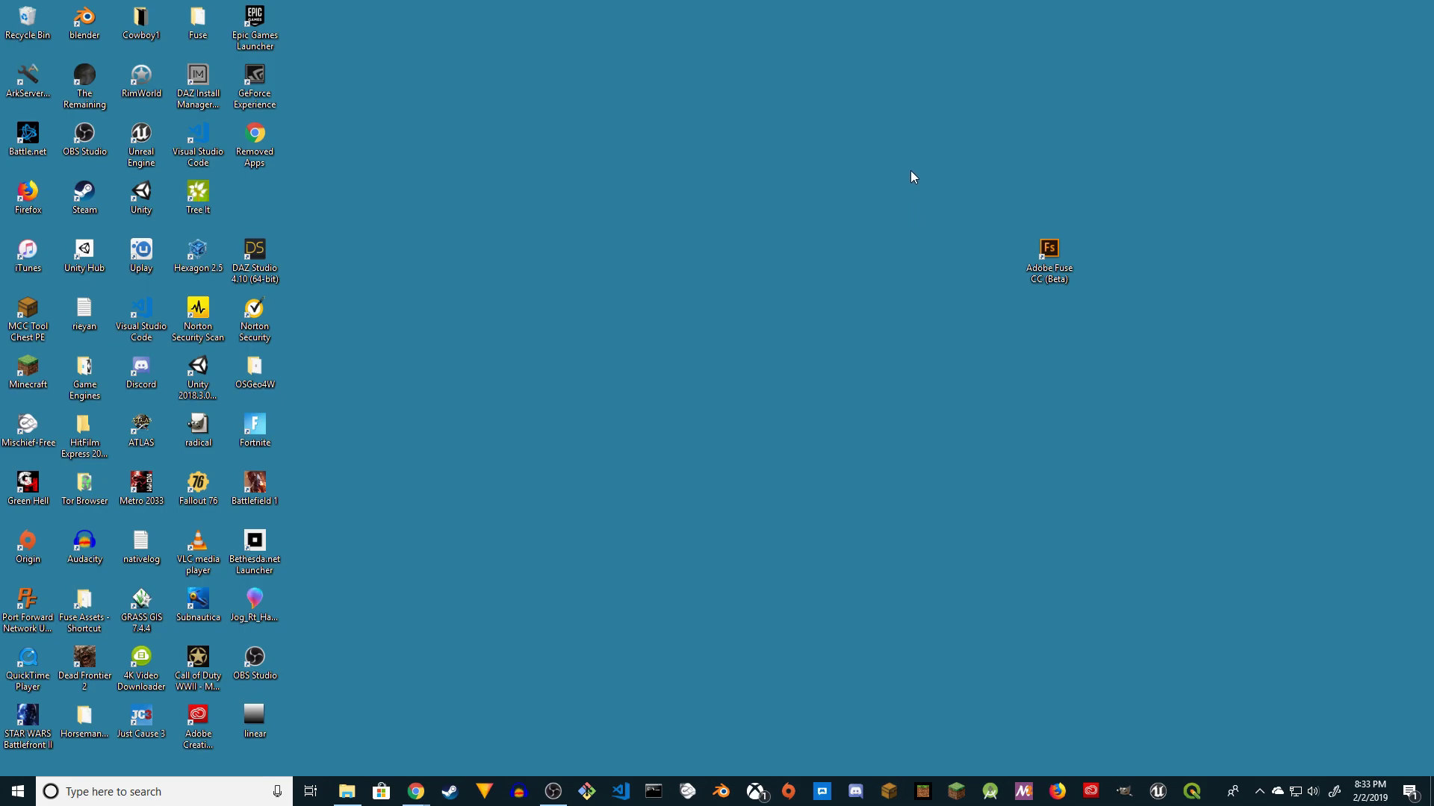
pyautogui.moveTo(911, 172); pyautogui.dragTo(1266, 267)
pyautogui.moveTo(1018, 211); pyautogui.dragTo(1061, 334)
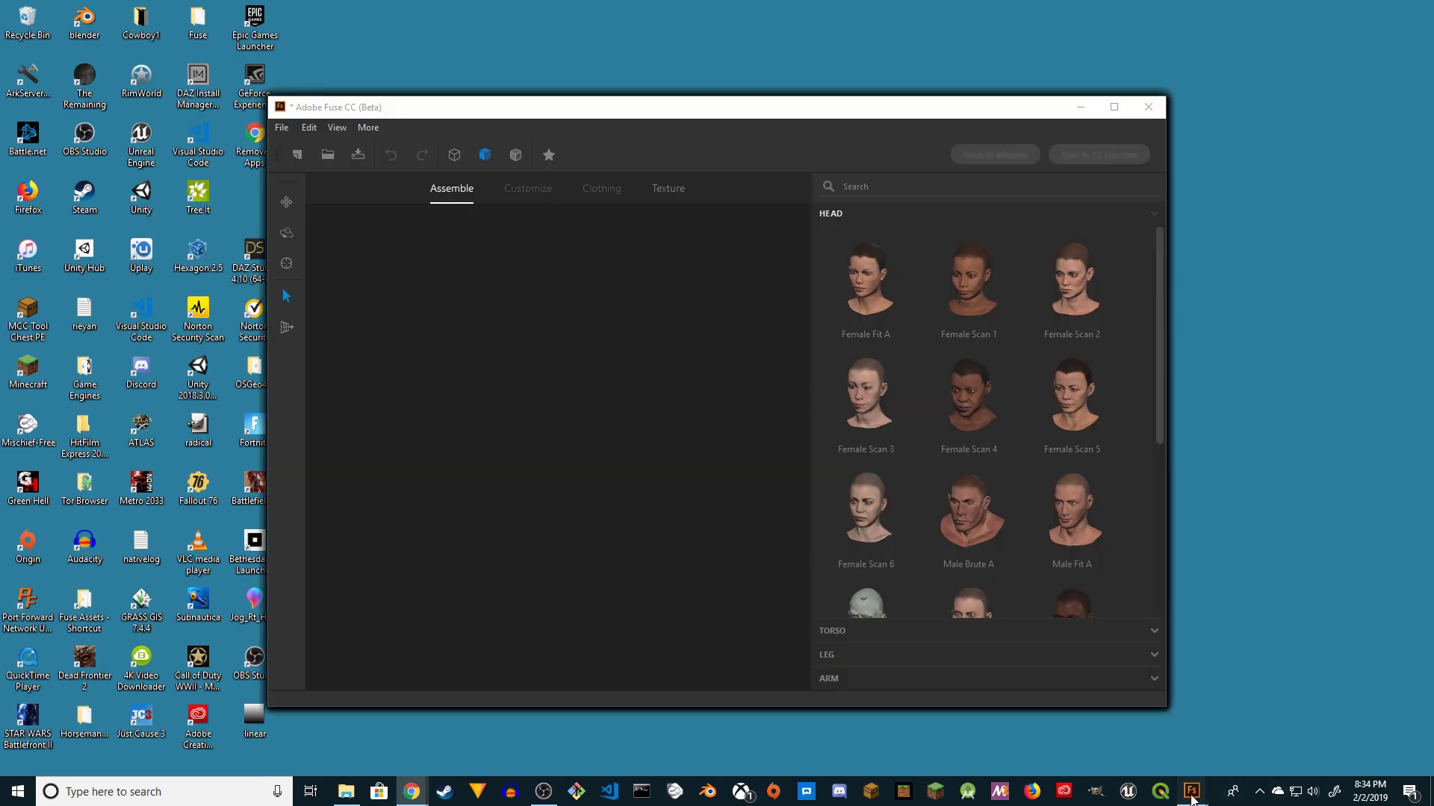
# Close the duplicate Fuse windows from the taskbar, leaving three running.
pyautogui.moveTo(1192, 800)
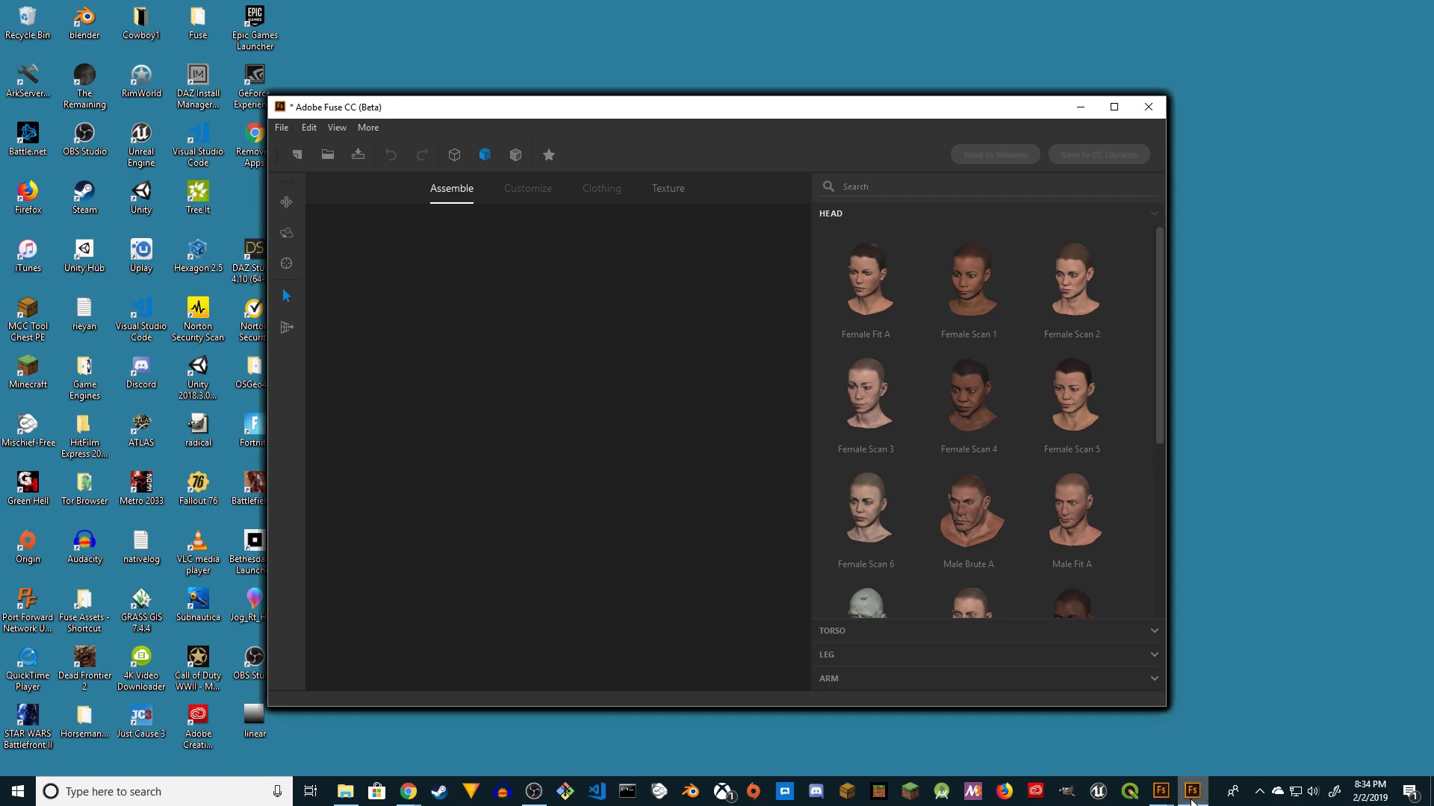
pyautogui.click(1170, 798)
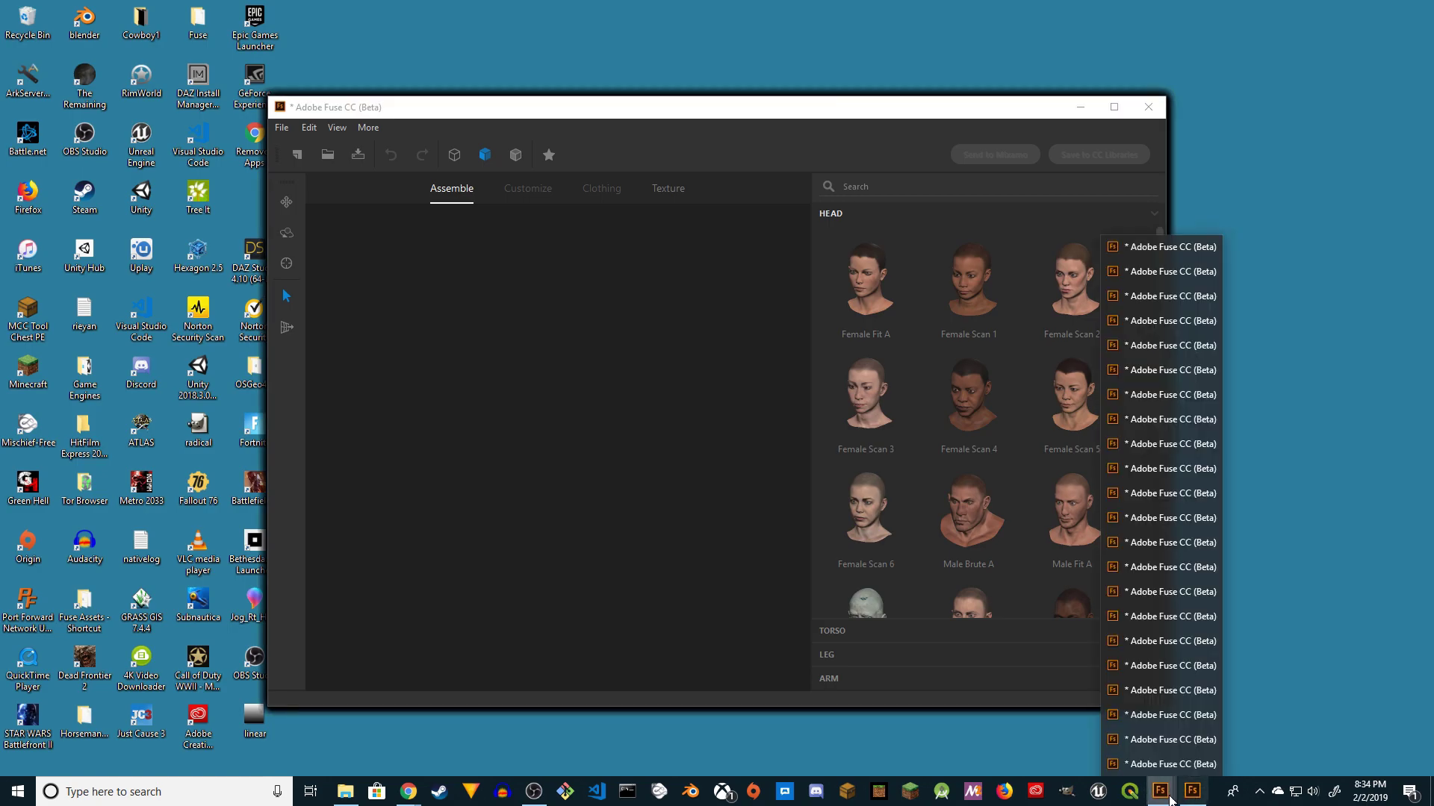
pyautogui.rightClick(1193, 792)
pyautogui.click(1195, 756)
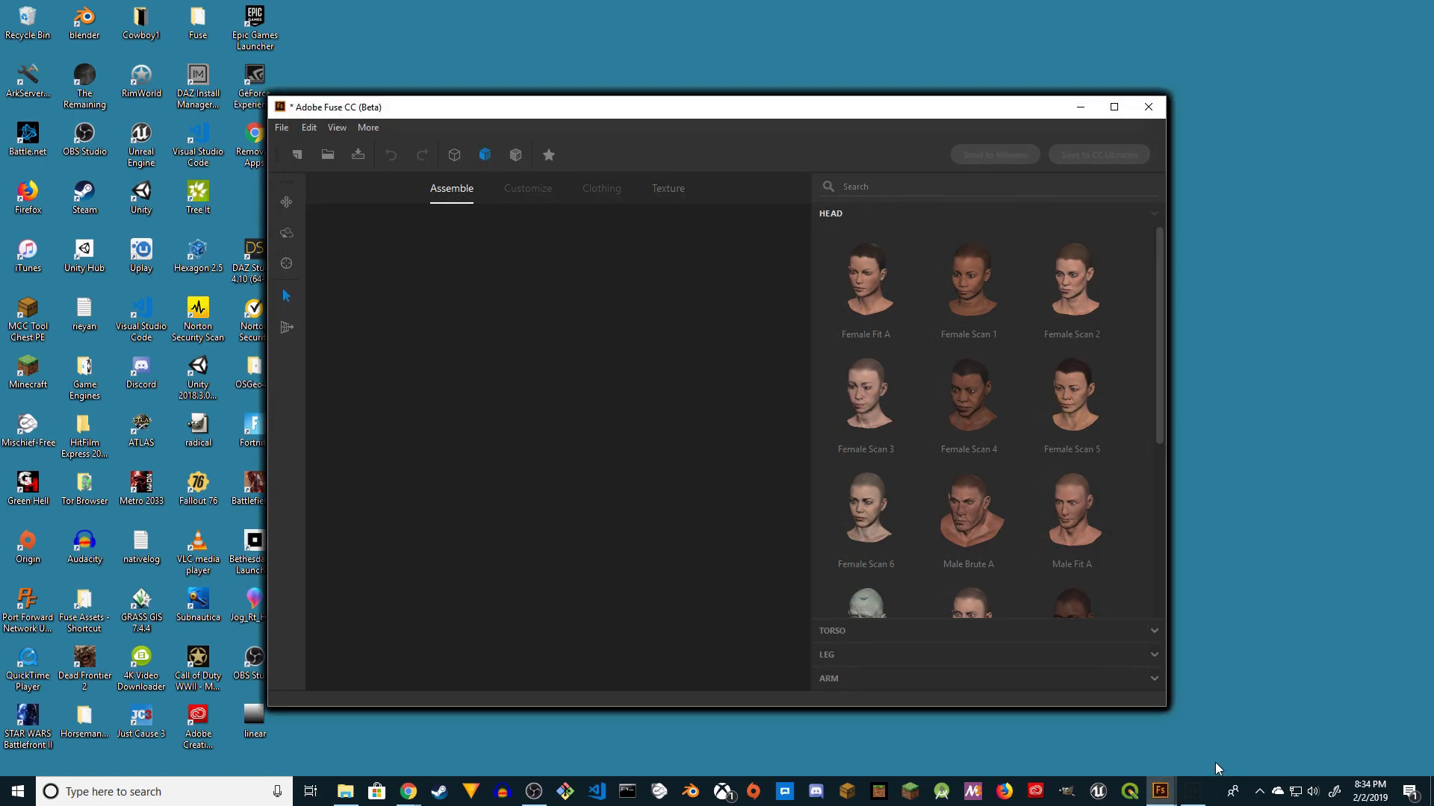
pyautogui.click(1192, 792)
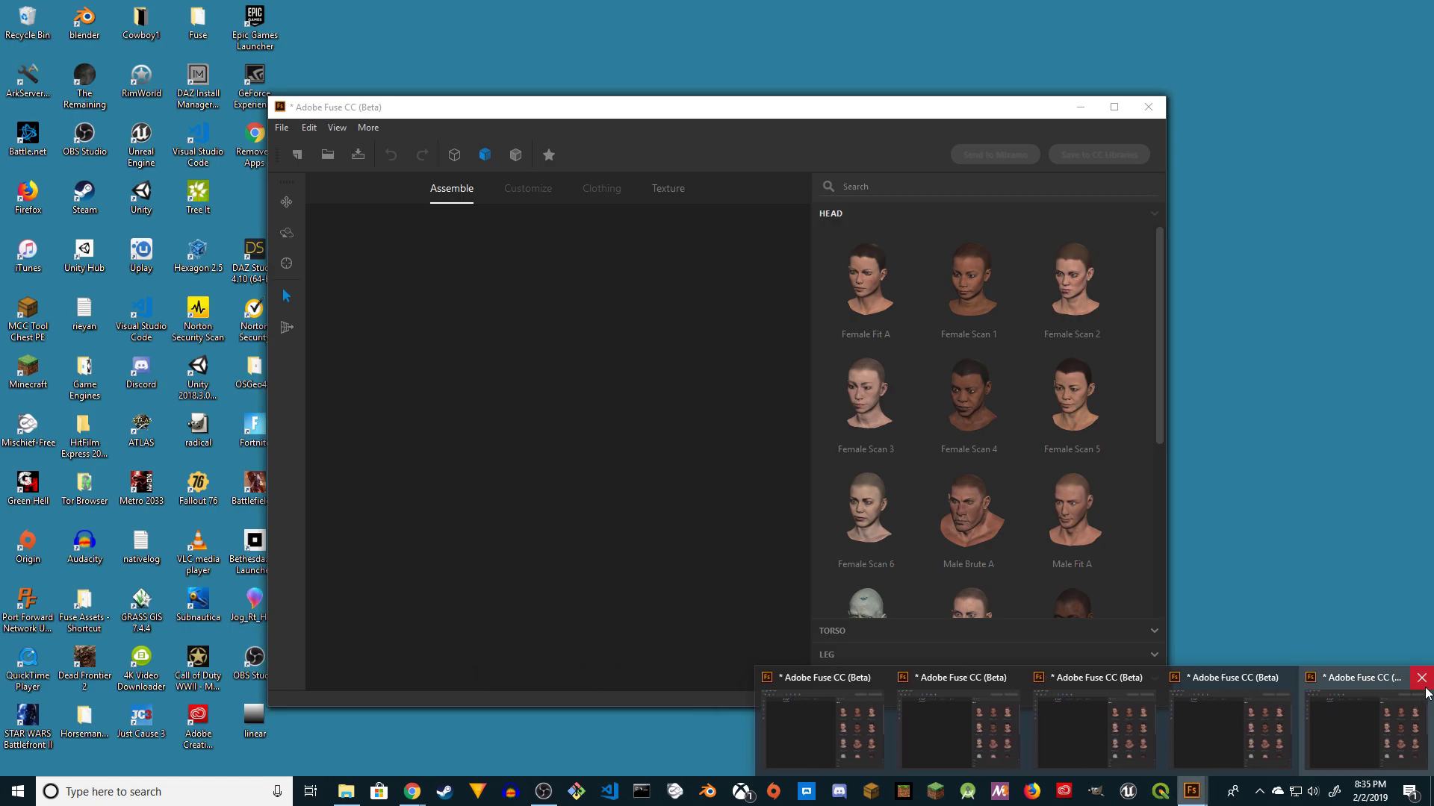
pyautogui.click(1425, 689)
pyautogui.click(1425, 690)
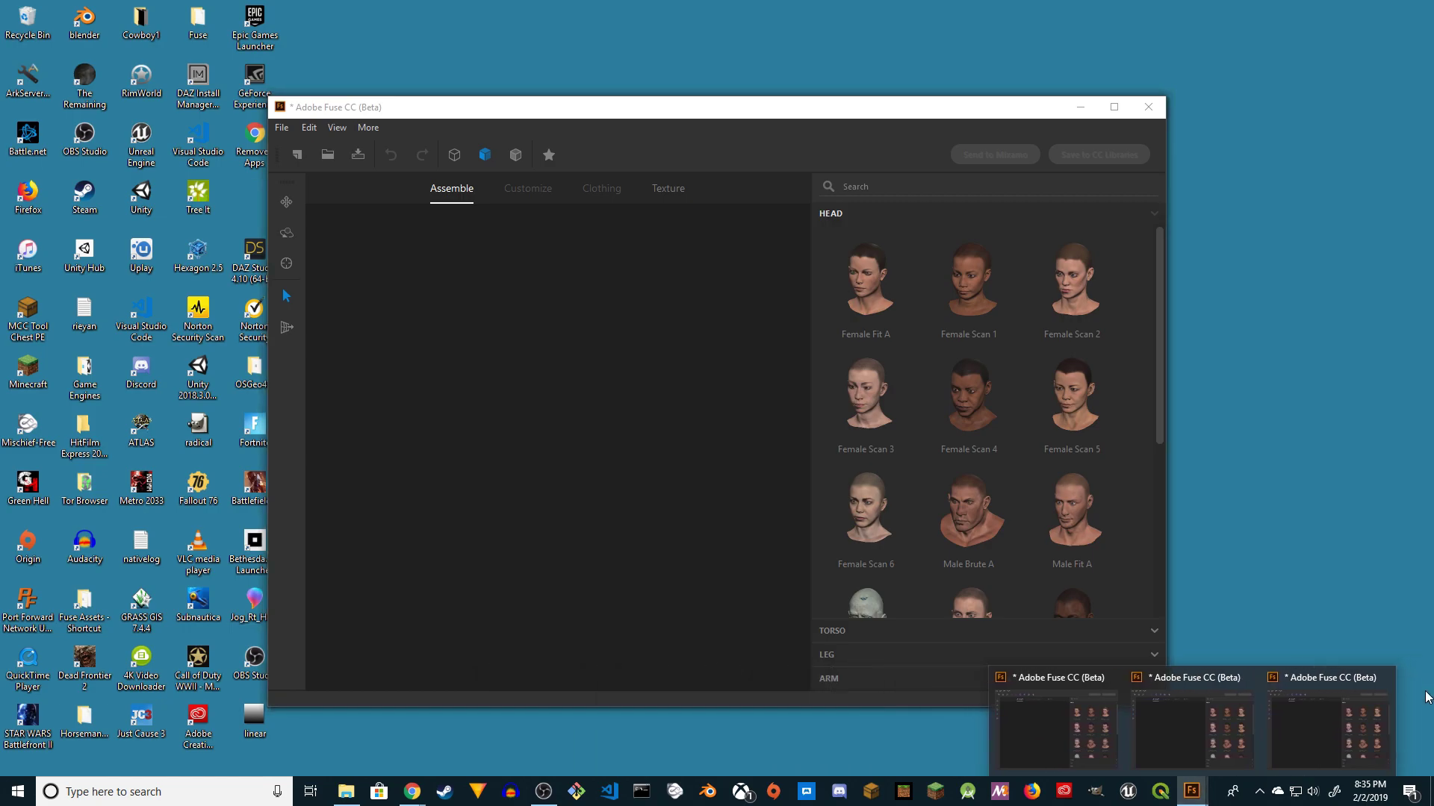
# Maximize Fuse and build the body from Male Scan 3 torso, legs and arms.
pyautogui.click(1114, 107)
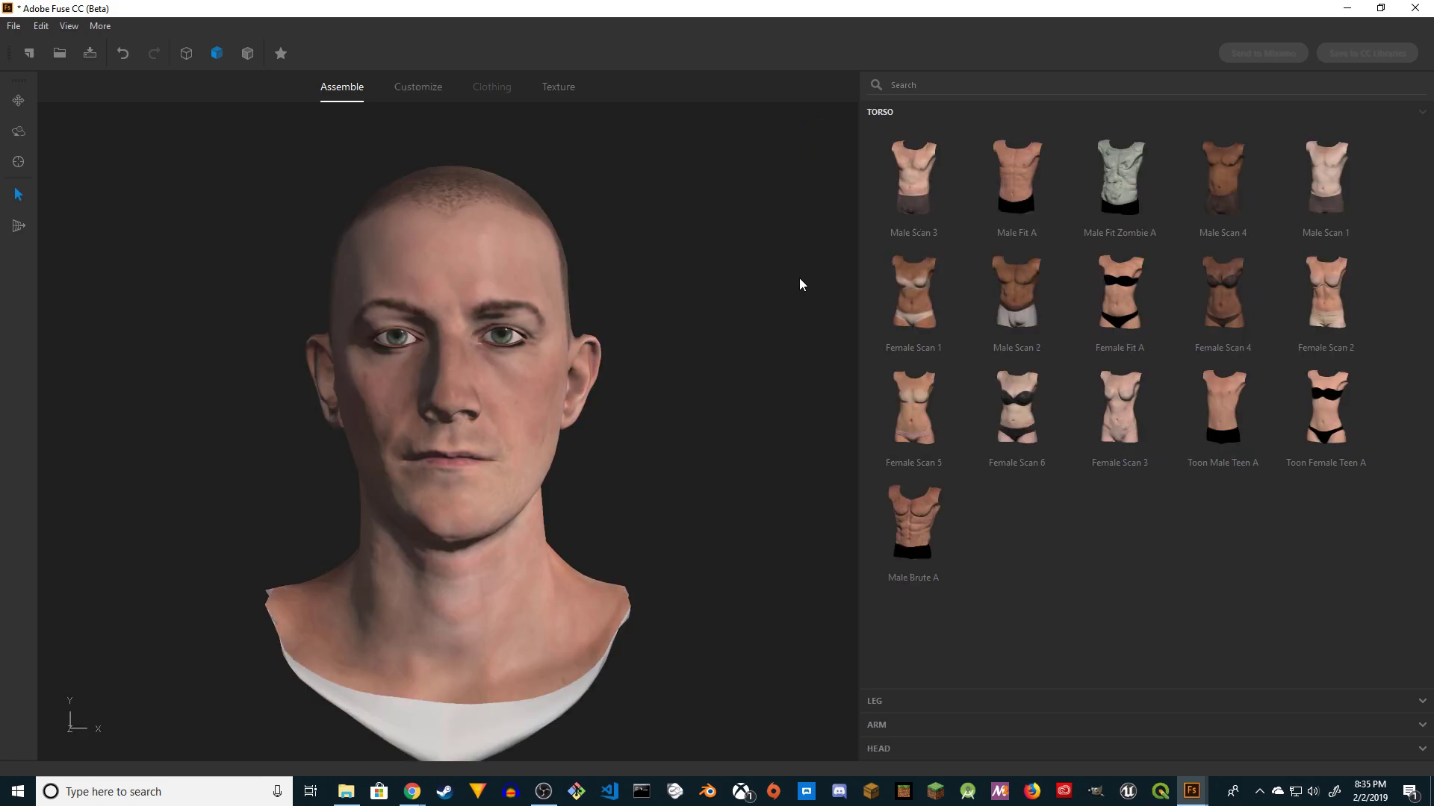
pyautogui.click(929, 177)
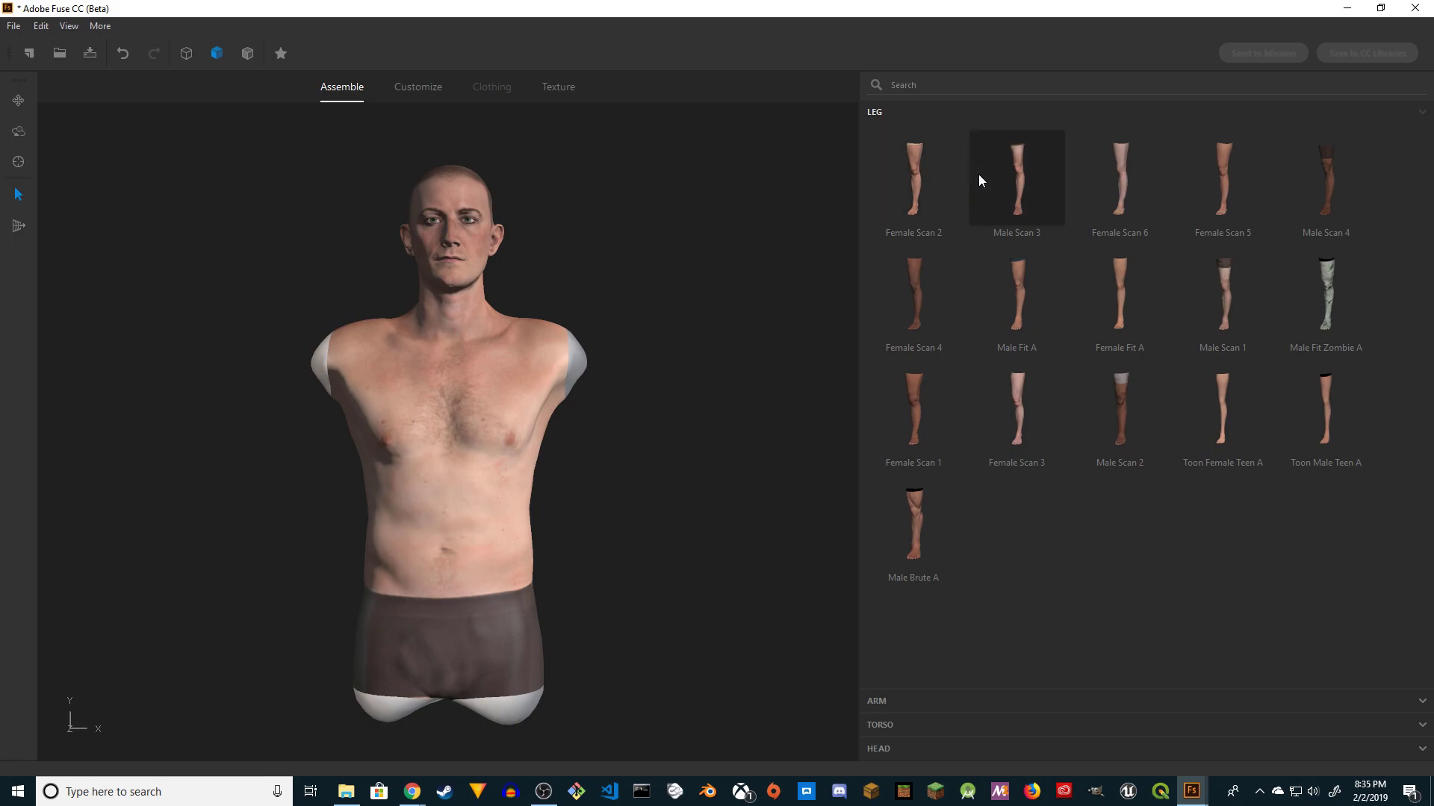
pyautogui.click(1021, 180)
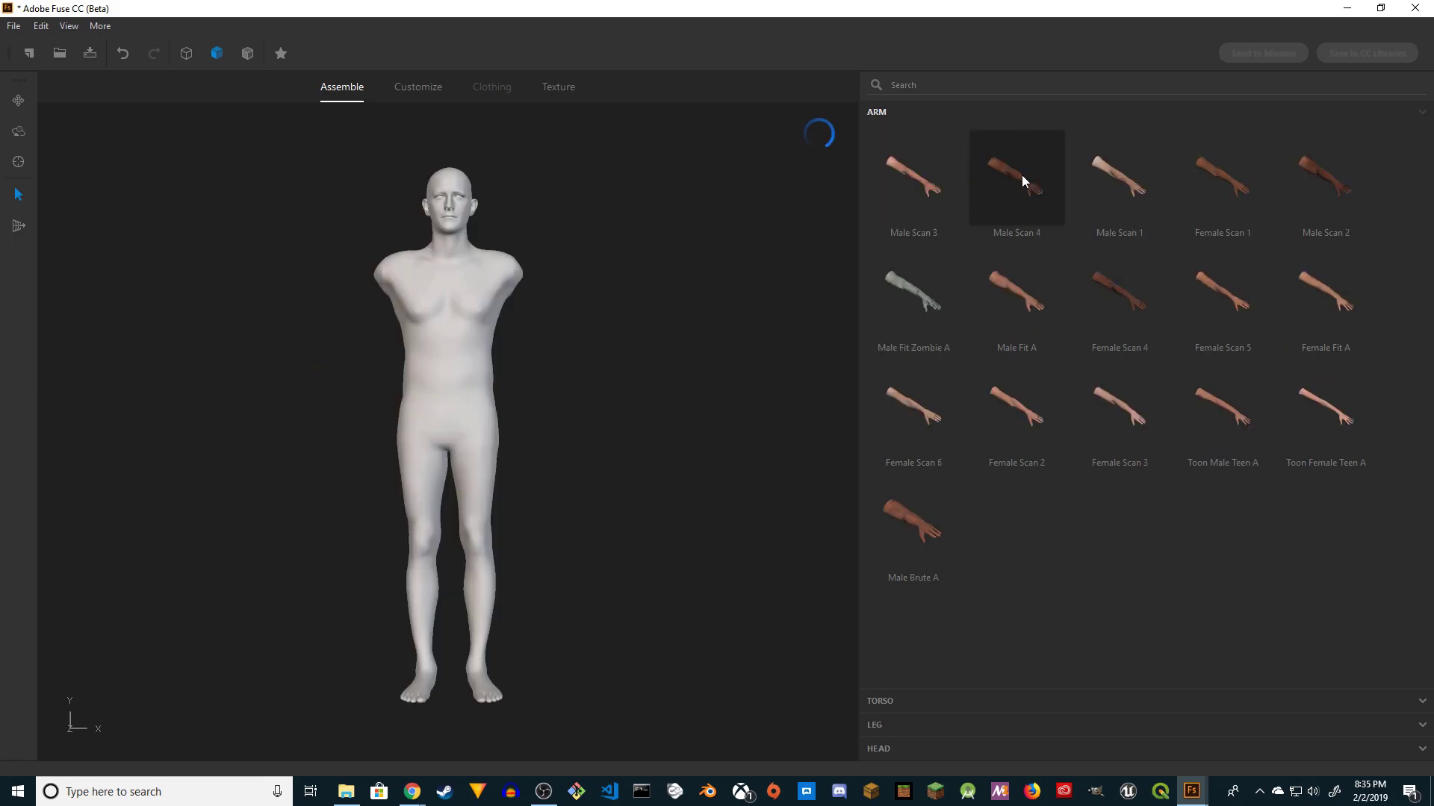
pyautogui.click(923, 173)
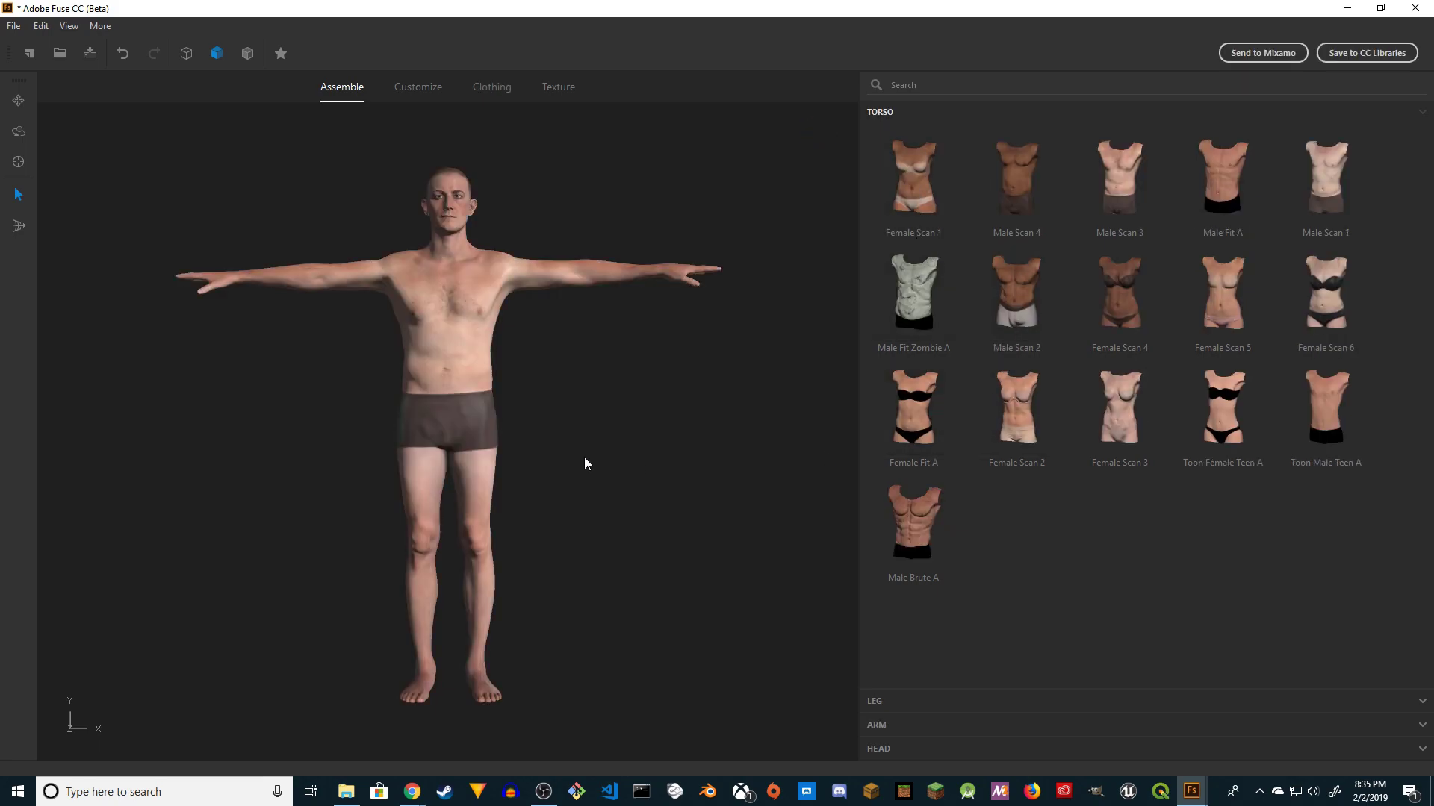
pyautogui.moveTo(584, 457); pyautogui.dragTo(535, 440)
pyautogui.moveTo(534, 303); pyautogui.dragTo(600, 403)
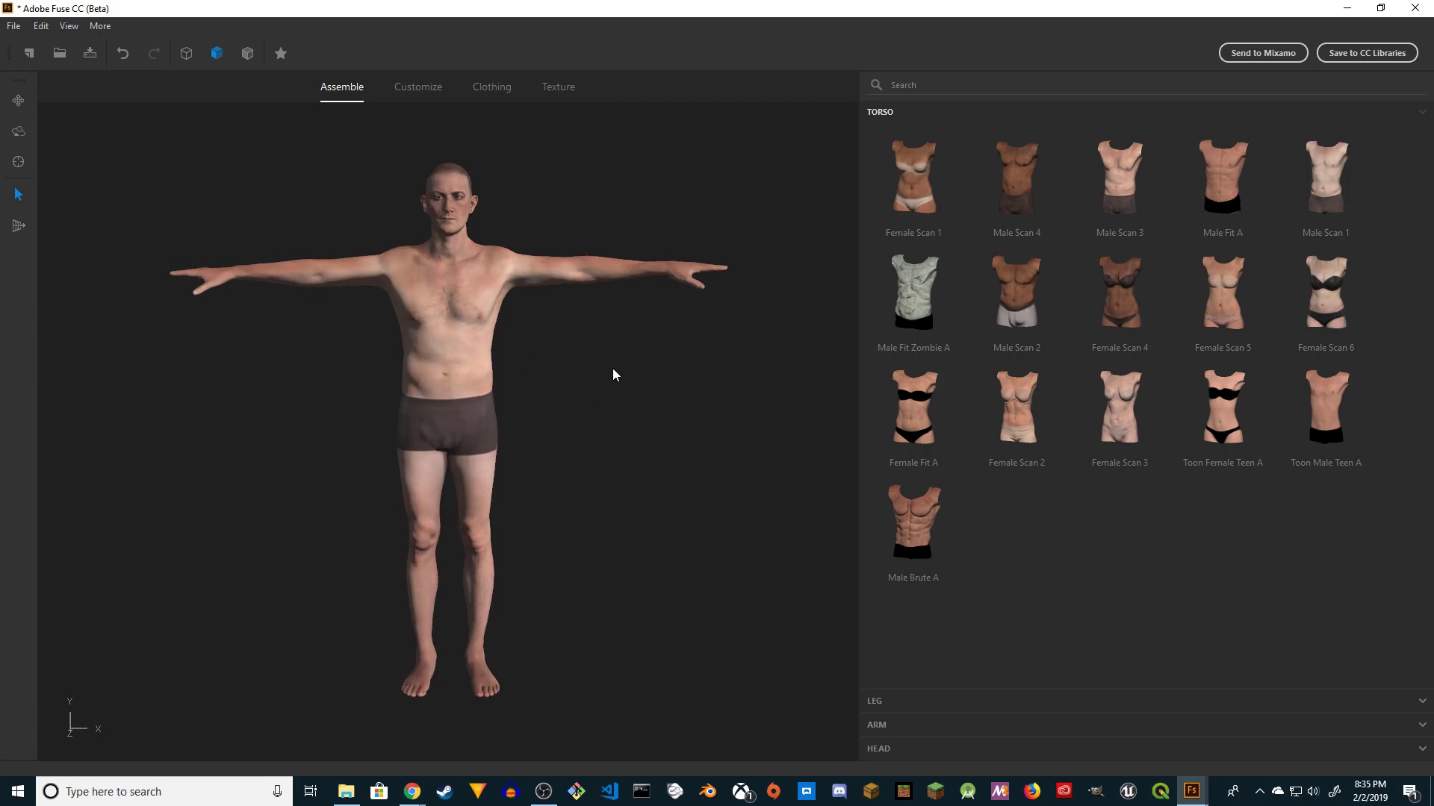
pyautogui.click(495, 93)
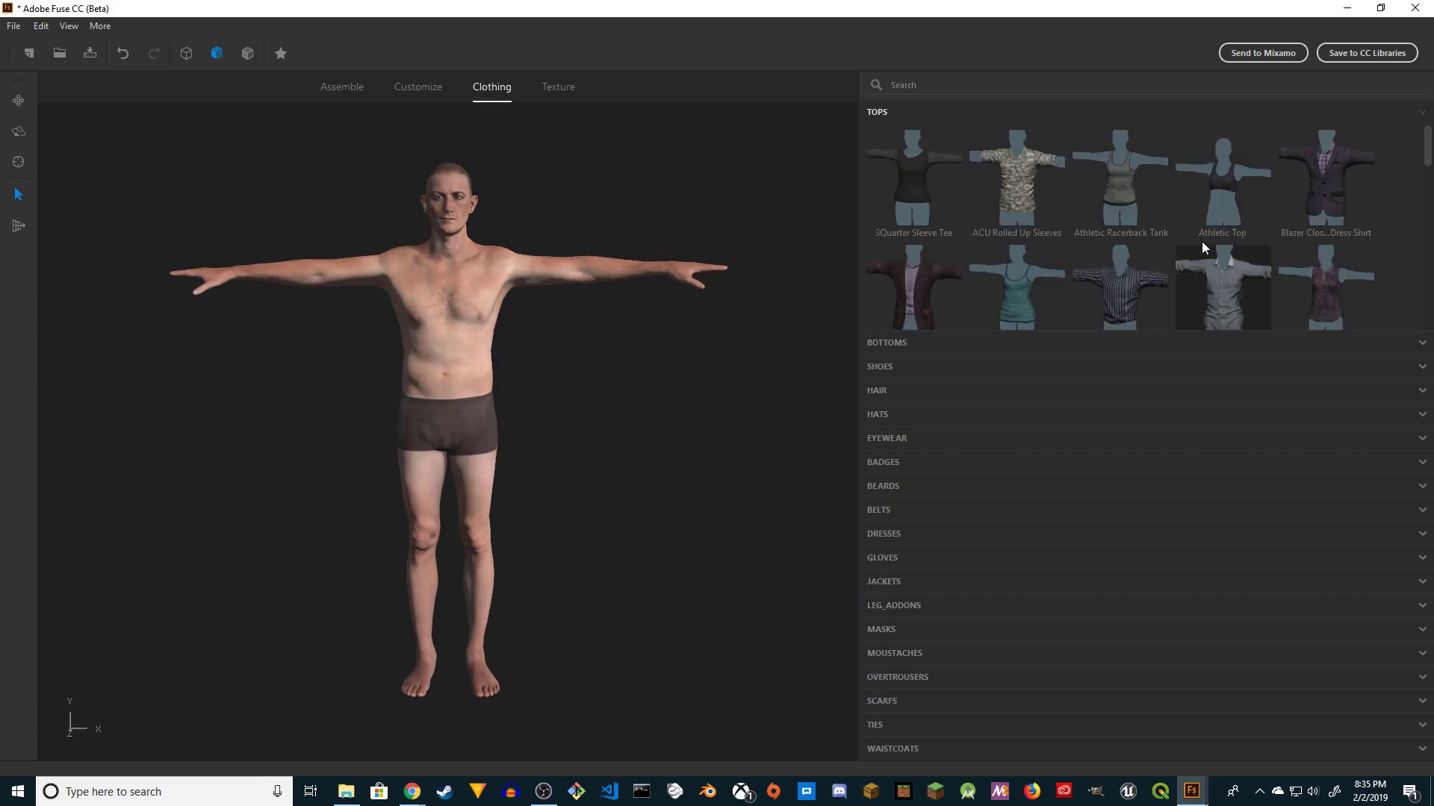
# Dress the character in the second, grey-green Trench Coat from the Tops list.
pyautogui.scroll(-3, 1120, 235)
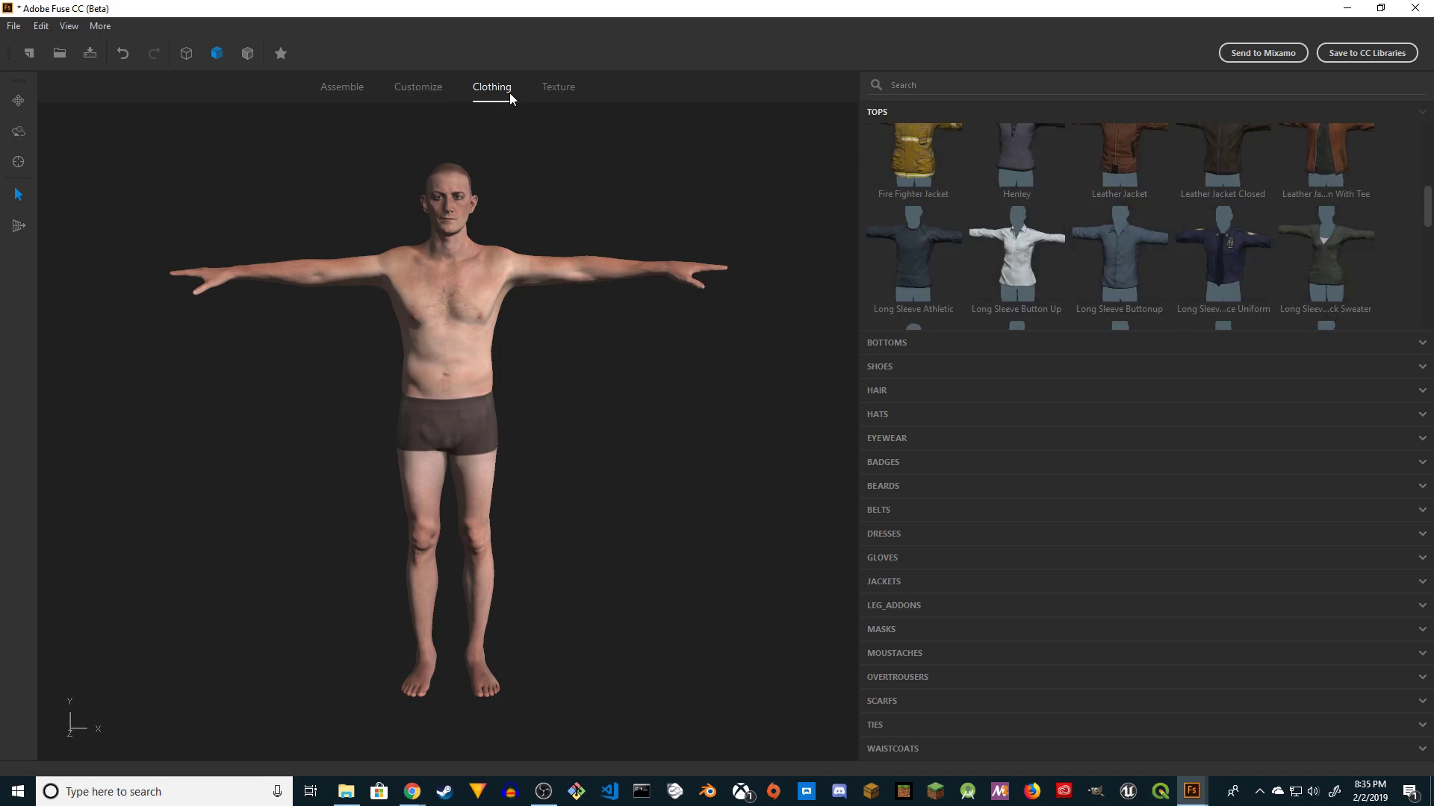
pyautogui.scroll(-3, 1383, 257)
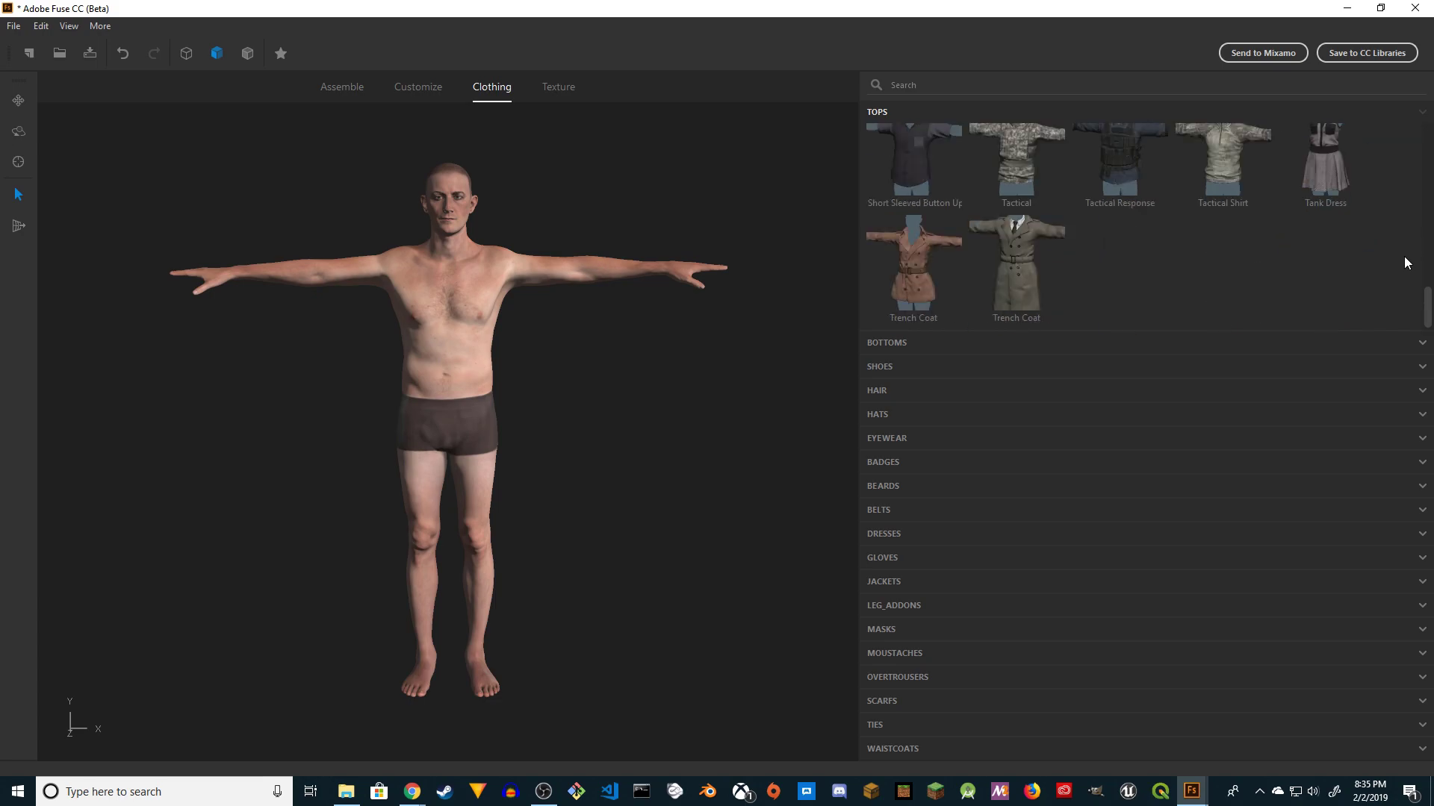
pyautogui.scroll(1, 1403, 255)
pyautogui.scroll(5, 1405, 254)
pyautogui.scroll(-5, 1381, 246)
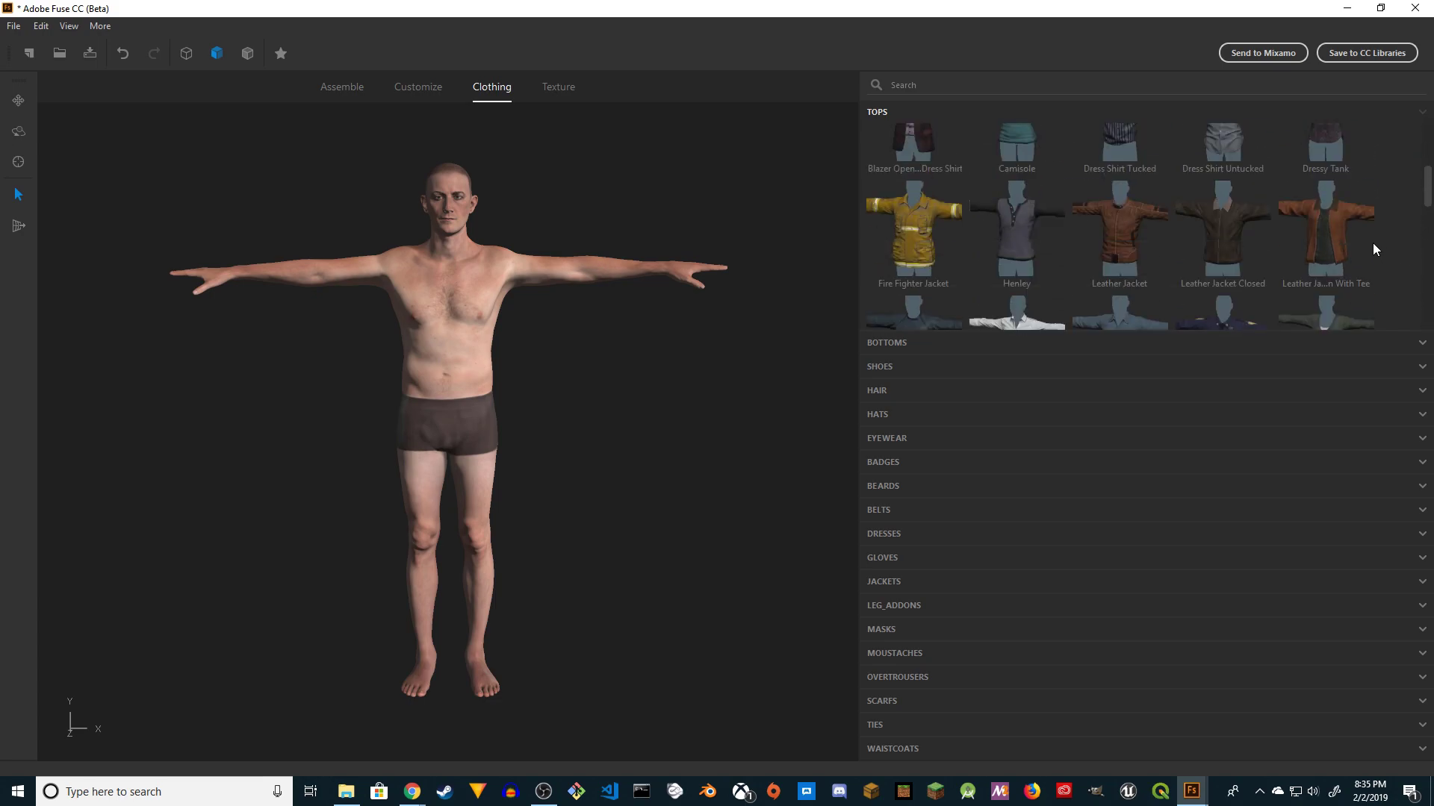
pyautogui.click(1029, 253)
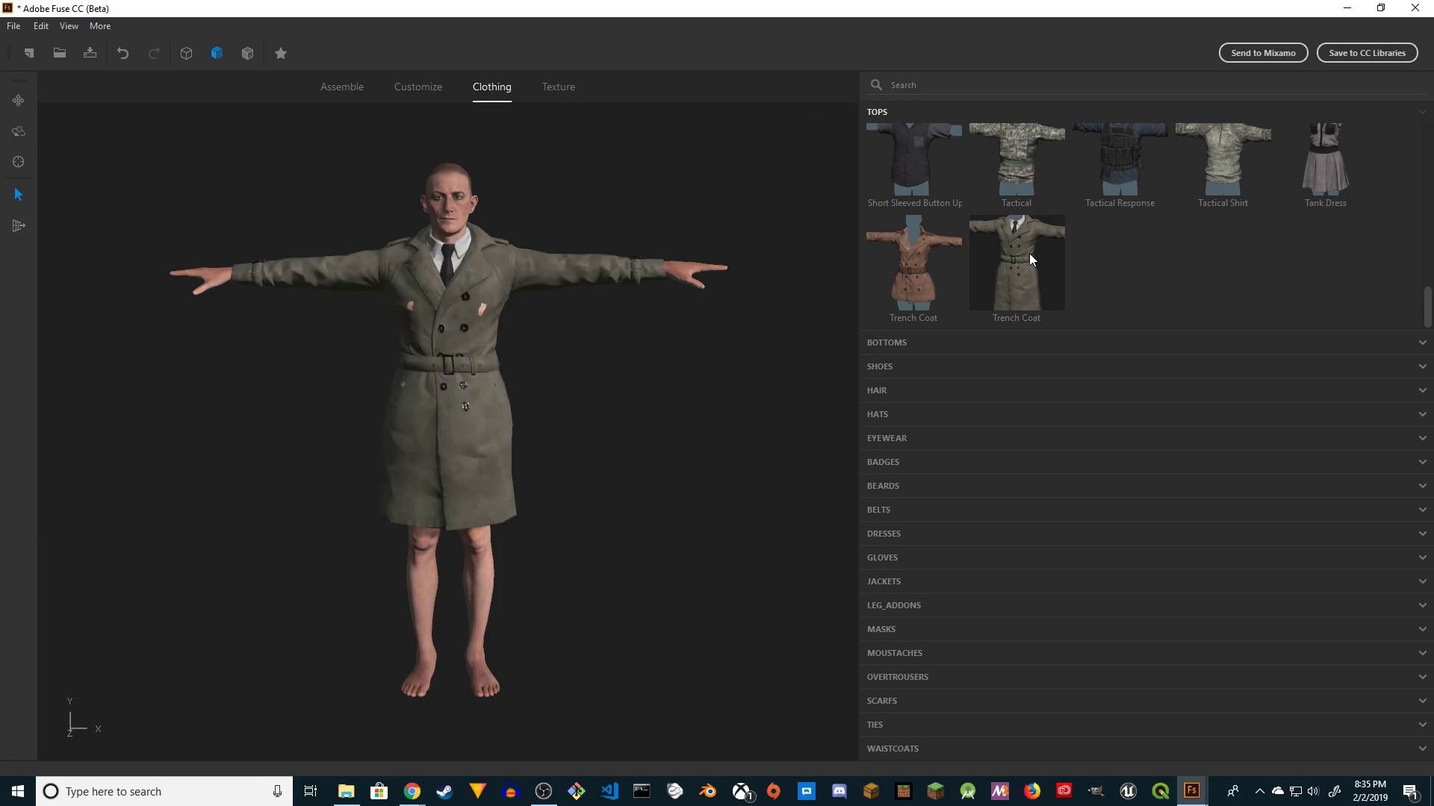
pyautogui.click(968, 344)
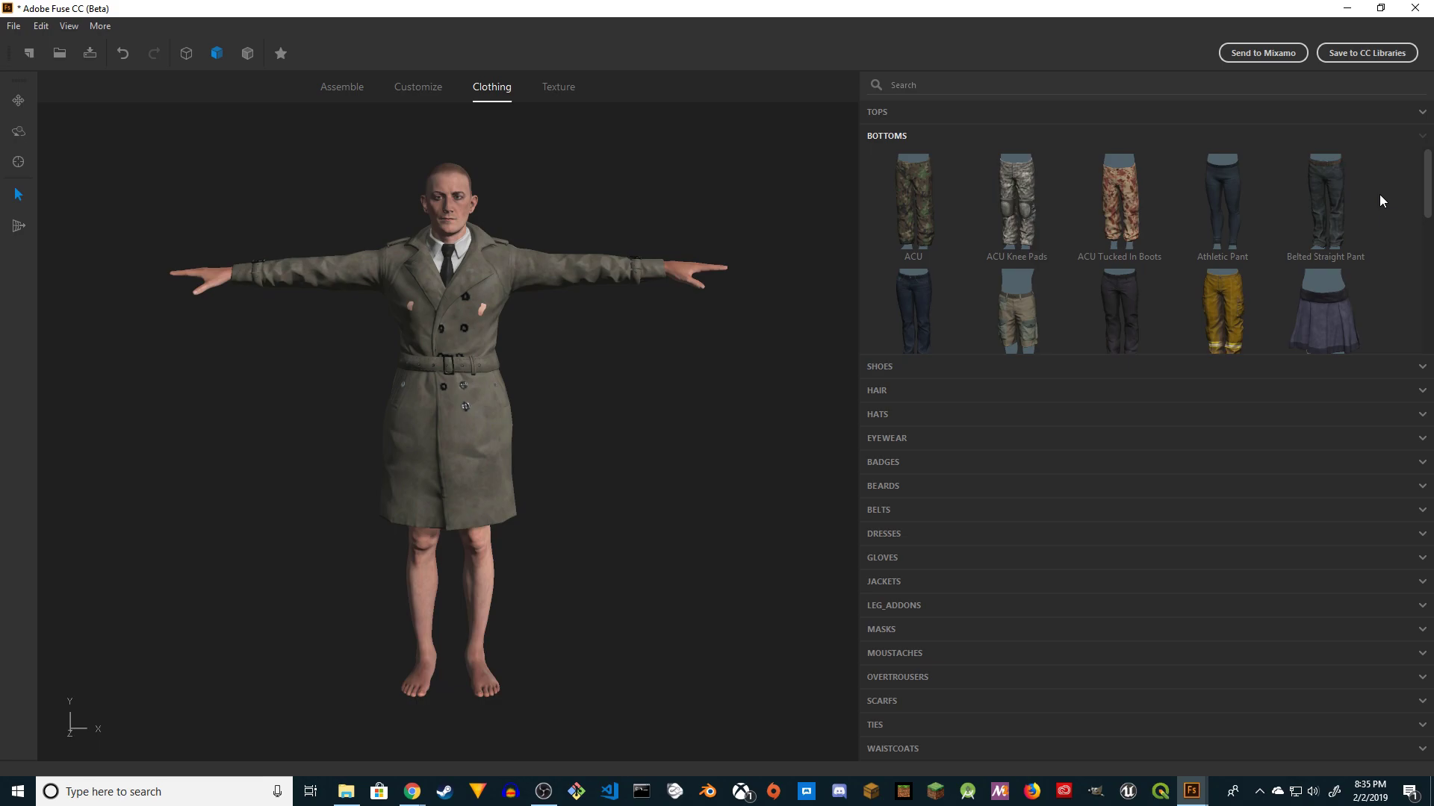
# Put the dark Dress Pant trousers on the character.
pyautogui.scroll(-2, 1380, 200)
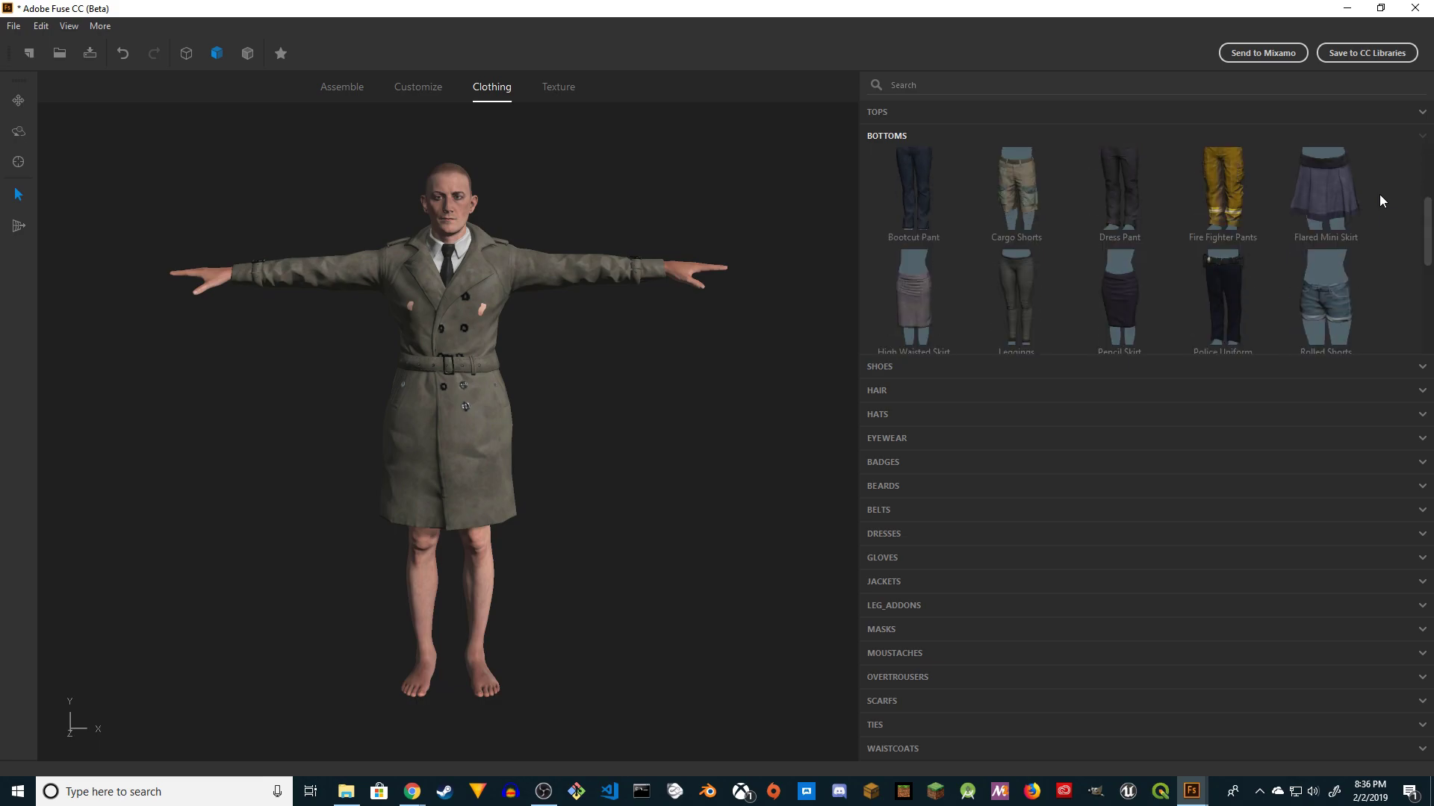
pyautogui.scroll(-2, 1380, 195)
pyautogui.scroll(2, 1380, 196)
pyautogui.scroll(1, 1218, 217)
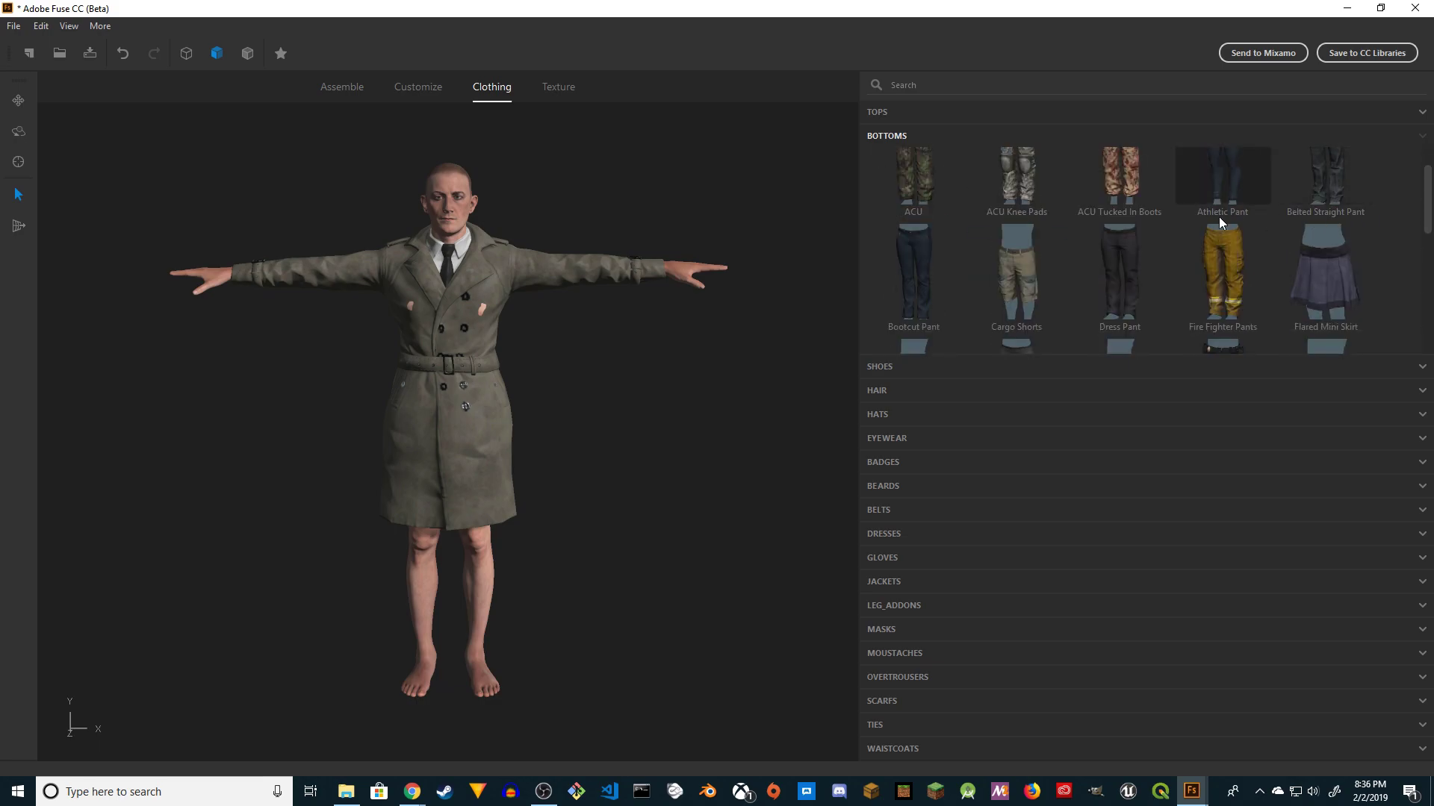
pyautogui.click(1128, 232)
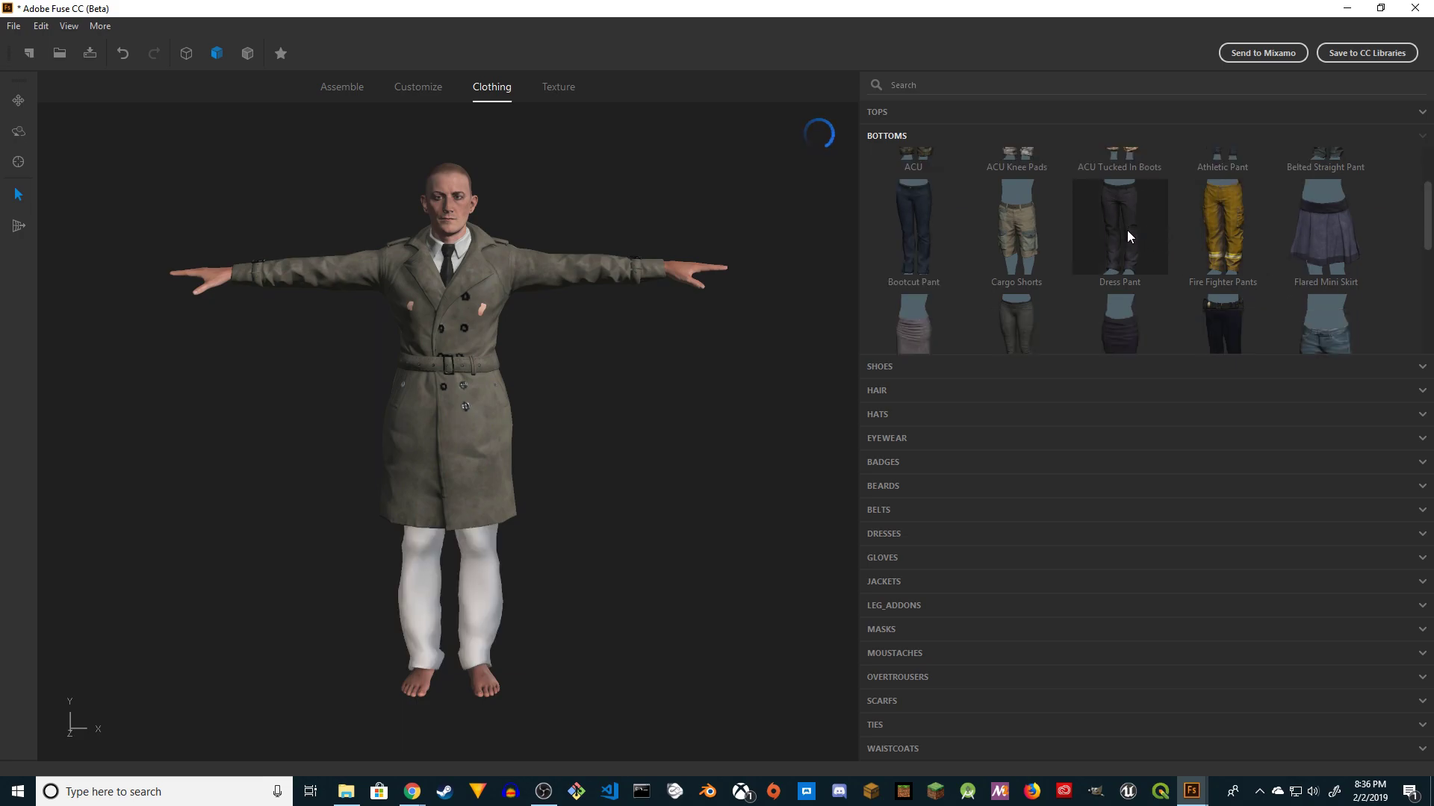
pyautogui.moveTo(593, 410); pyautogui.dragTo(800, 374)
# Add the brown Boots 1 shoes from the Shoes category.
pyautogui.click(964, 367)
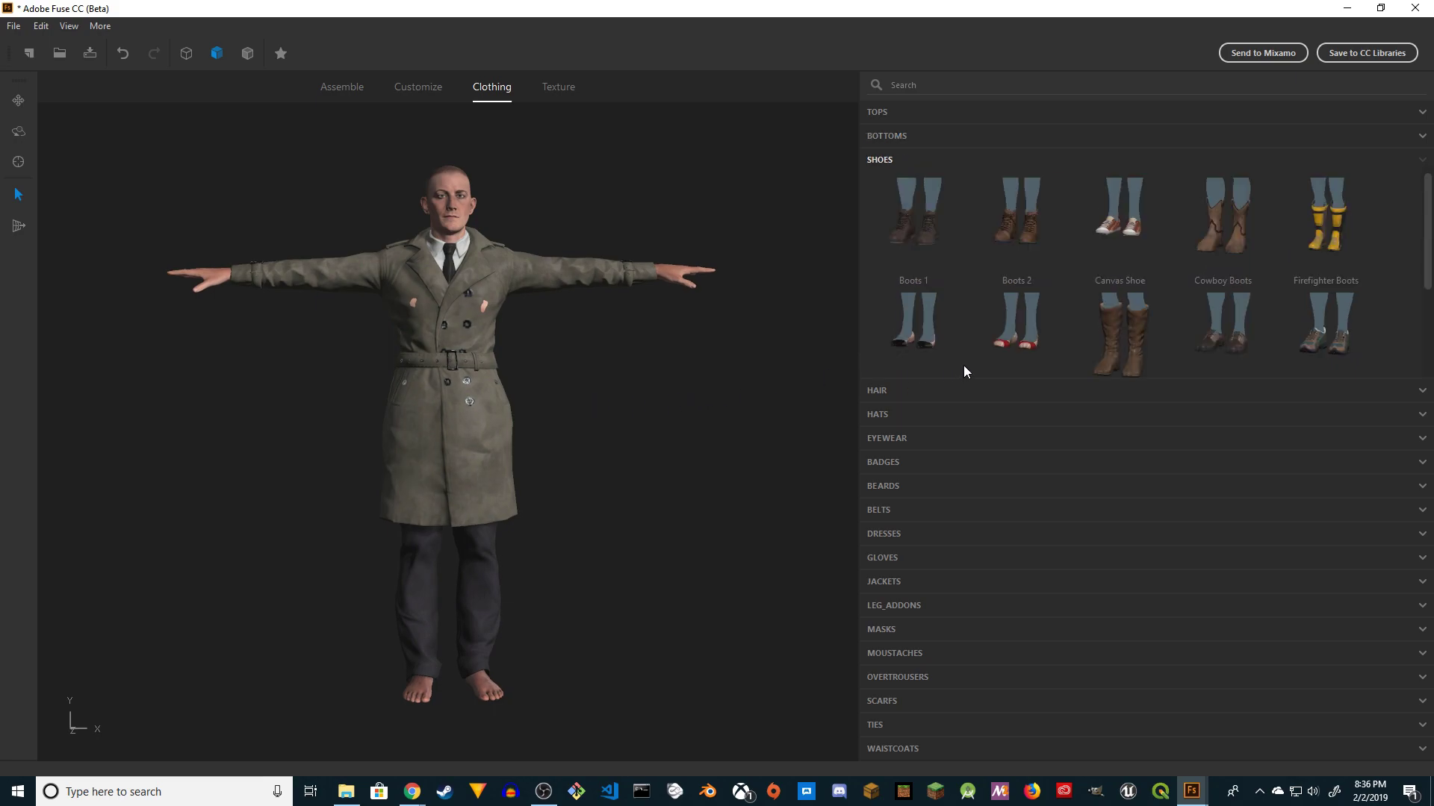
pyautogui.scroll(-1, 1259, 276)
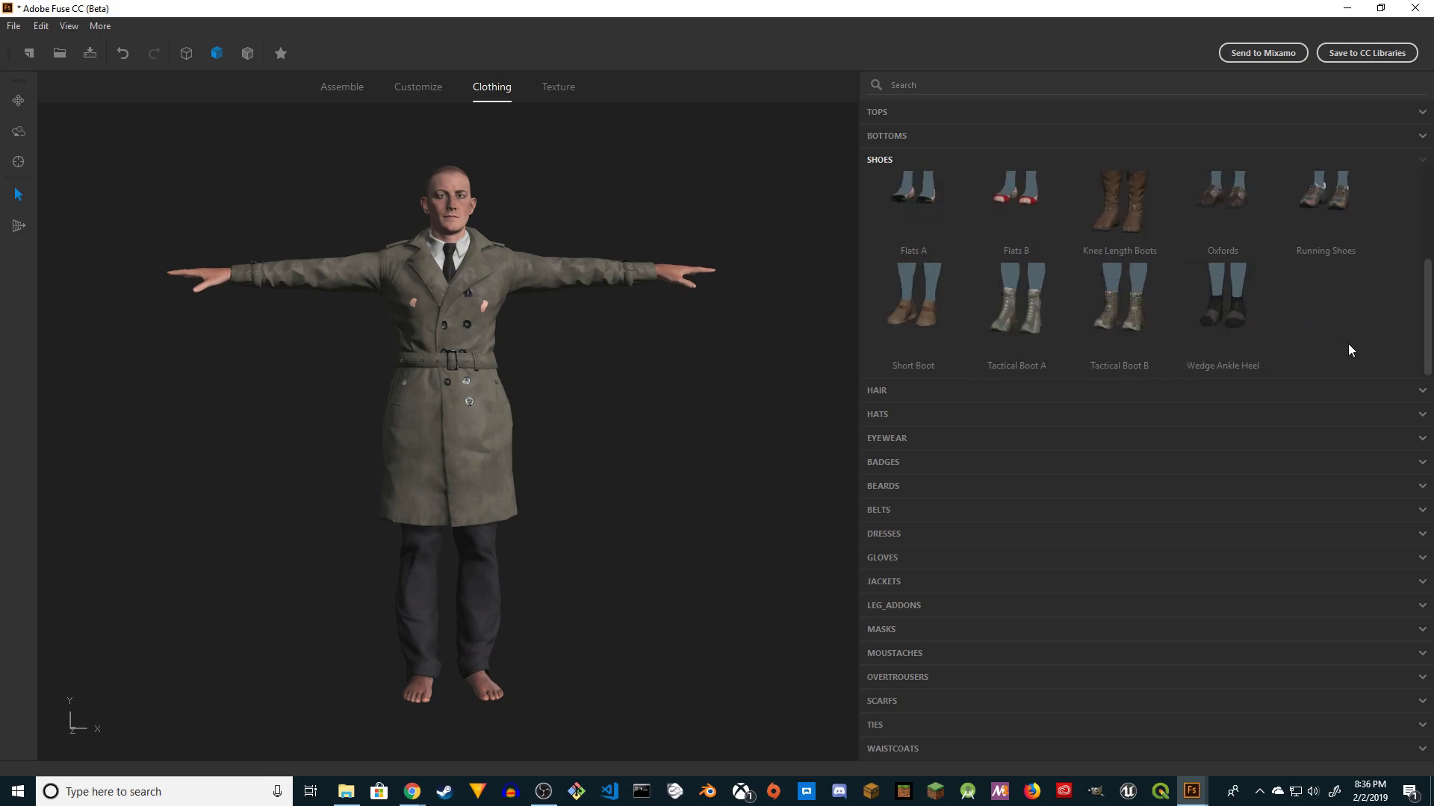
pyautogui.scroll(1, 1337, 342)
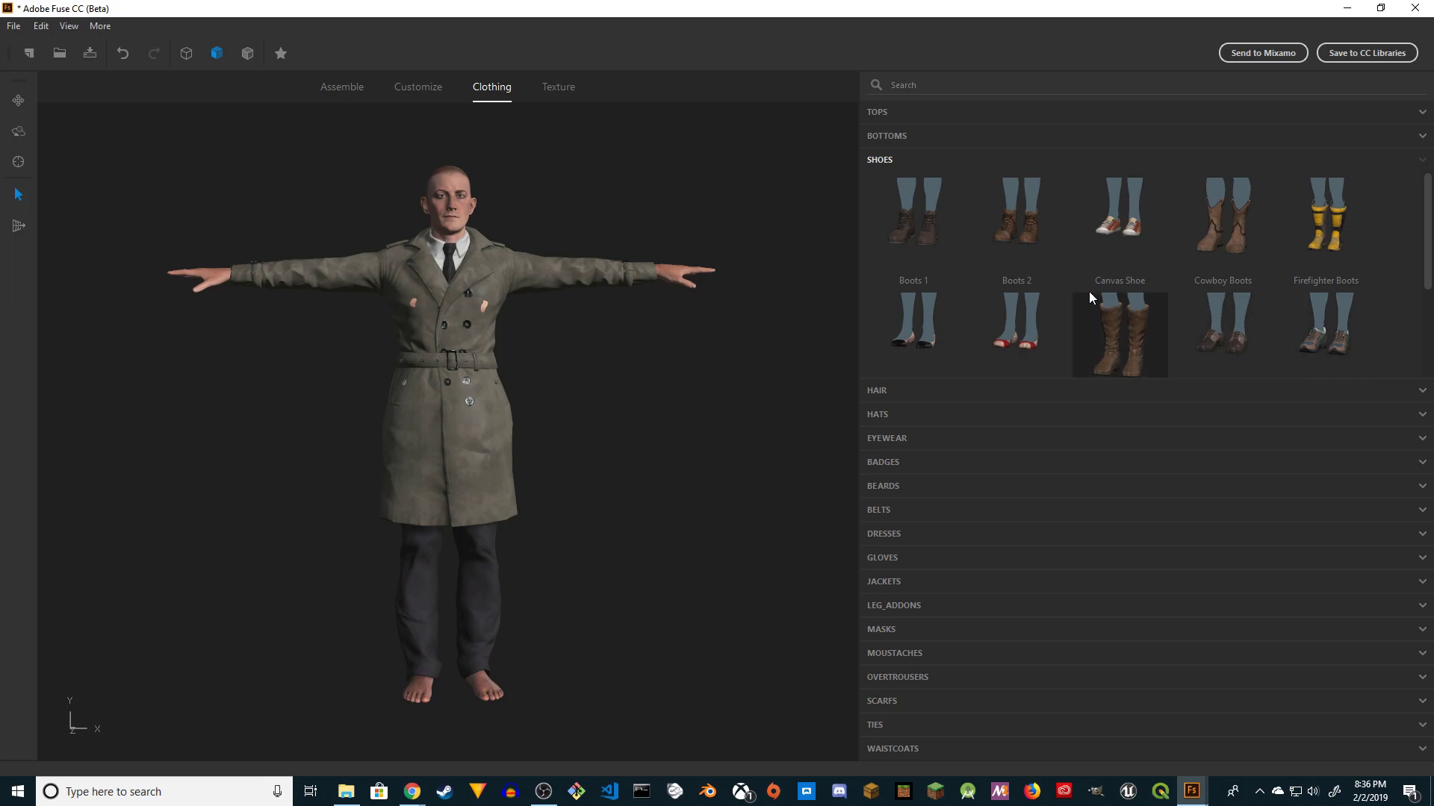
pyautogui.click(907, 218)
pyautogui.moveTo(849, 270); pyautogui.dragTo(605, 515)
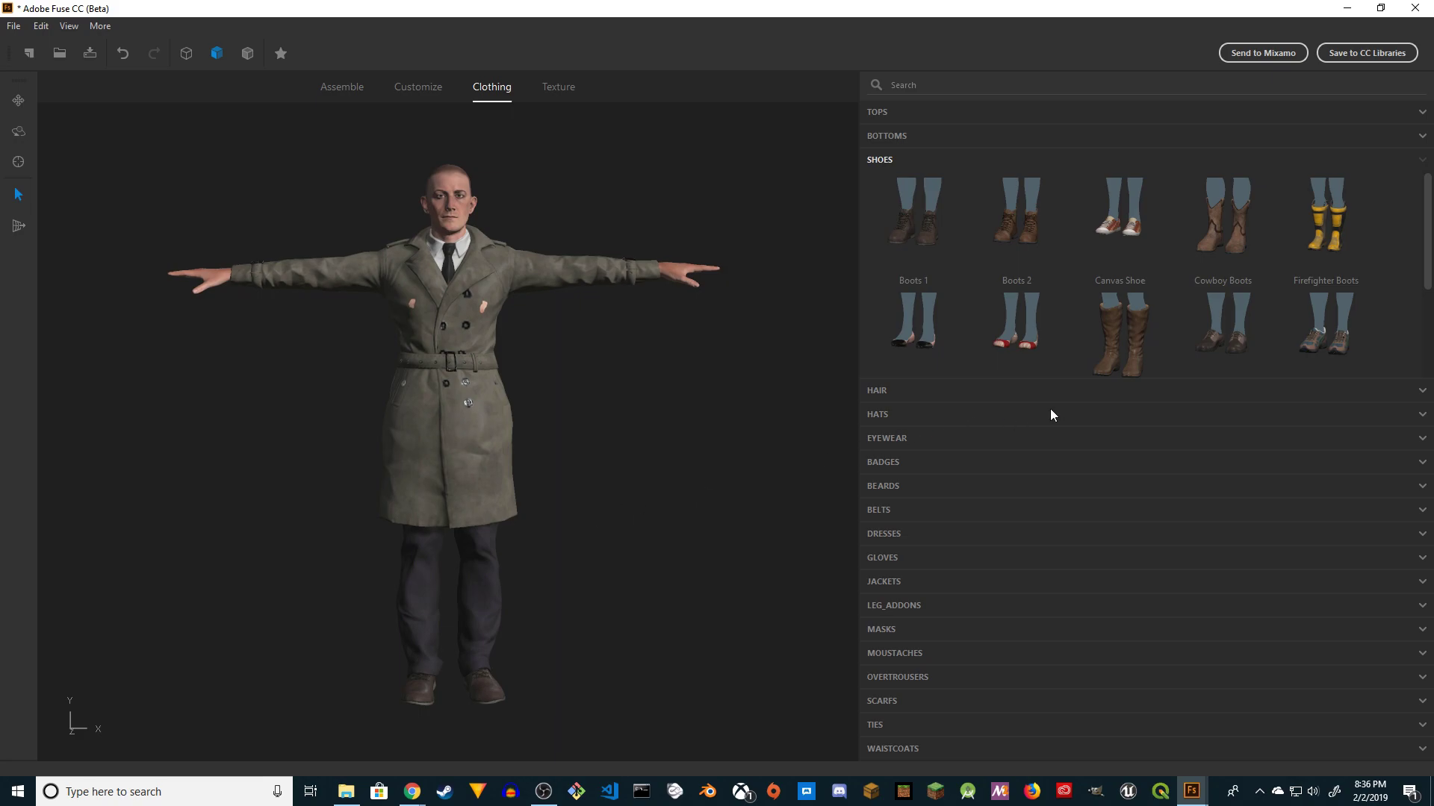
# Give the character the Alpha Short Swept auburn hairstyle.
pyautogui.click(923, 390)
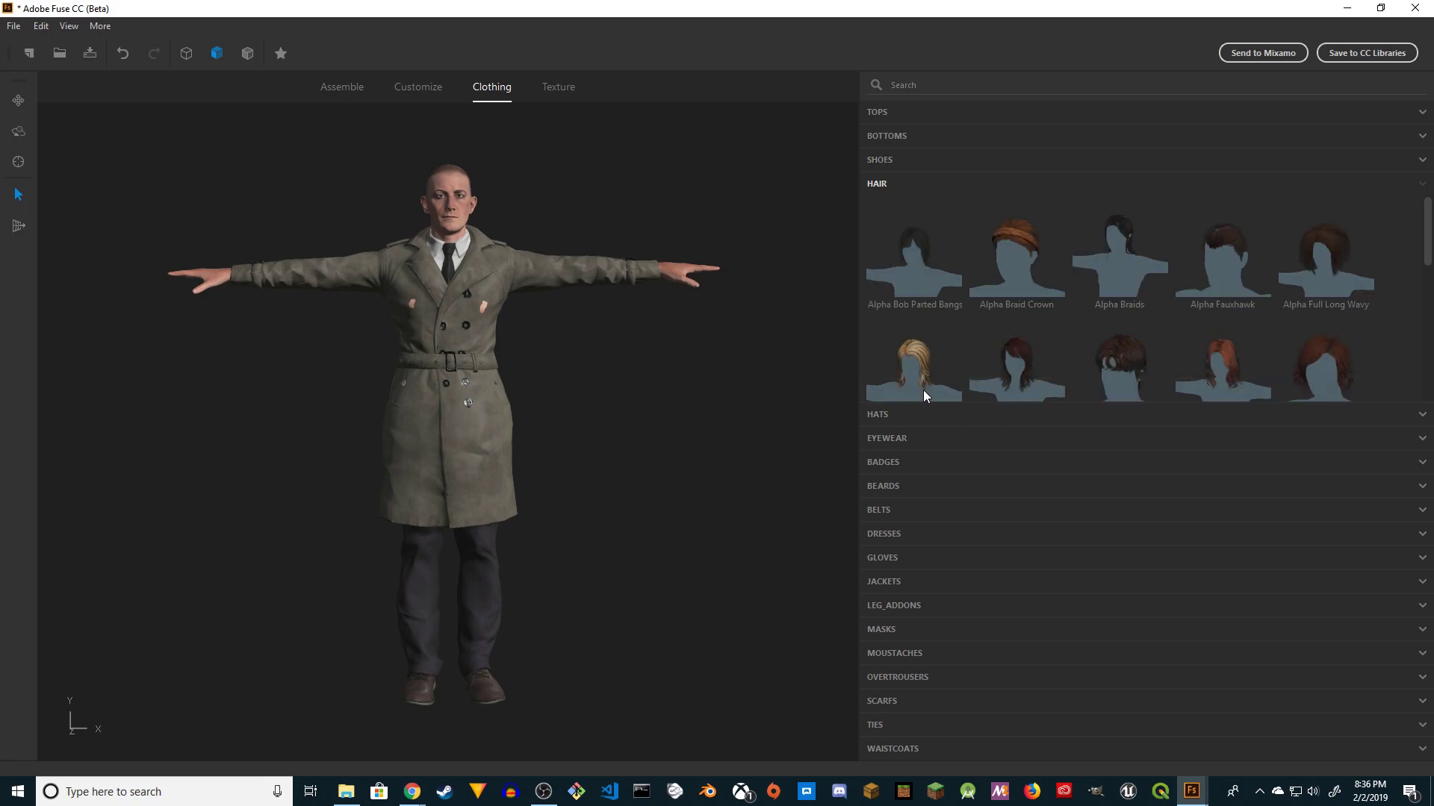
pyautogui.scroll(-2, 1126, 303)
pyautogui.scroll(-1, 1033, 338)
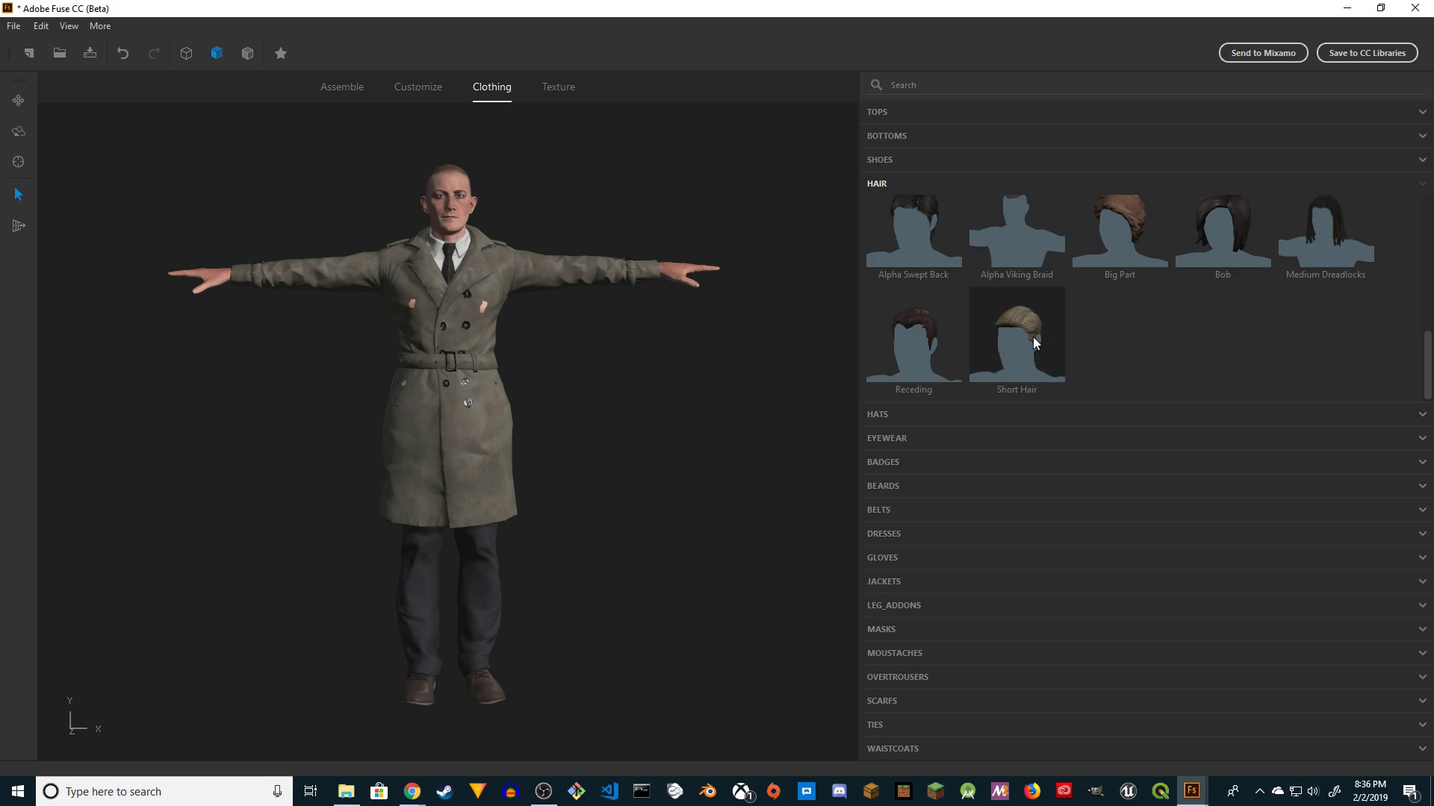
pyautogui.scroll(3, 1125, 293)
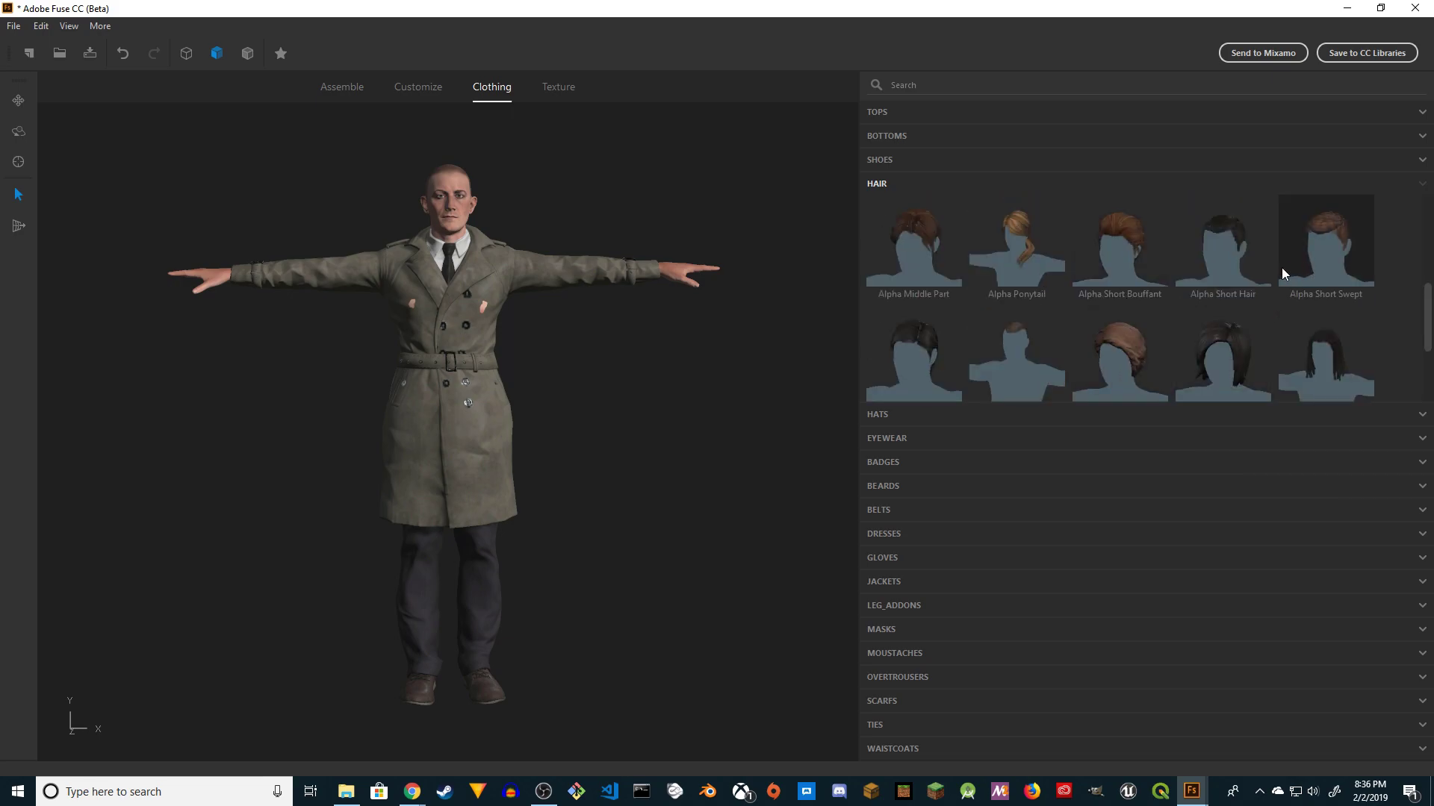
pyautogui.click(1282, 270)
pyautogui.moveTo(580, 377)
pyautogui.mouseDown()
pyautogui.moveTo(816, 419)
pyautogui.moveTo(714, 419)
pyautogui.moveTo(586, 391)
pyautogui.mouseUp()
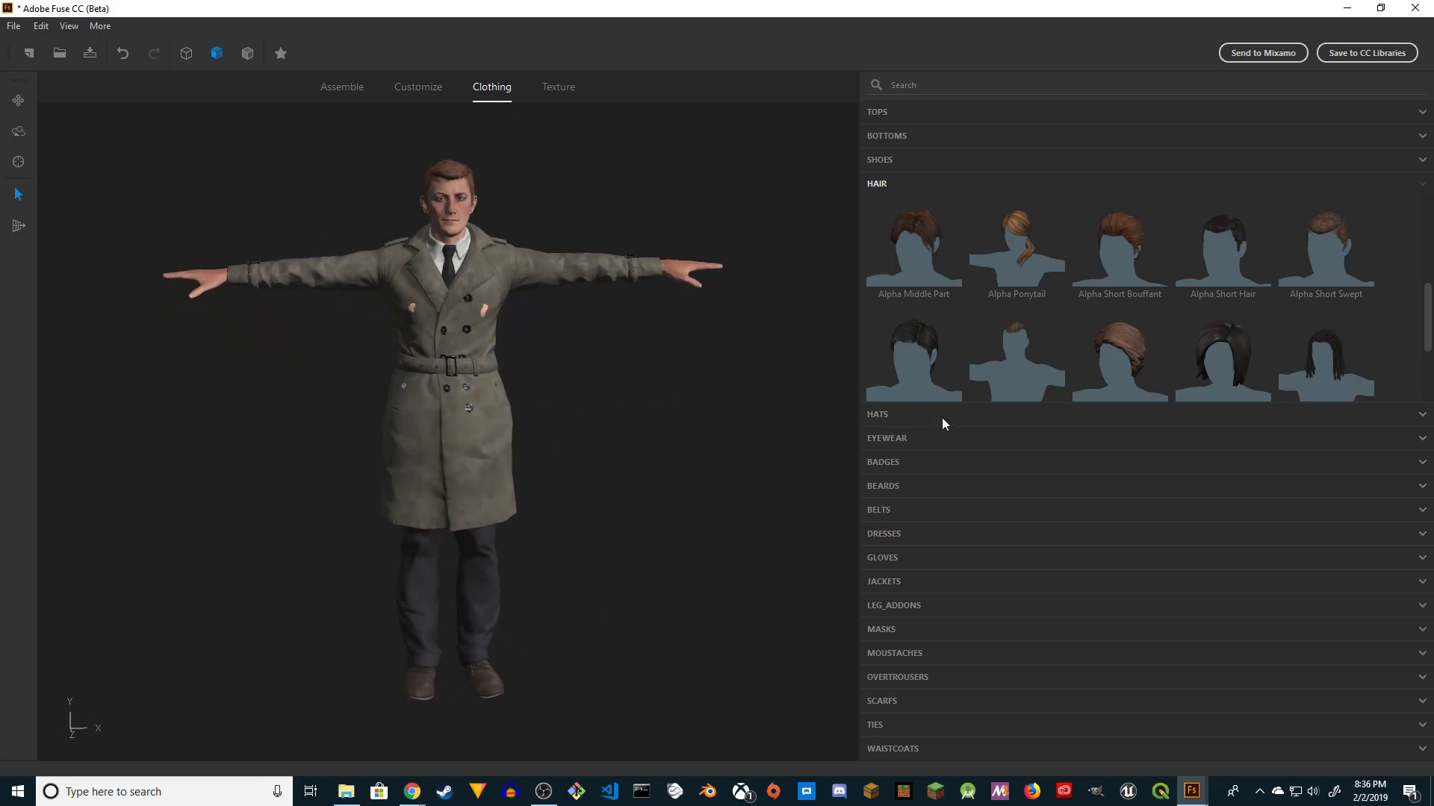
# Try the SB Hat and then the Trilby on the character.
pyautogui.click(887, 416)
pyautogui.scroll(-2, 1239, 329)
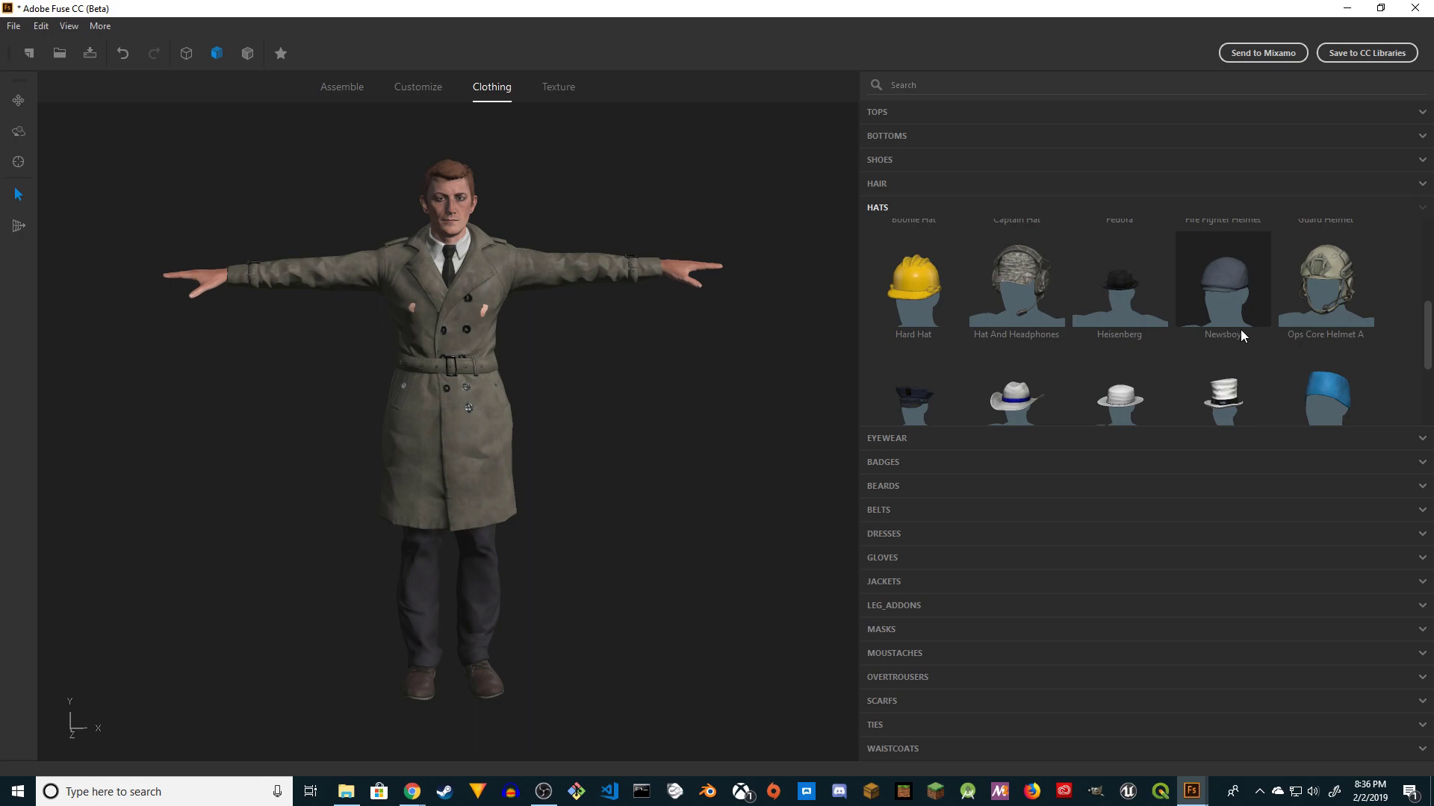
pyautogui.scroll(-2, 1240, 330)
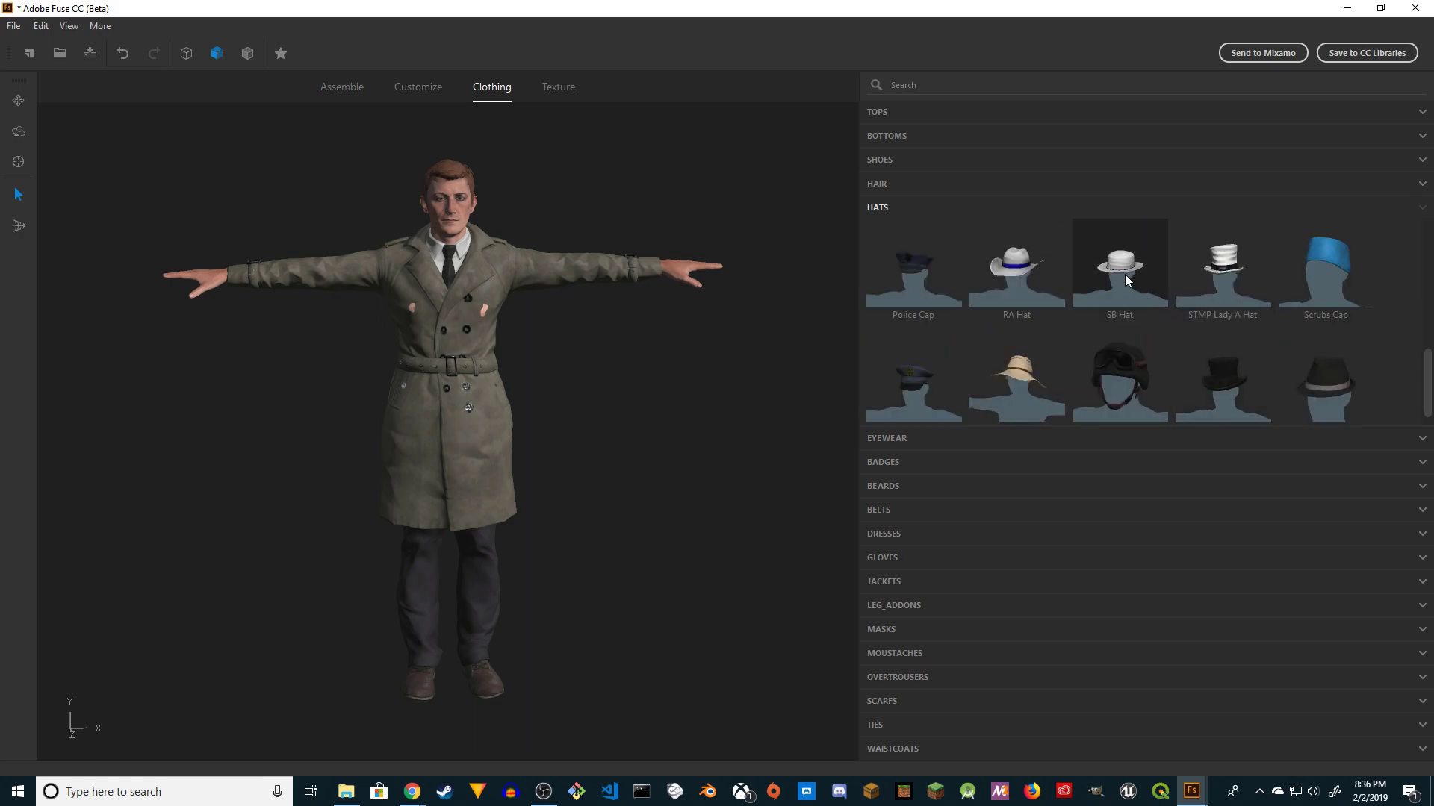
pyautogui.moveTo(754, 373); pyautogui.dragTo(851, 370)
pyautogui.scroll(-1, 1147, 345)
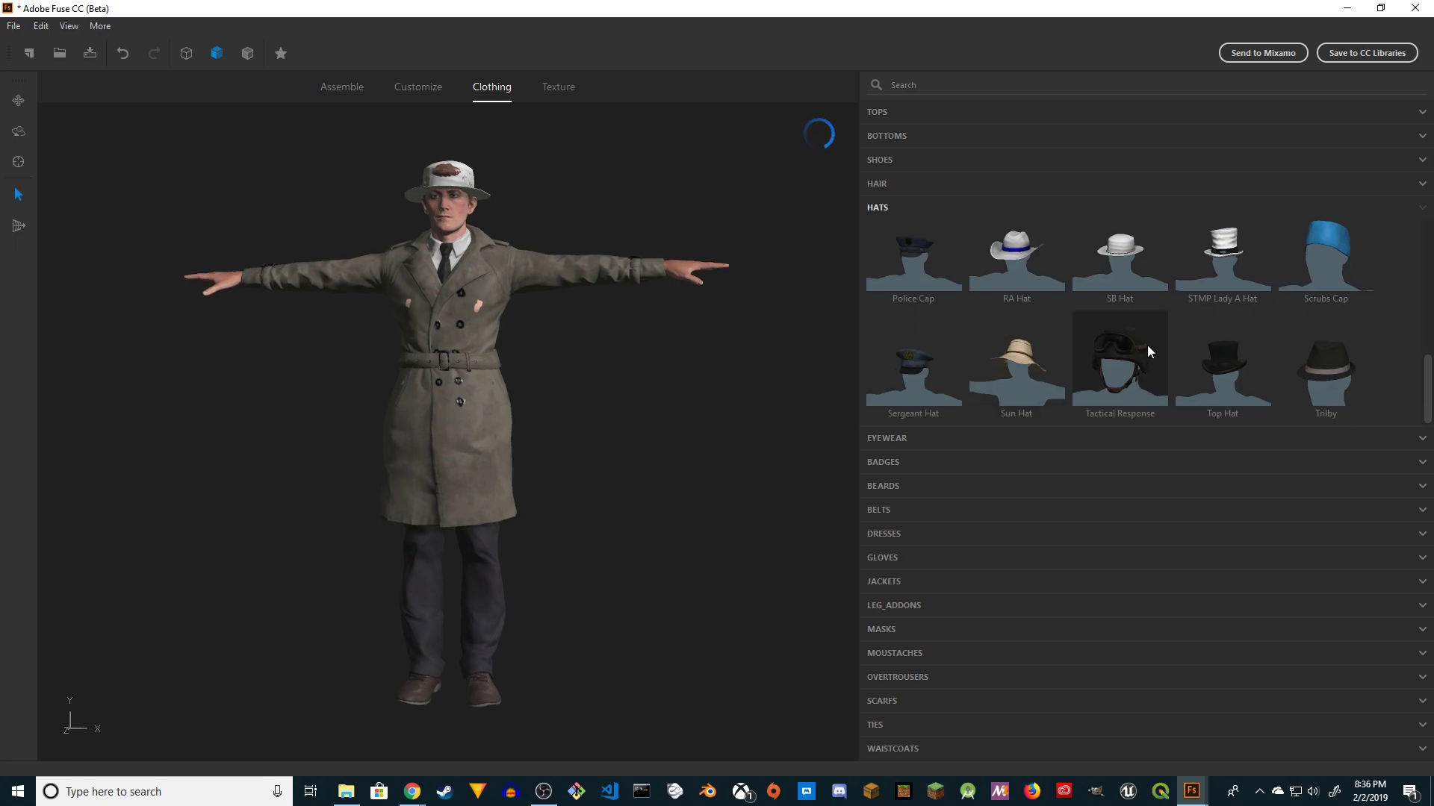
pyautogui.click(1328, 371)
pyautogui.moveTo(589, 407); pyautogui.dragTo(824, 428)
# Settle on the grey Fedora with the dark band.
pyautogui.scroll(5, 1046, 356)
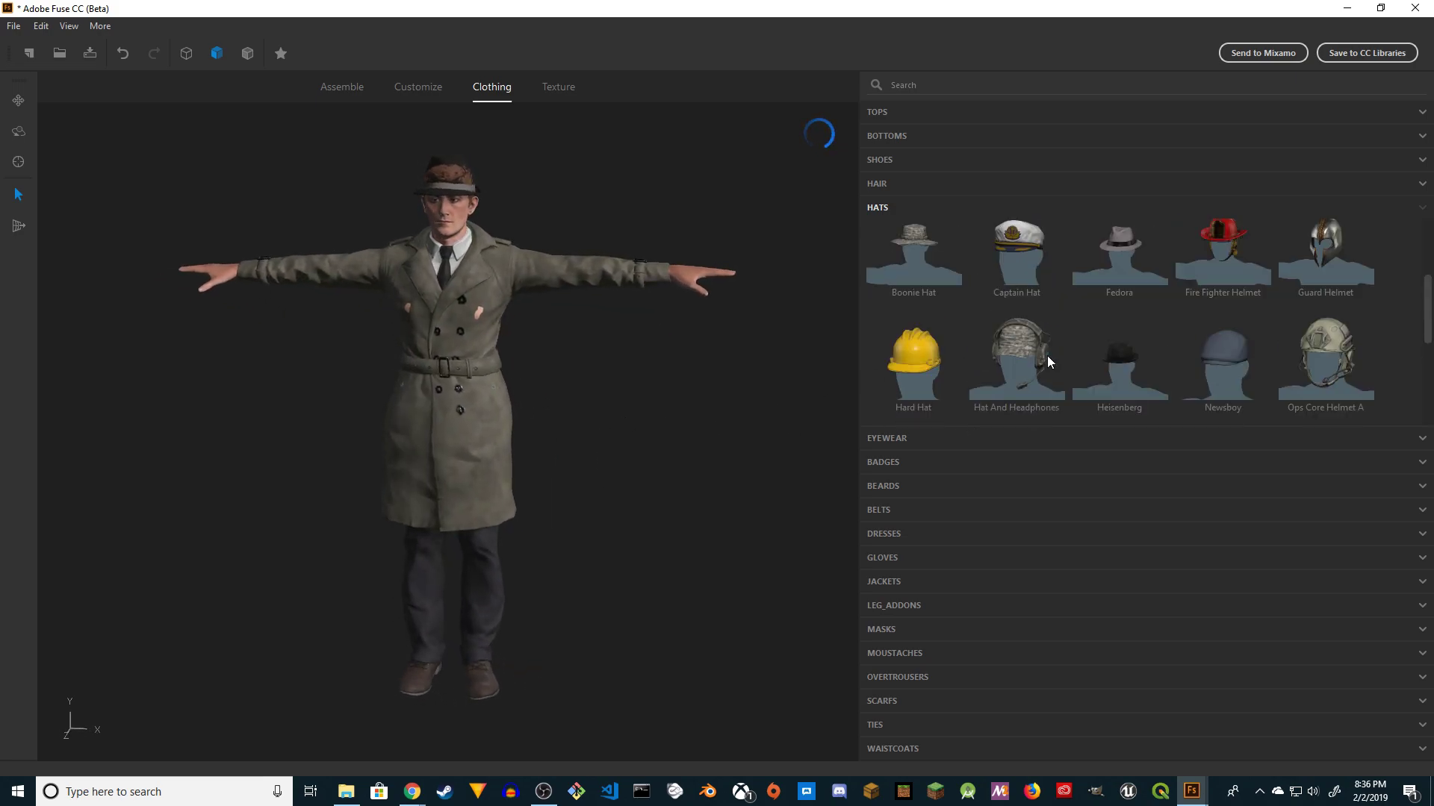
pyautogui.moveTo(709, 369); pyautogui.dragTo(1015, 379)
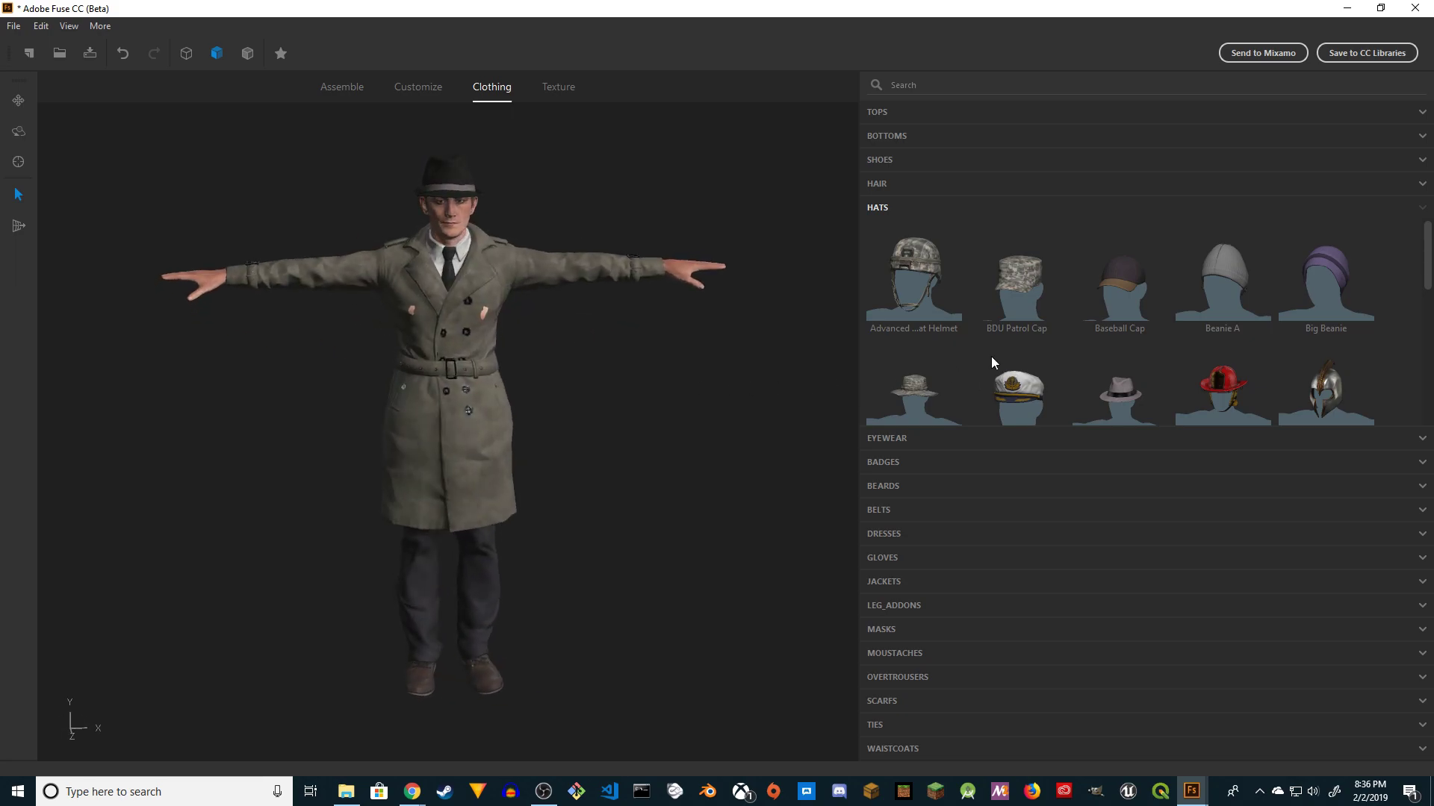
pyautogui.scroll(-3, 1088, 333)
pyautogui.scroll(2, 1097, 339)
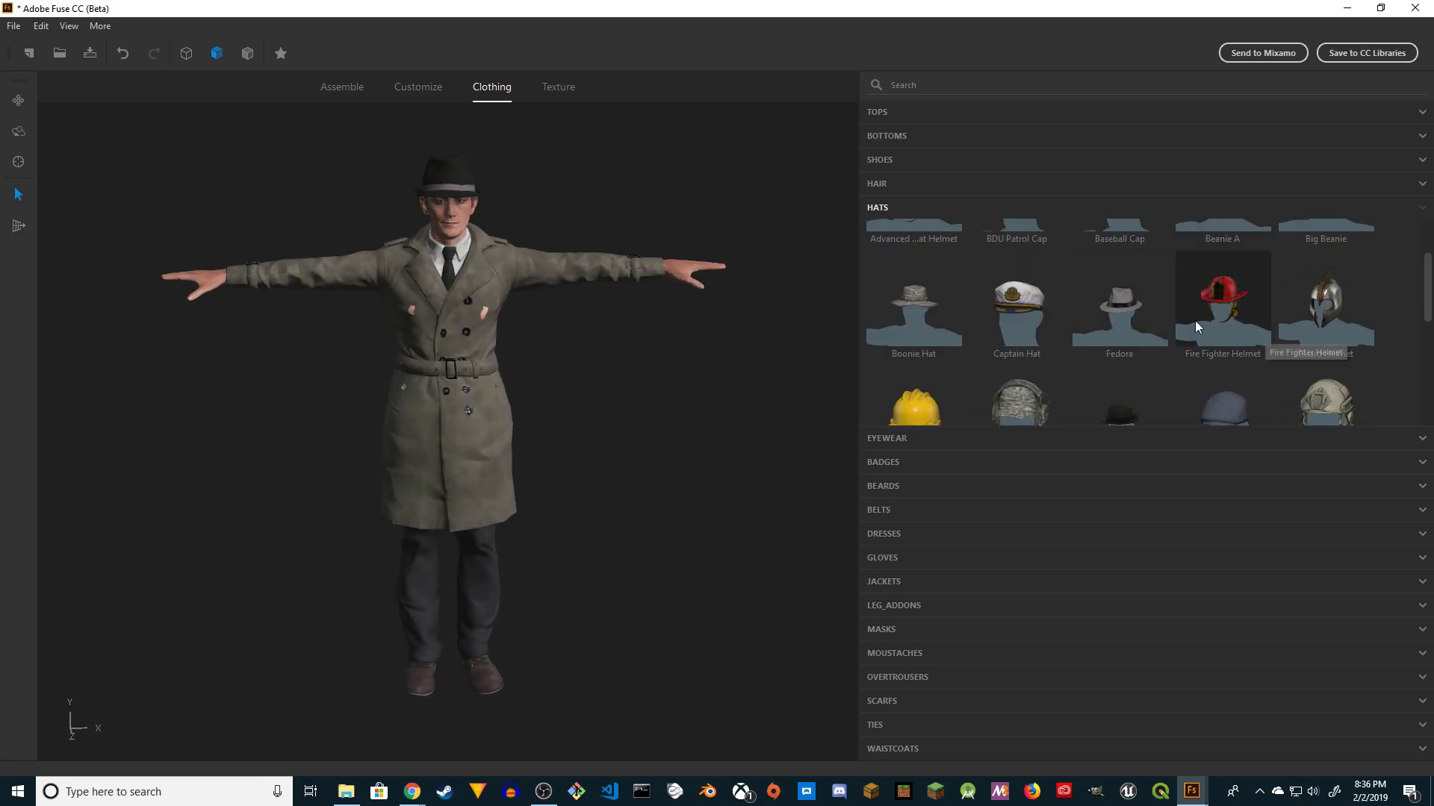
pyautogui.click(1106, 323)
pyautogui.moveTo(637, 374)
pyautogui.mouseDown()
pyautogui.moveTo(933, 383)
pyautogui.moveTo(579, 367)
pyautogui.moveTo(613, 366)
pyautogui.mouseUp()
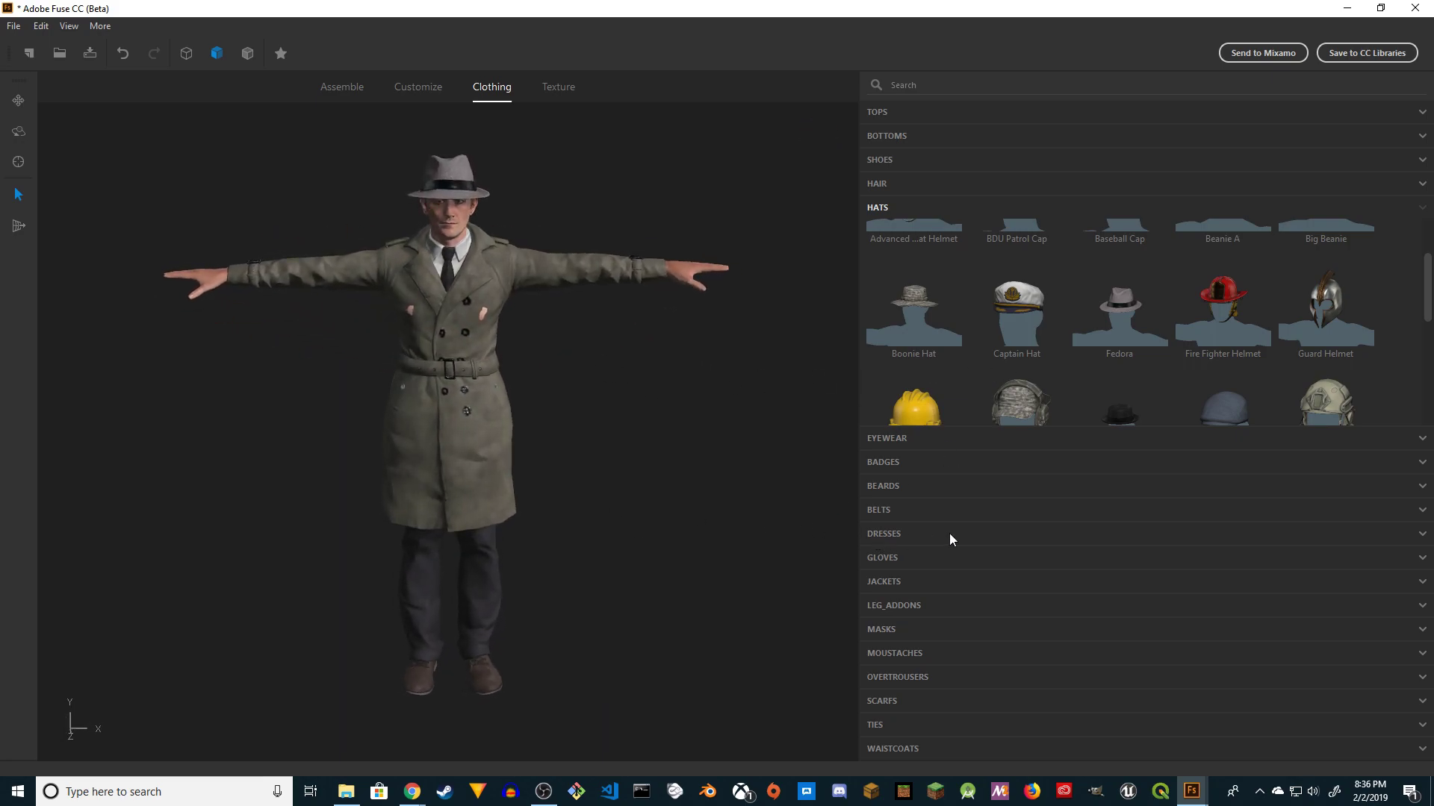
# Add the Alpha Chin Strap beard and Combat Gloves.
pyautogui.click(921, 486)
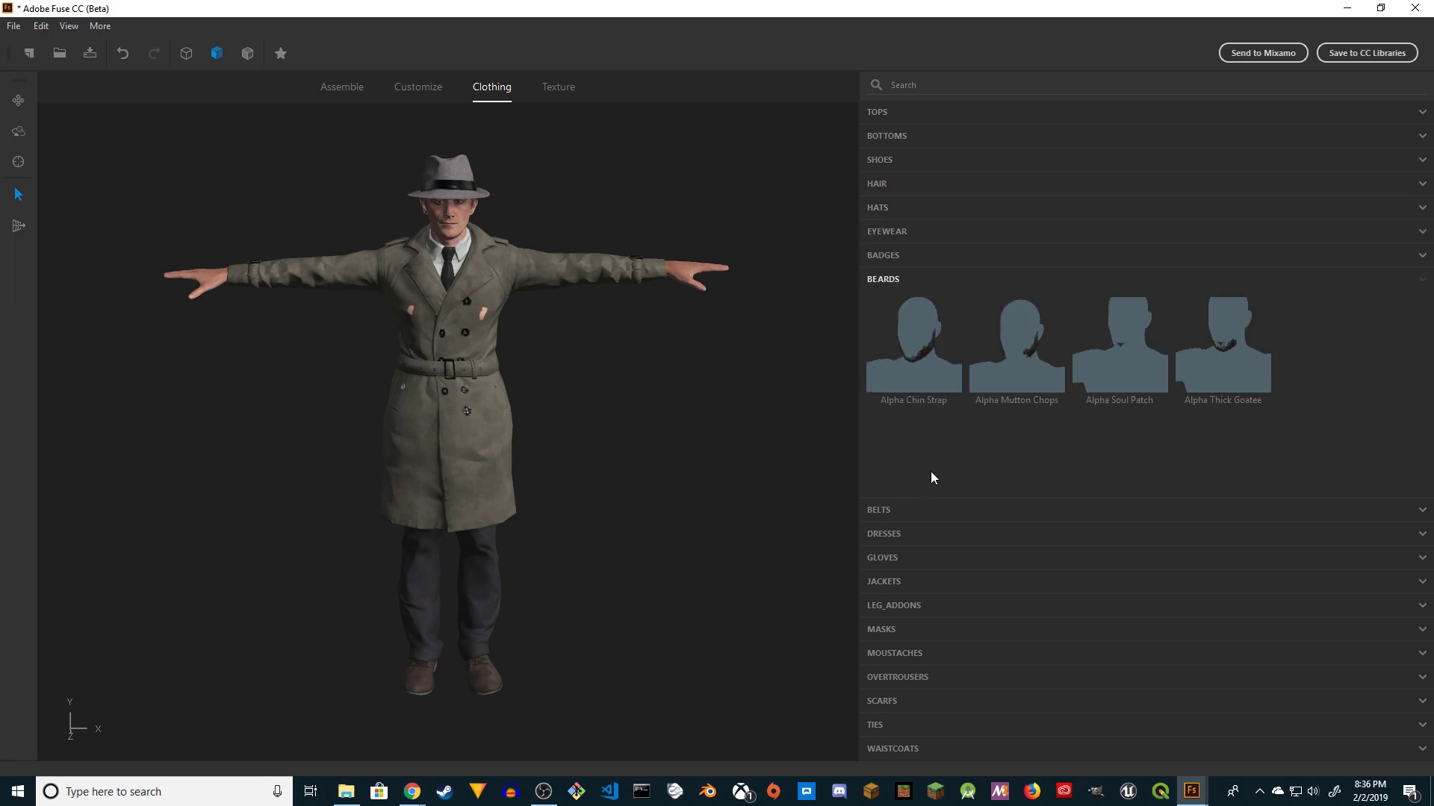
pyautogui.click(922, 383)
pyautogui.click(943, 560)
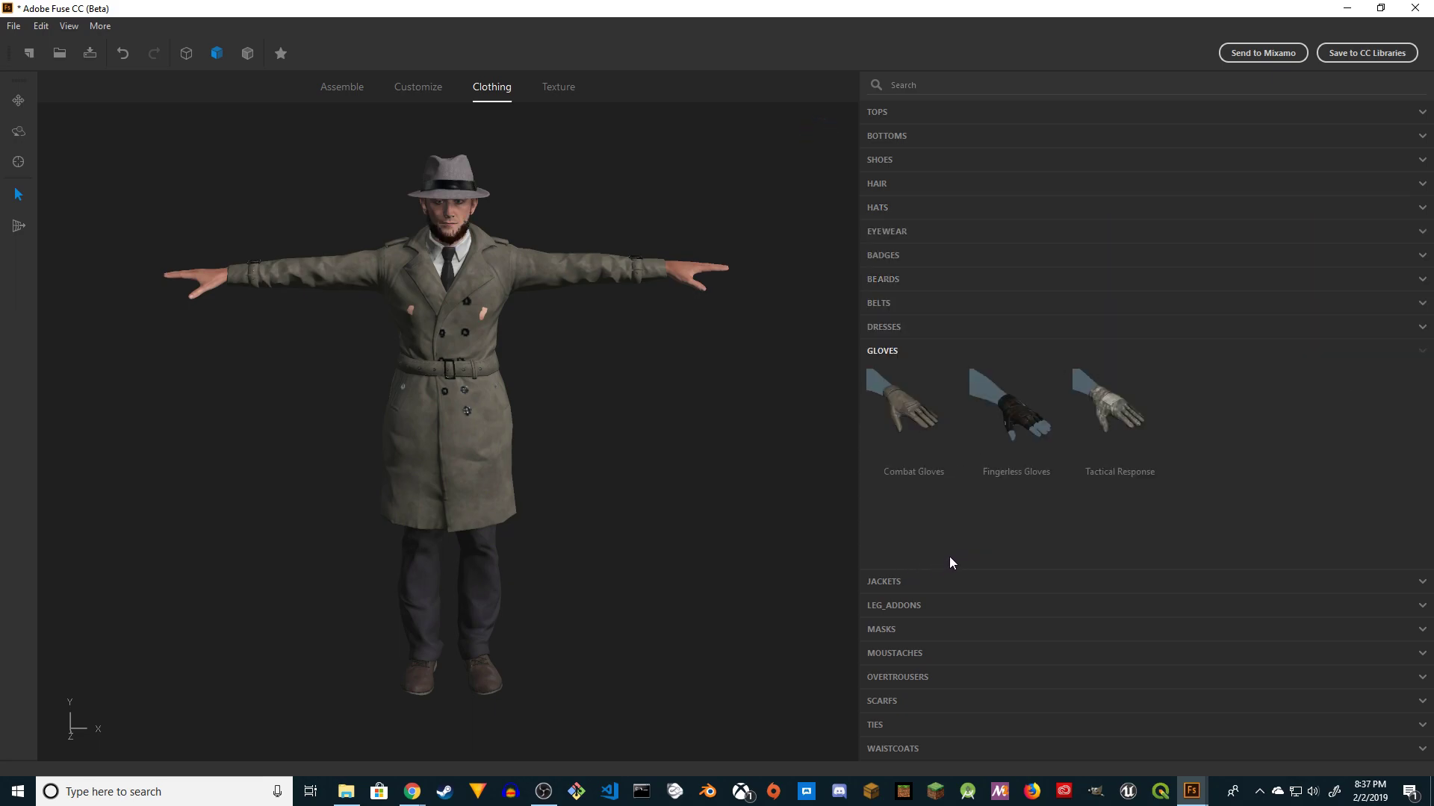
pyautogui.click(929, 418)
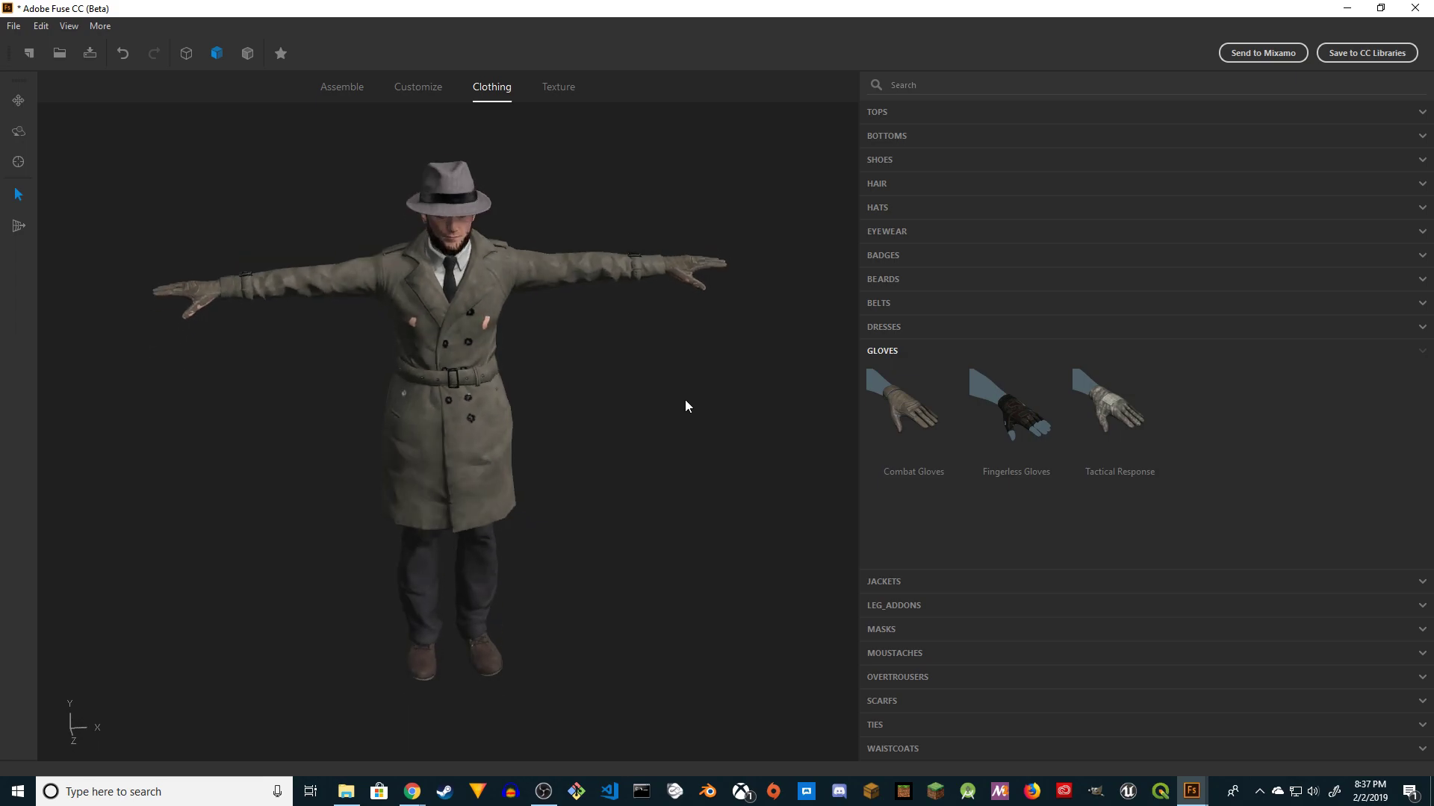
# Add the Alpha Small Handlebar moustache and check the face.
pyautogui.click(911, 582)
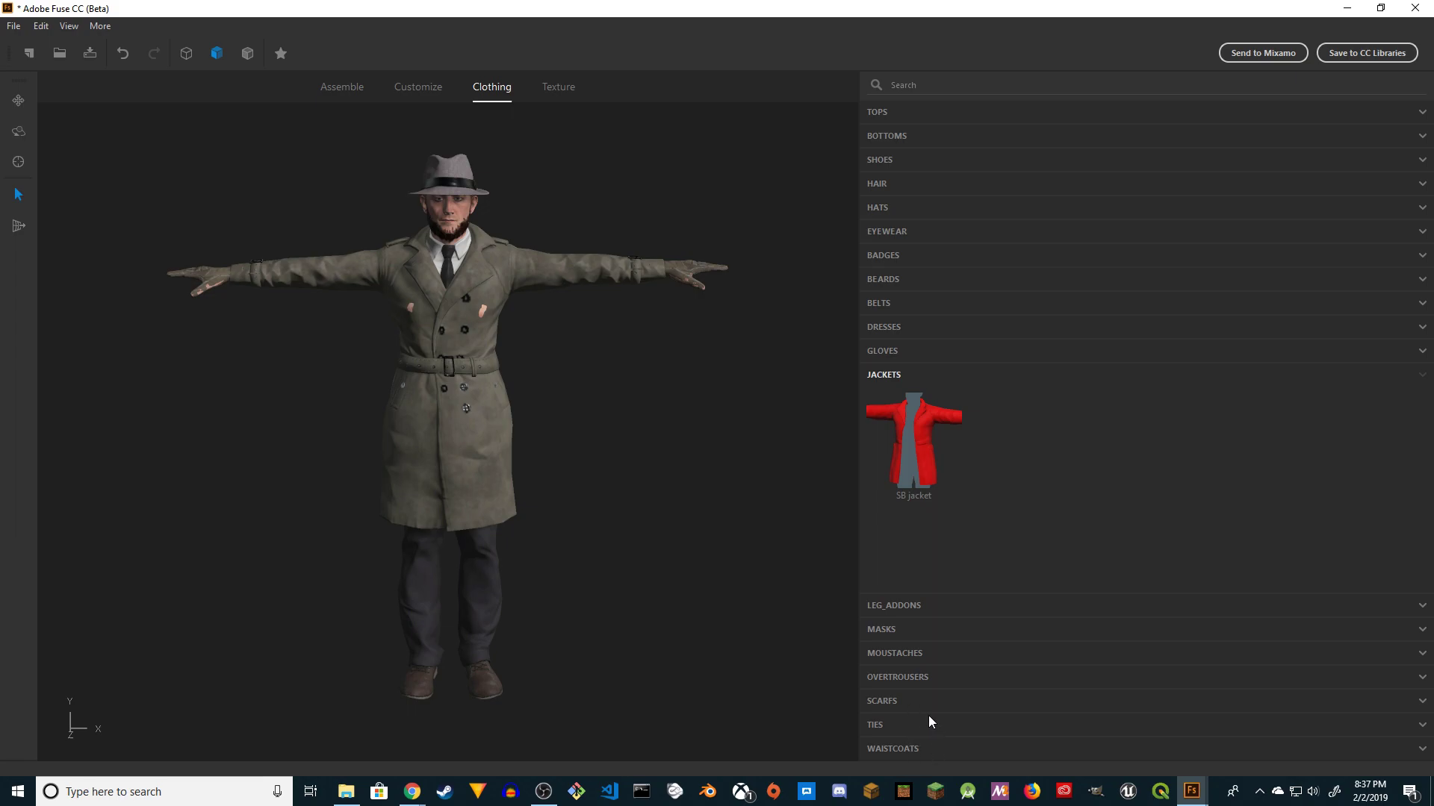
pyautogui.click(915, 659)
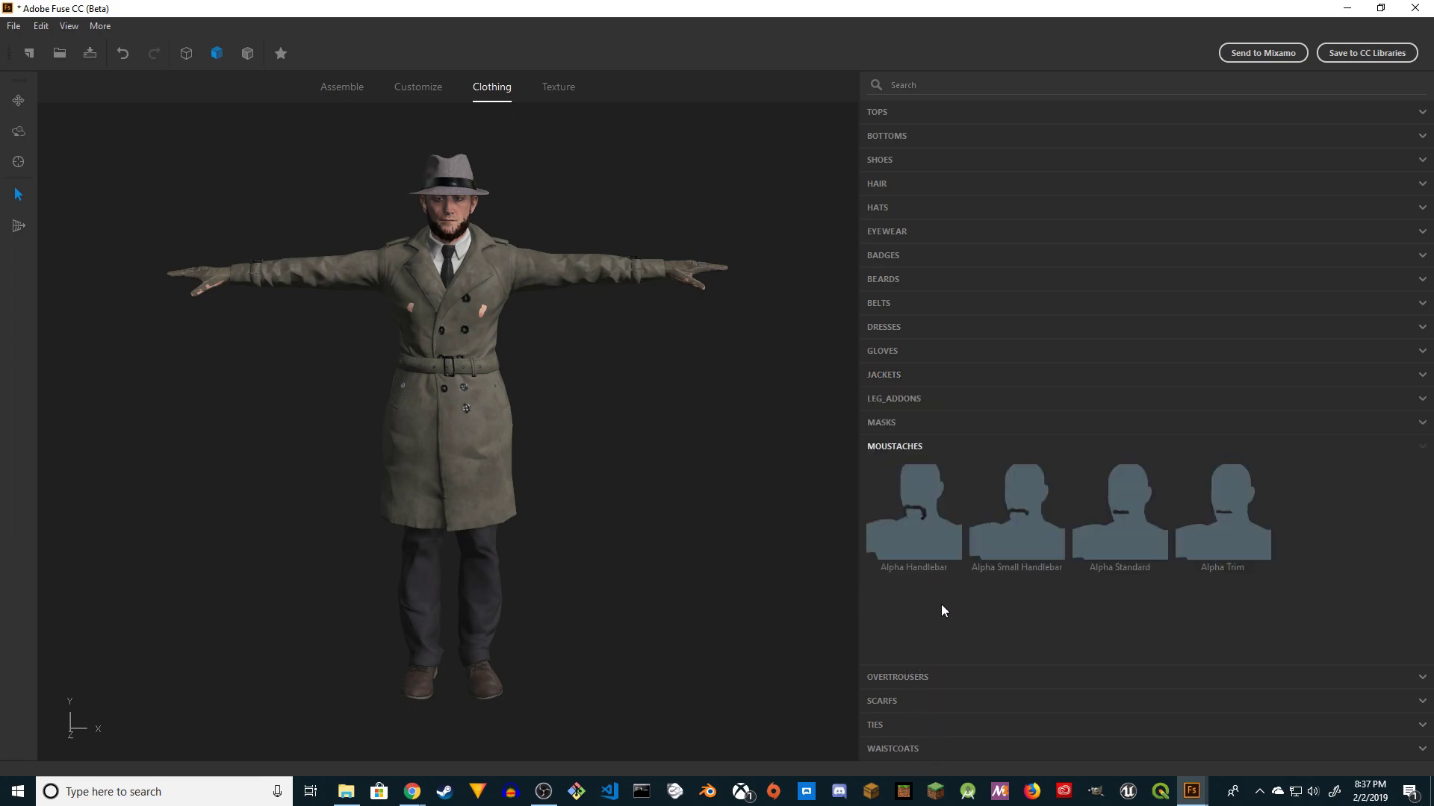
pyautogui.click(1026, 525)
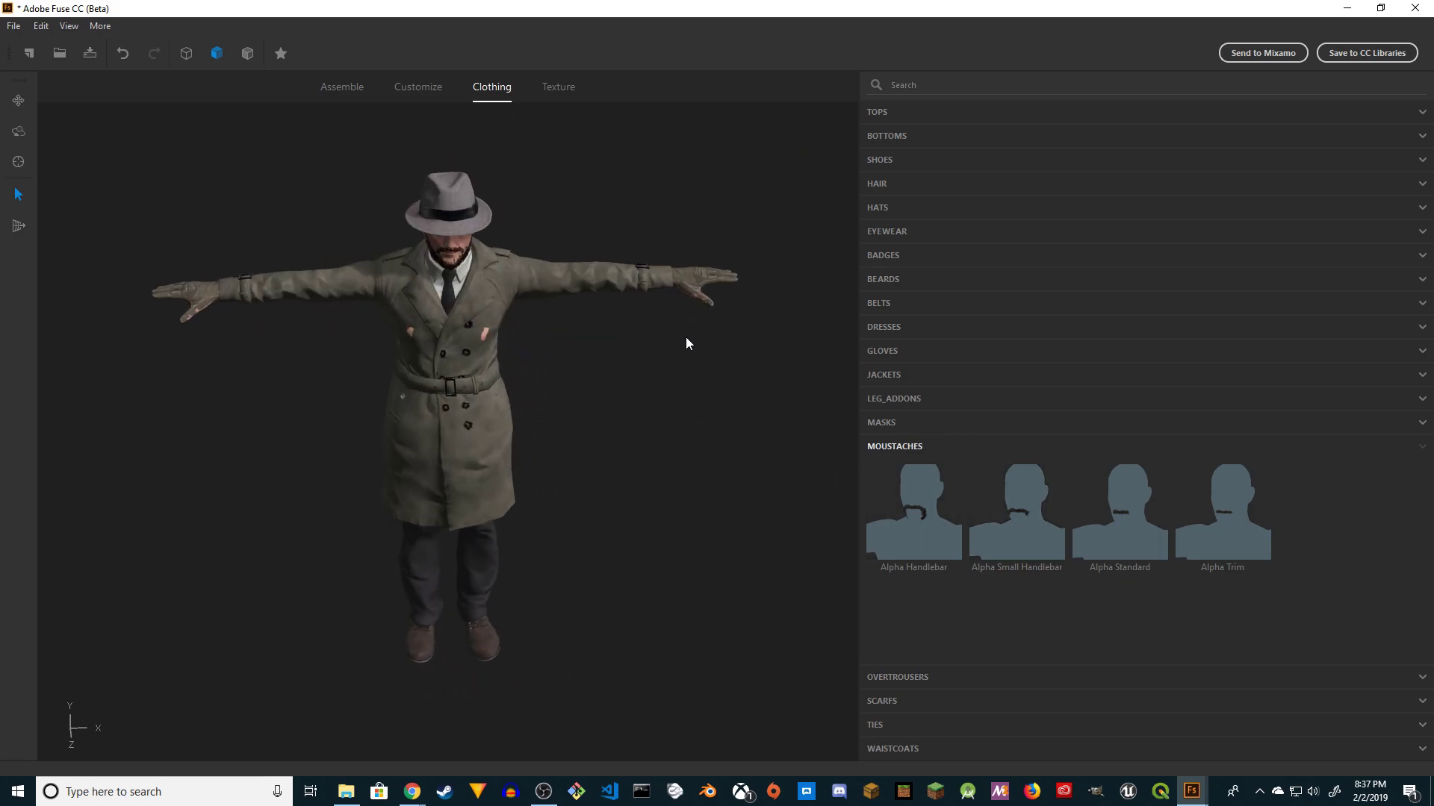
pyautogui.moveTo(719, 469); pyautogui.dragTo(669, 449)
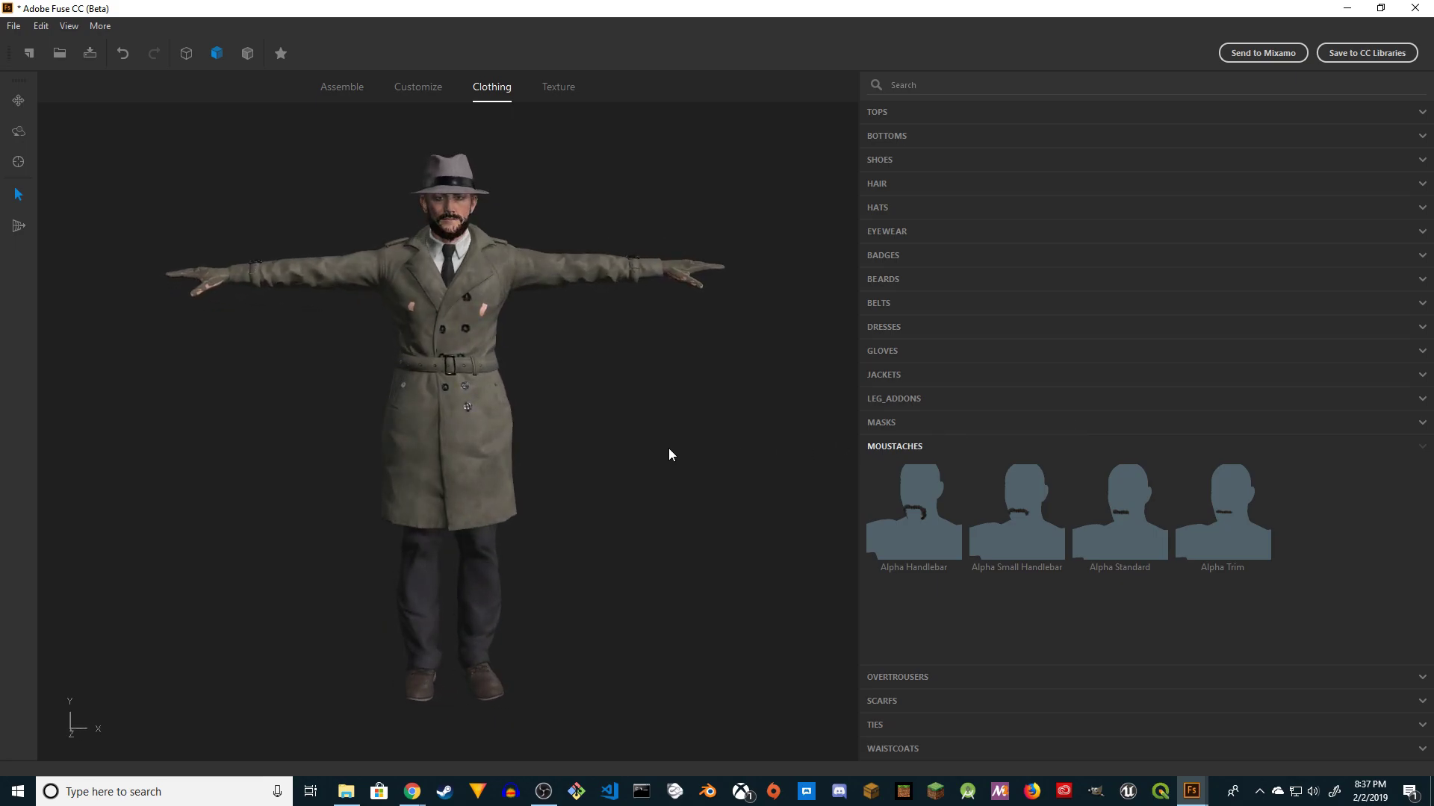
# Switch to the Texture workspace and save the character as Demo1.fuse in Characters.
pyautogui.click(558, 88)
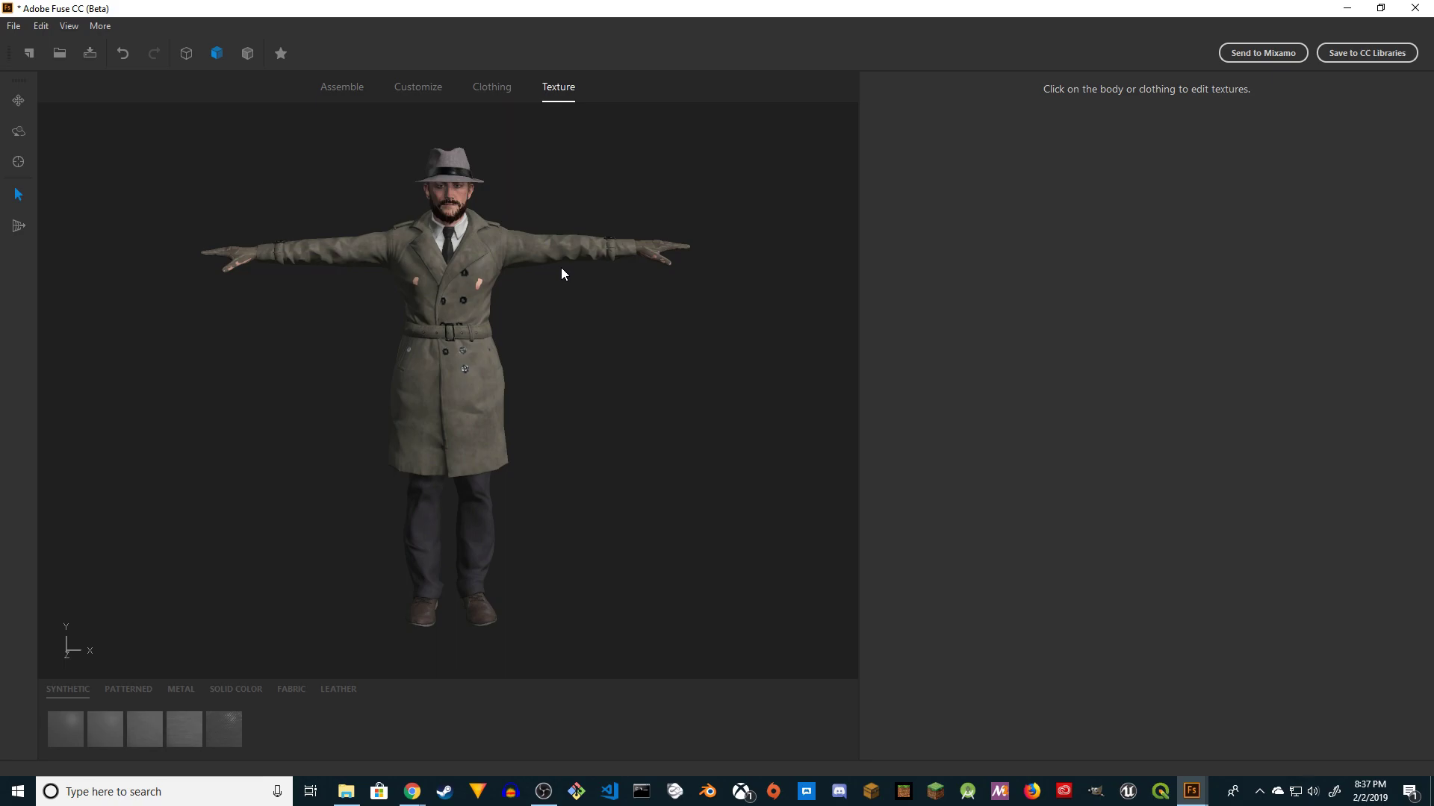
pyautogui.click(13, 26)
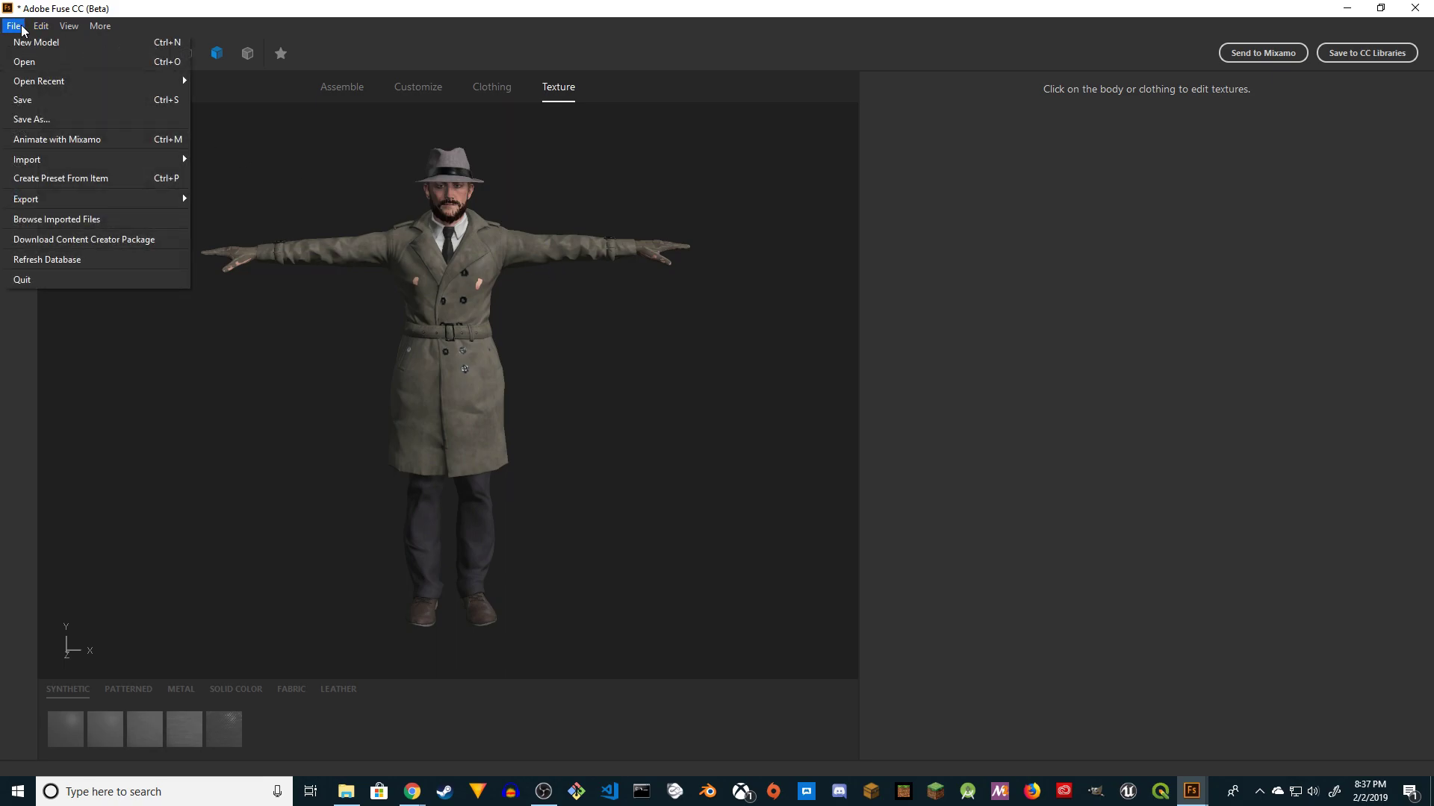
pyautogui.click(39, 120)
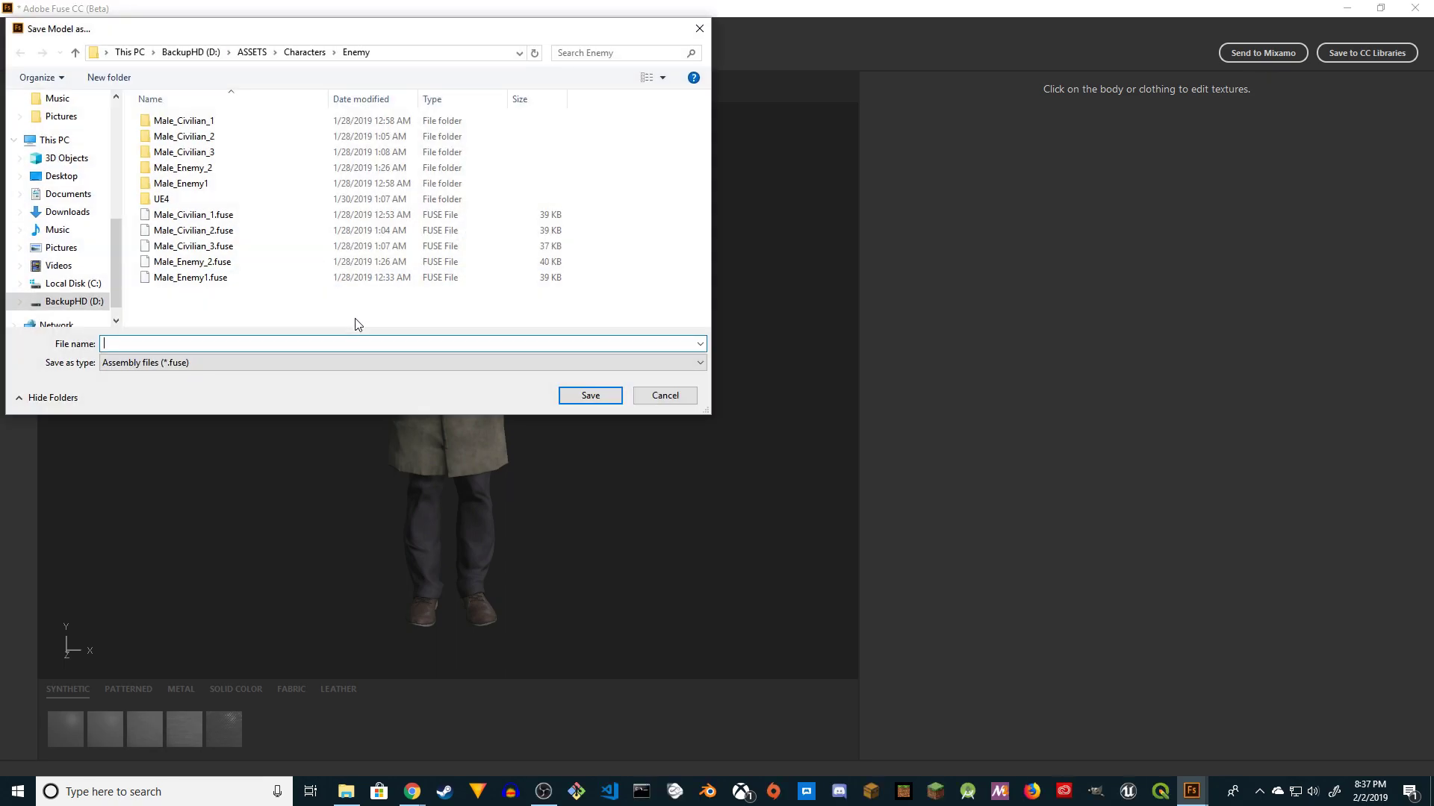
pyautogui.click(310, 53)
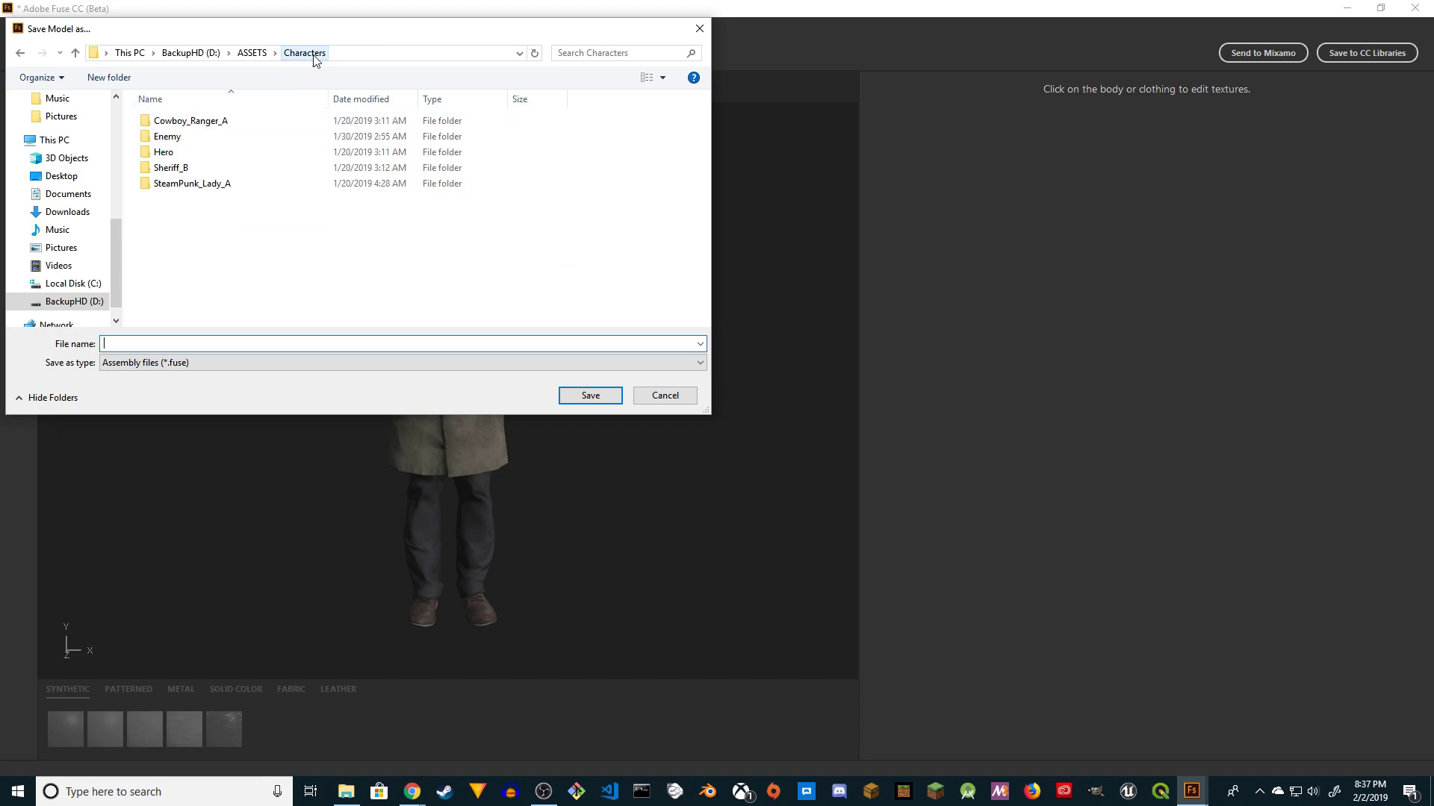
pyautogui.click(233, 342)
pyautogui.write('Demo')
pyautogui.hotkey('ctrl', 'a')
pyautogui.press('End')
pyautogui.click(597, 397)
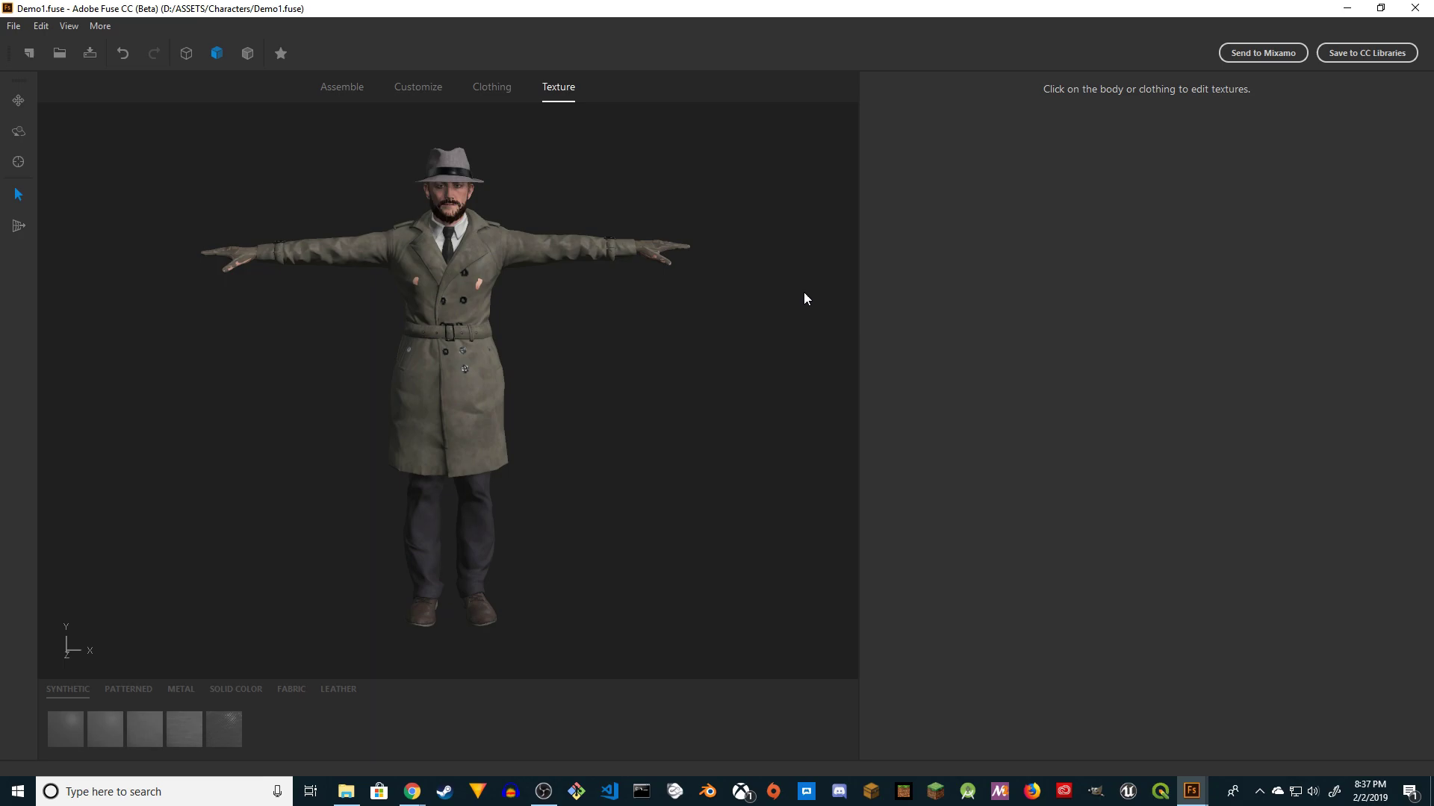
# Review the coat and pants textures, then delete the gloves.
pyautogui.moveTo(604, 396); pyautogui.dragTo(639, 399)
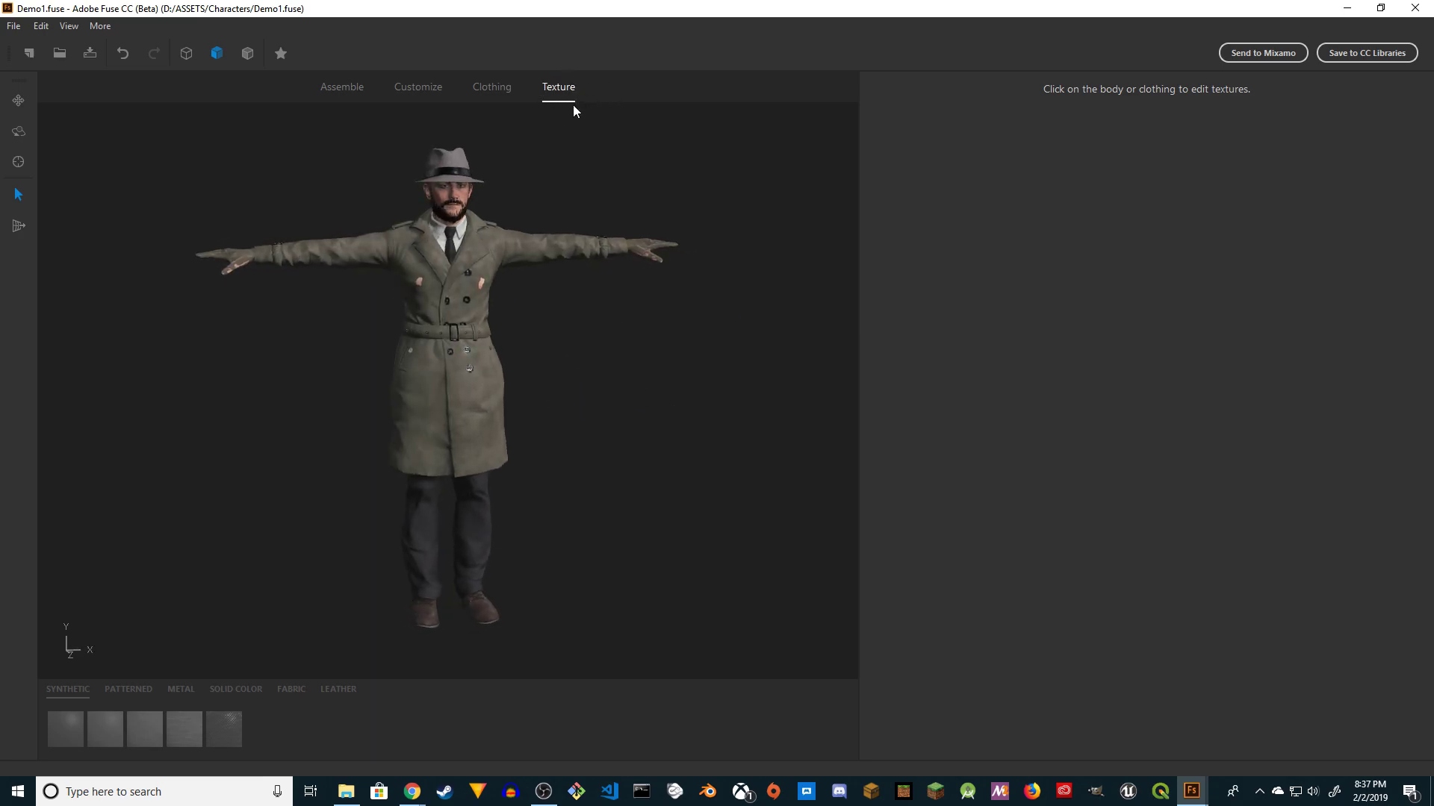
pyautogui.click(490, 255)
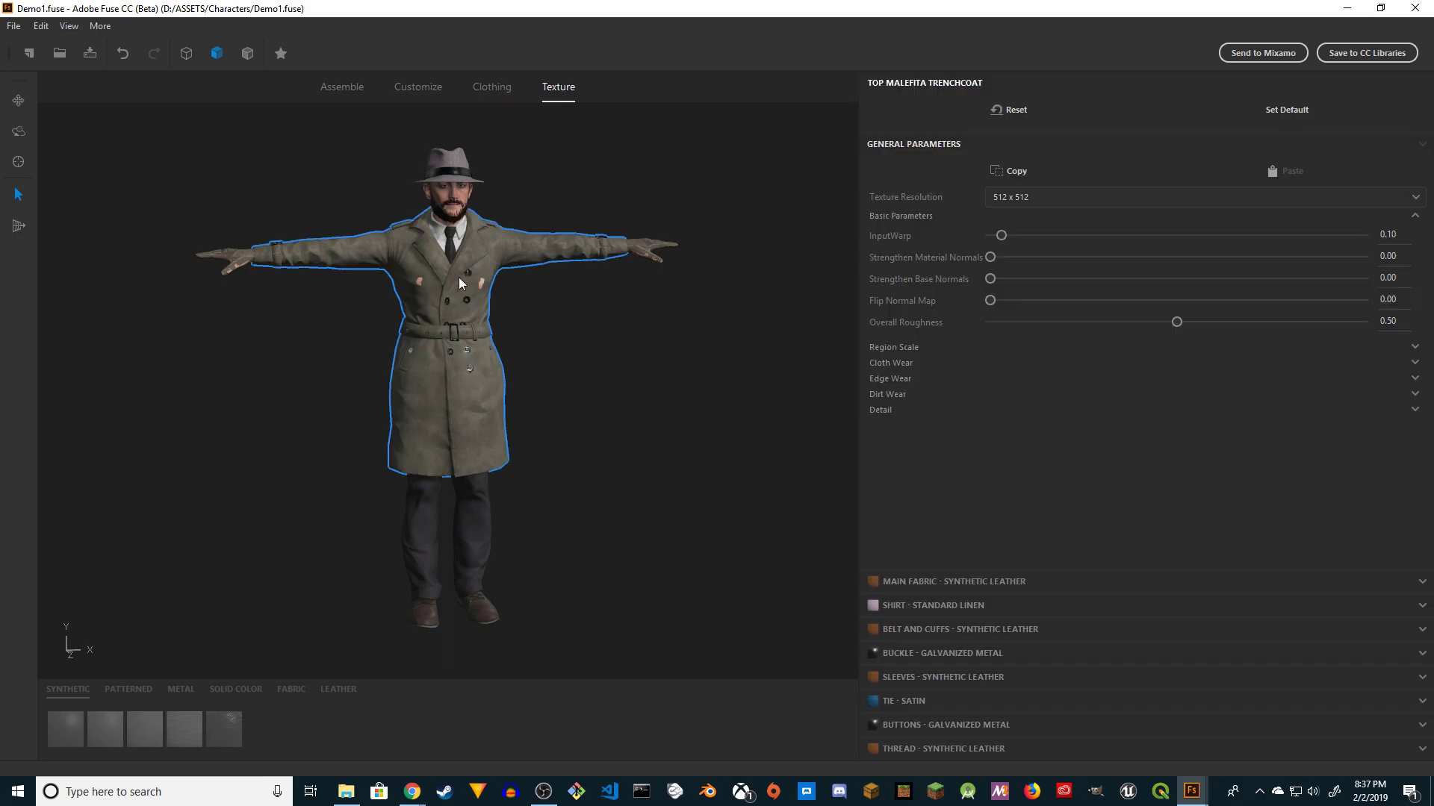
pyautogui.click(475, 387)
pyautogui.click(478, 504)
pyautogui.click(650, 245)
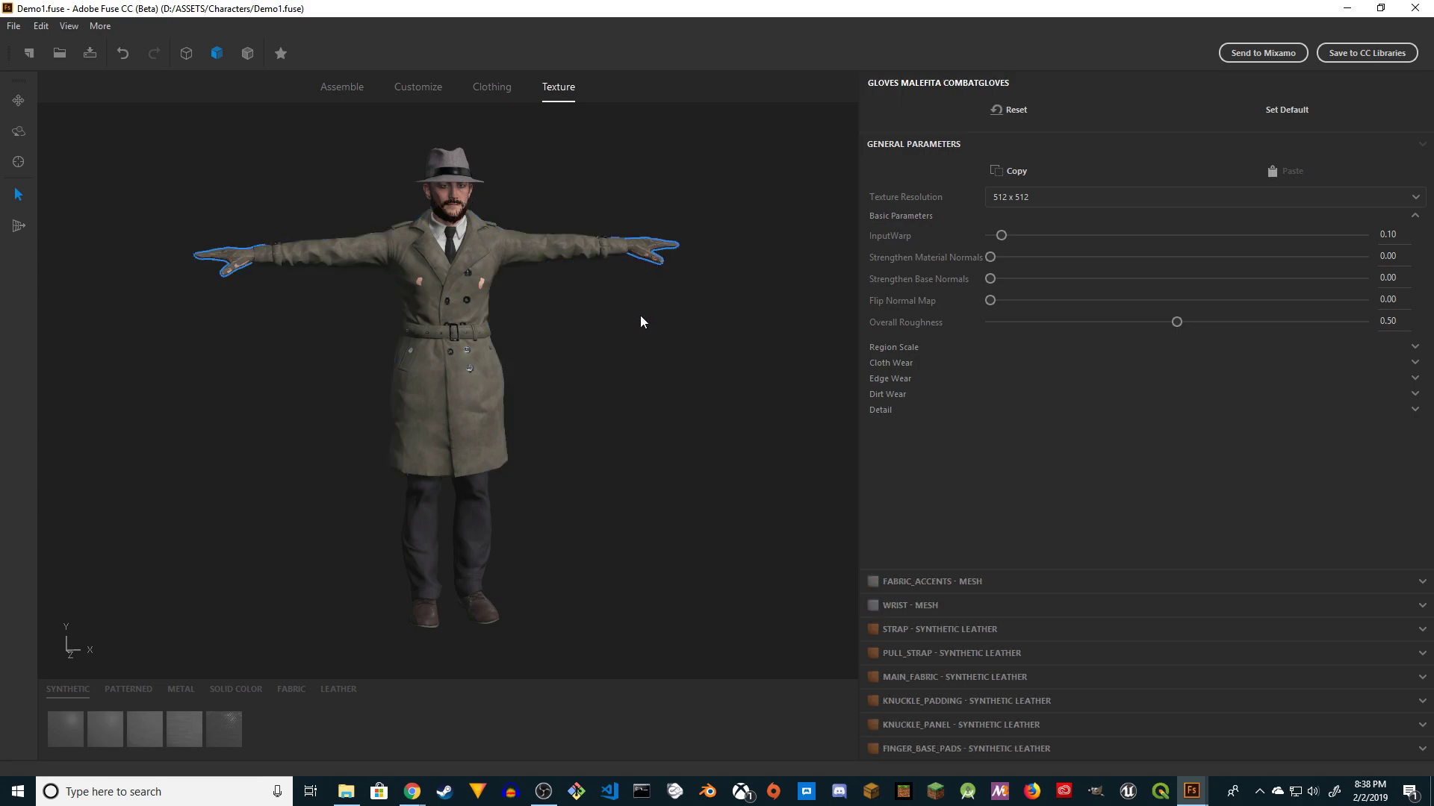
pyautogui.press('Delete')
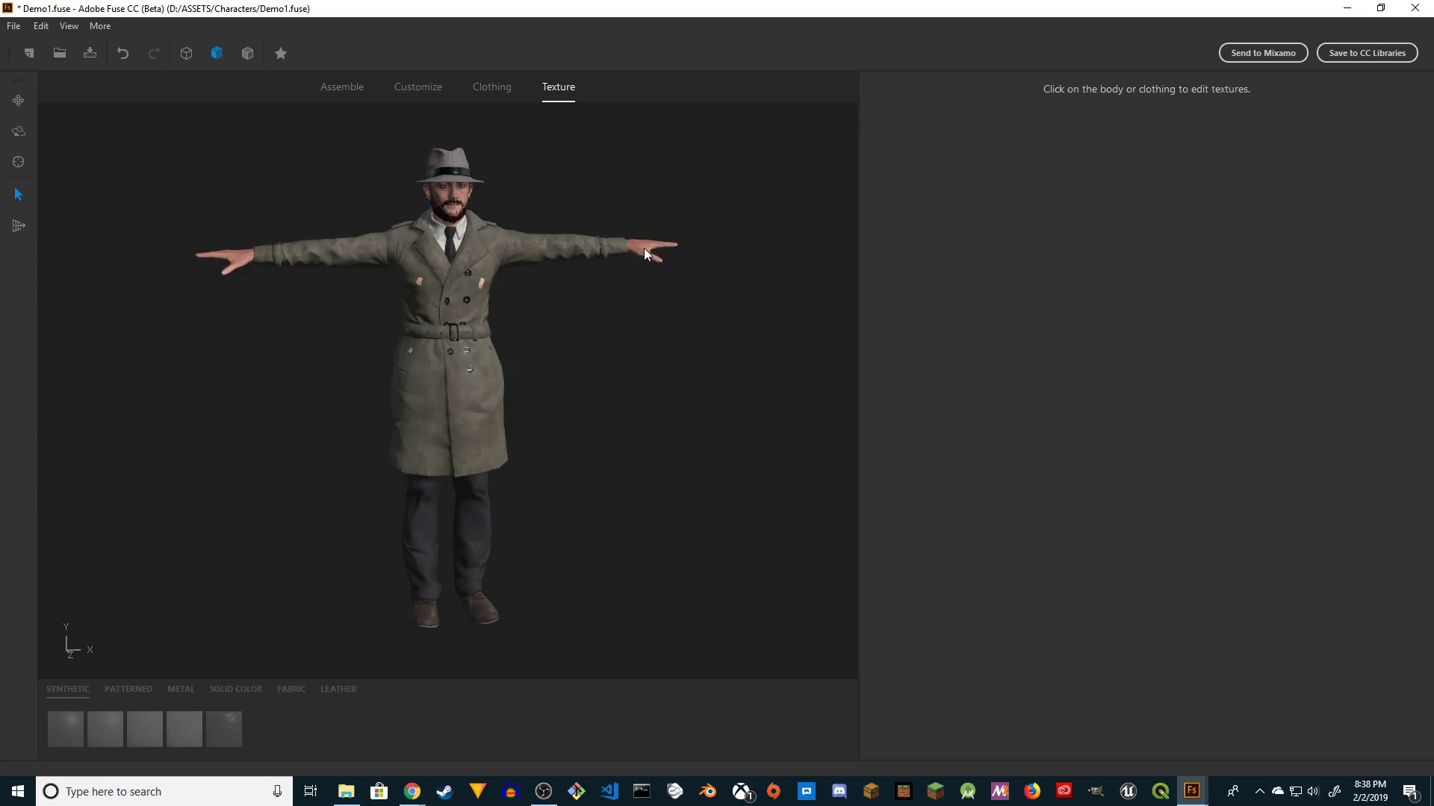
# Raise the body's Texture Resolution from 1024 x 1024 to 2048 x 2048.
pyautogui.click(645, 254)
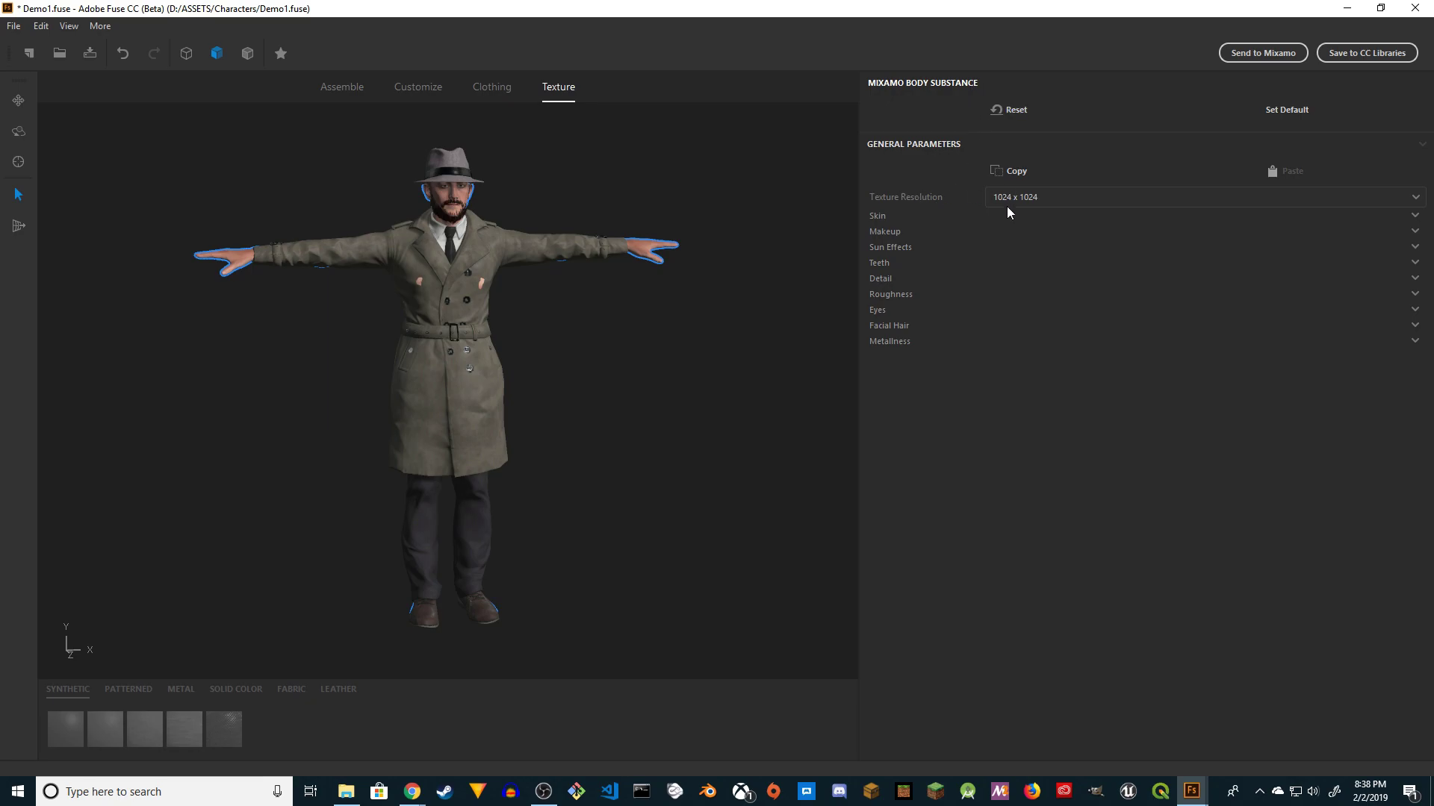
pyautogui.click(1034, 199)
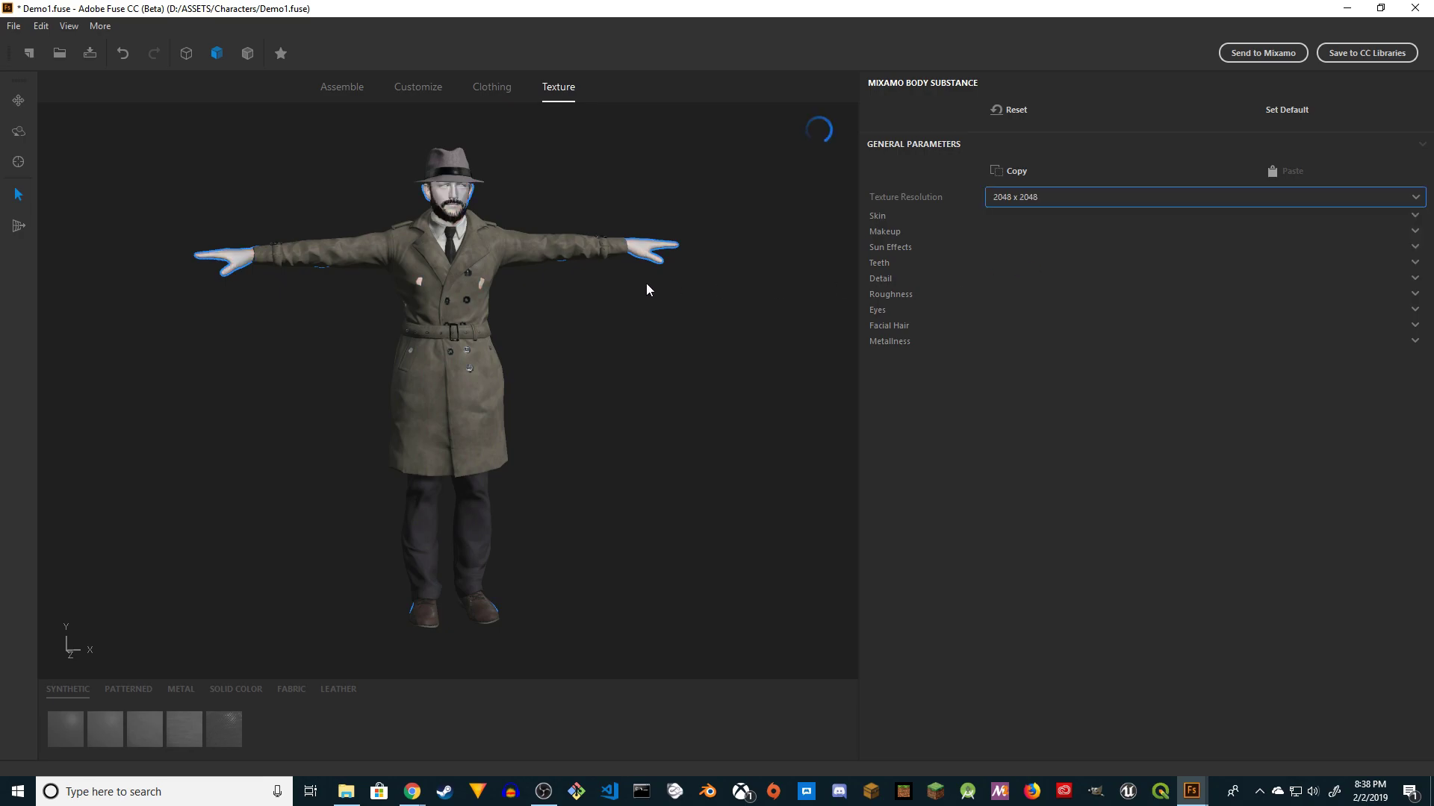
pyautogui.scroll(3, 486, 206)
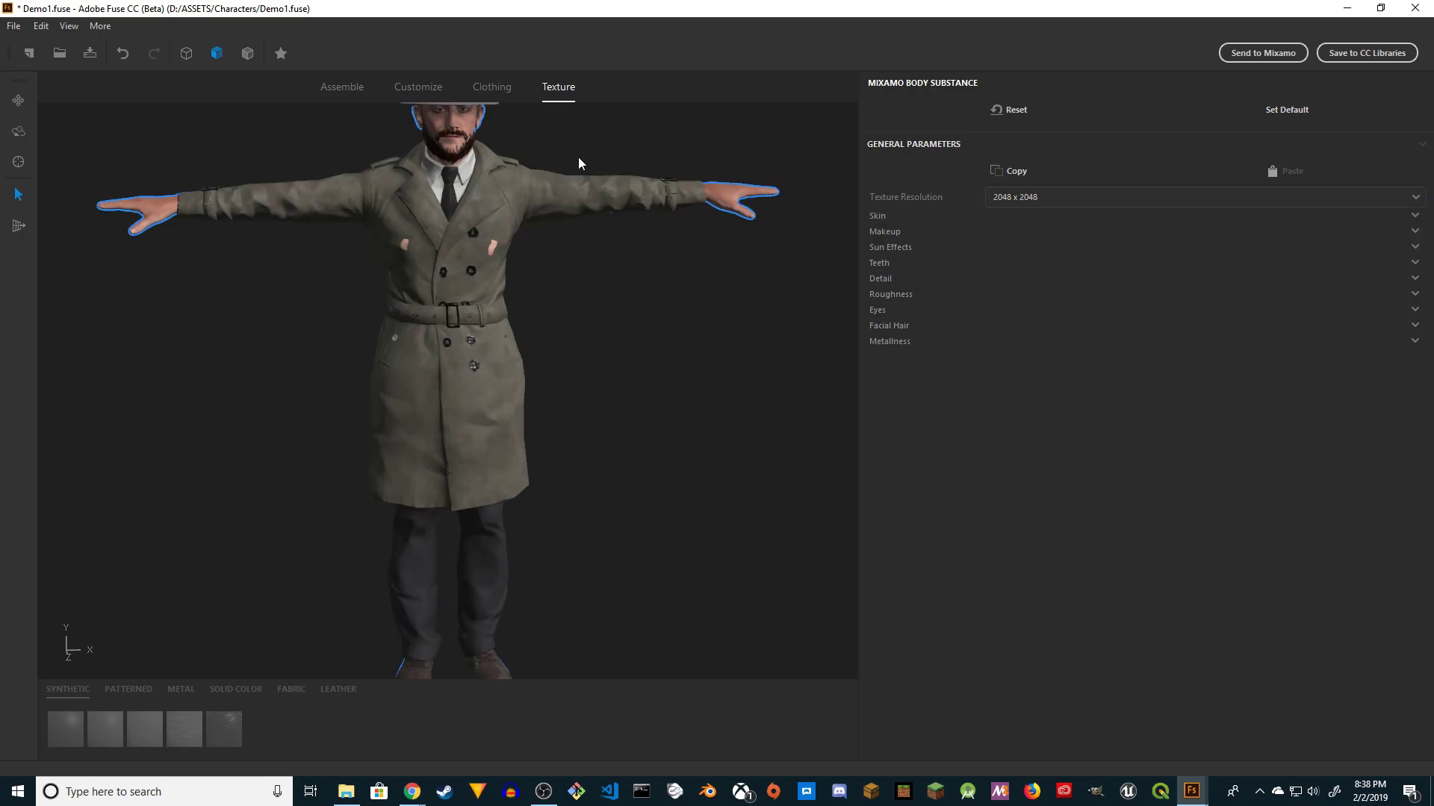
pyautogui.moveTo(579, 162); pyautogui.dragTo(617, 276, button='middle')
pyautogui.scroll(3, 692, 169)
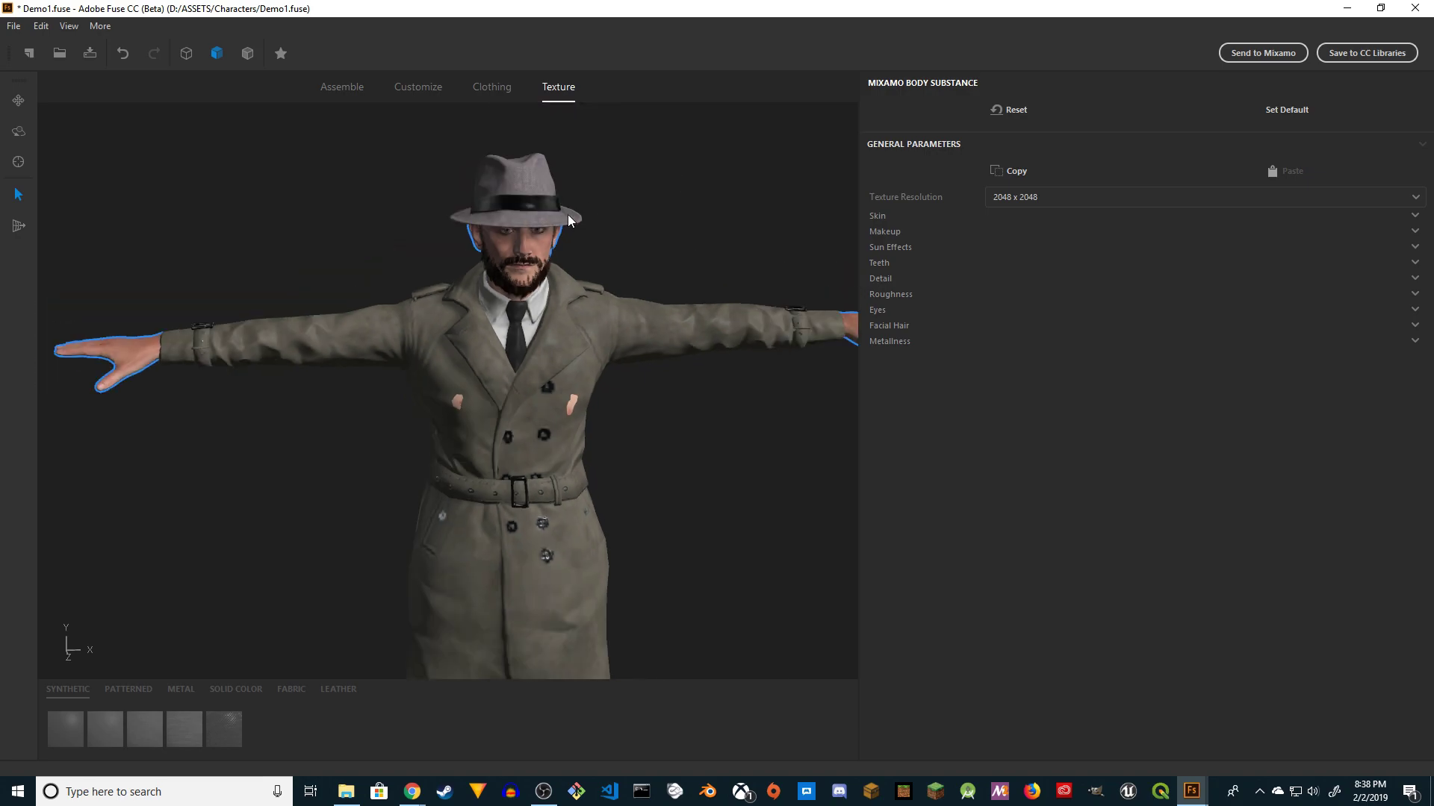
# Set the beard and moustache texture resolutions to 2048 x 2048.
pyautogui.click(517, 291)
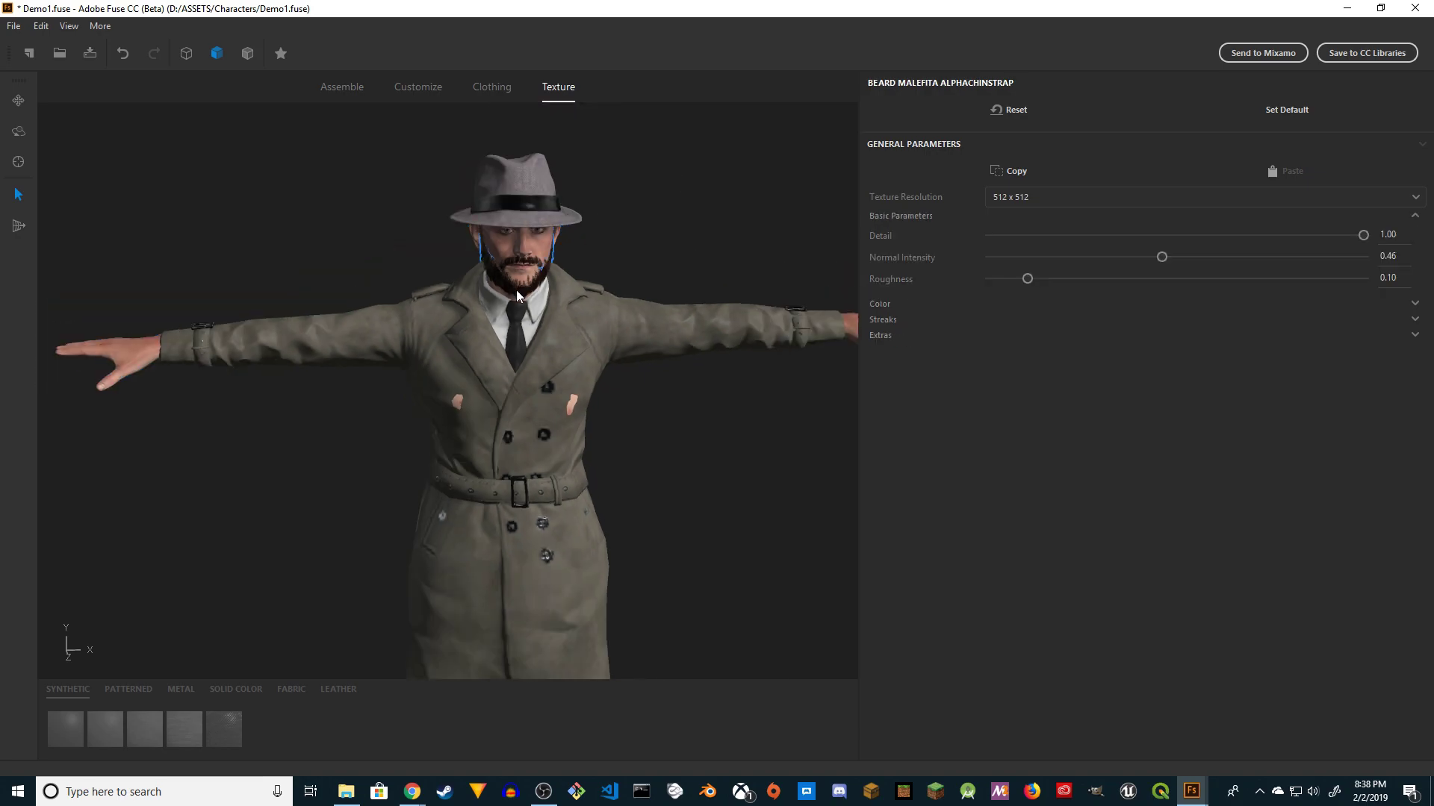
pyautogui.click(1021, 198)
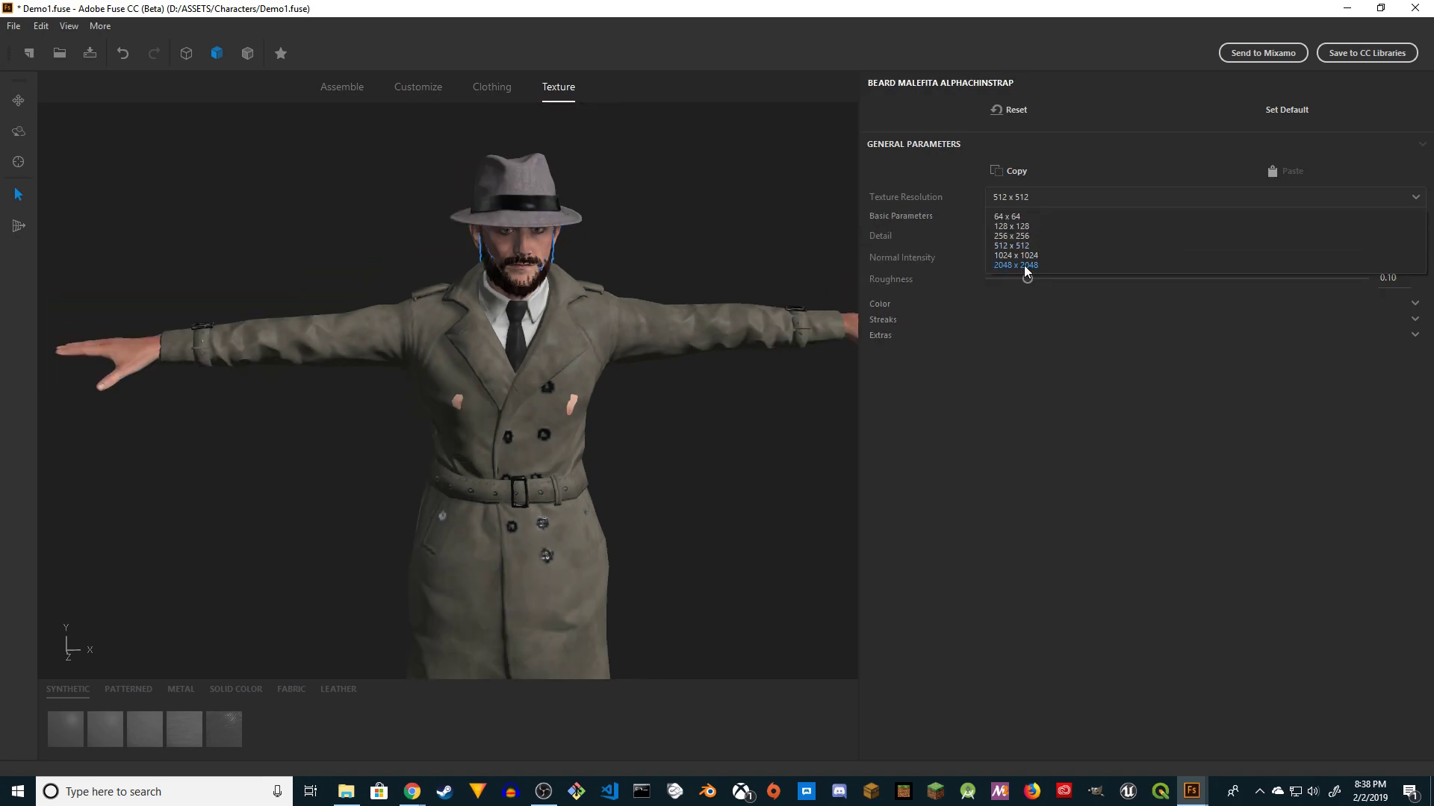
pyautogui.click(1024, 266)
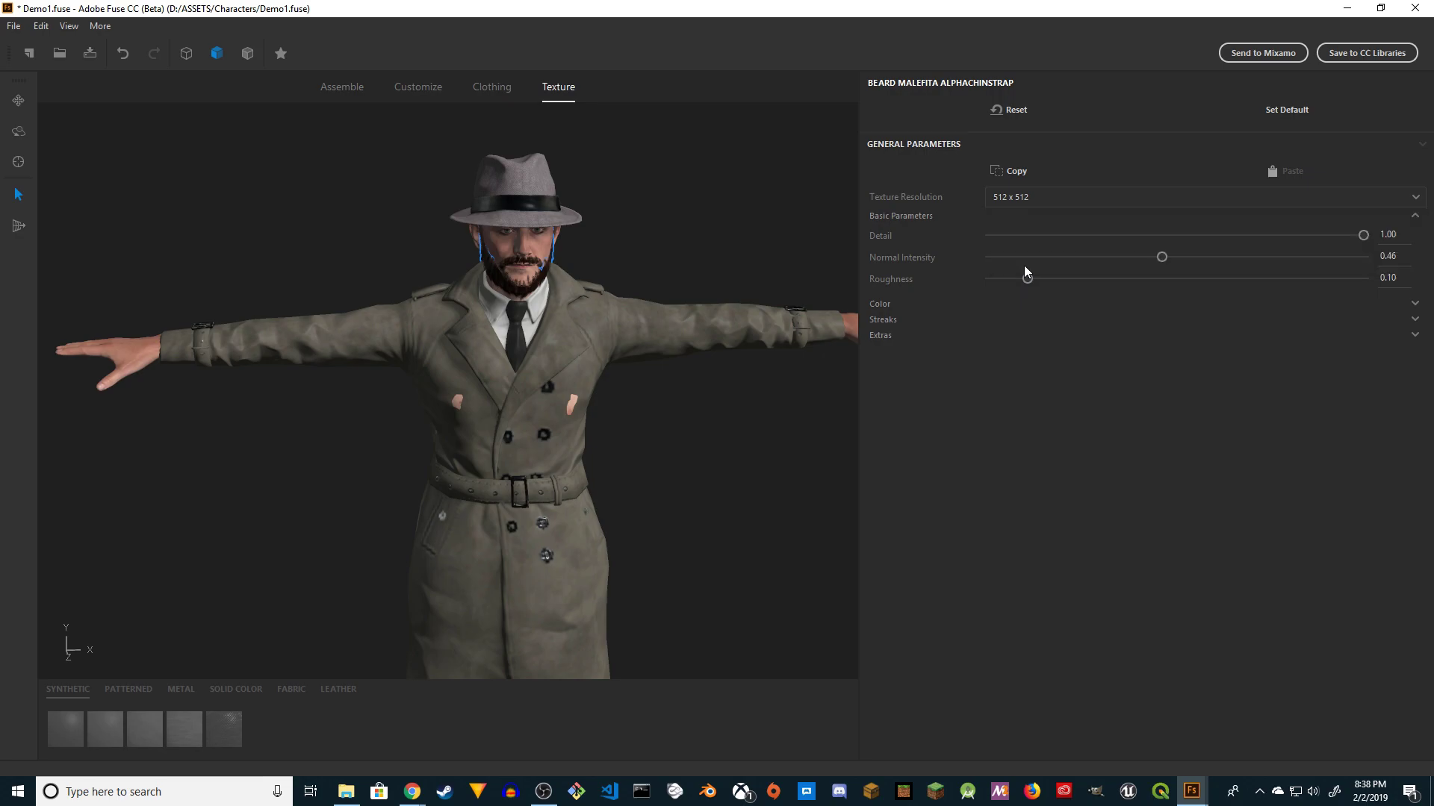
pyautogui.click(534, 262)
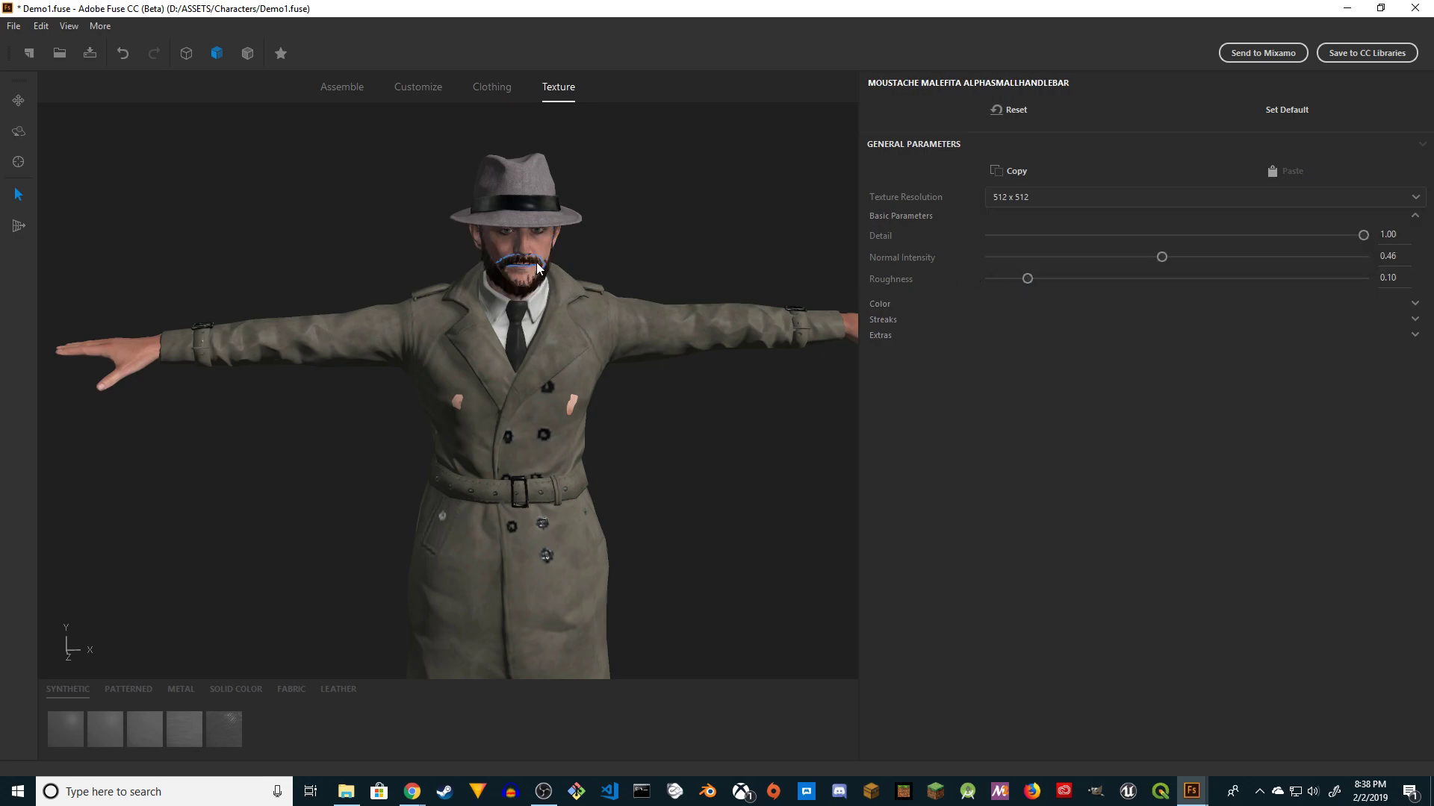
pyautogui.click(988, 199)
pyautogui.click(1017, 264)
# Raise the hair texture to 2048 x 2048, then bring up the fedora's resolution choices.
pyautogui.moveTo(673, 258); pyautogui.dragTo(853, 247)
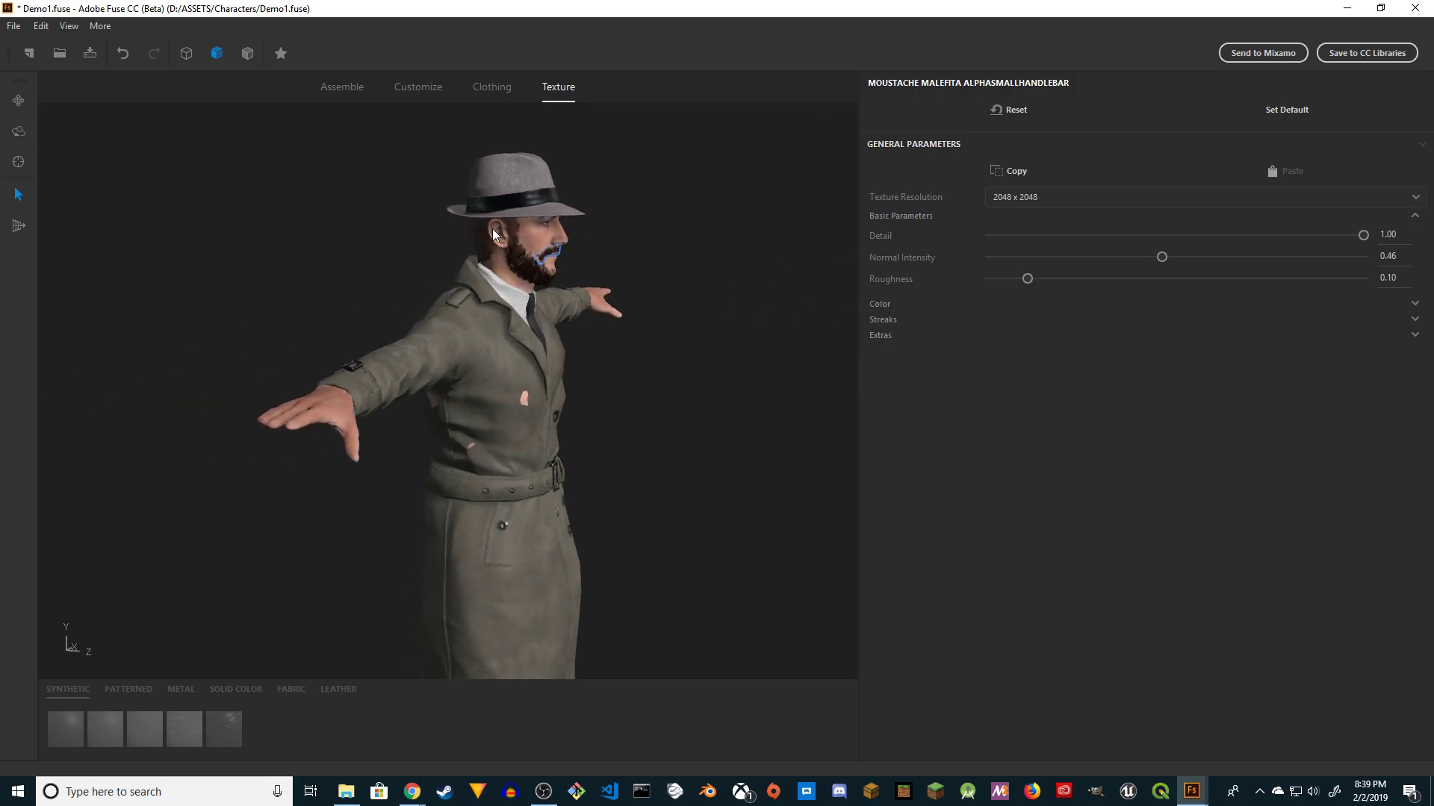
pyautogui.click(473, 224)
pyautogui.click(1047, 199)
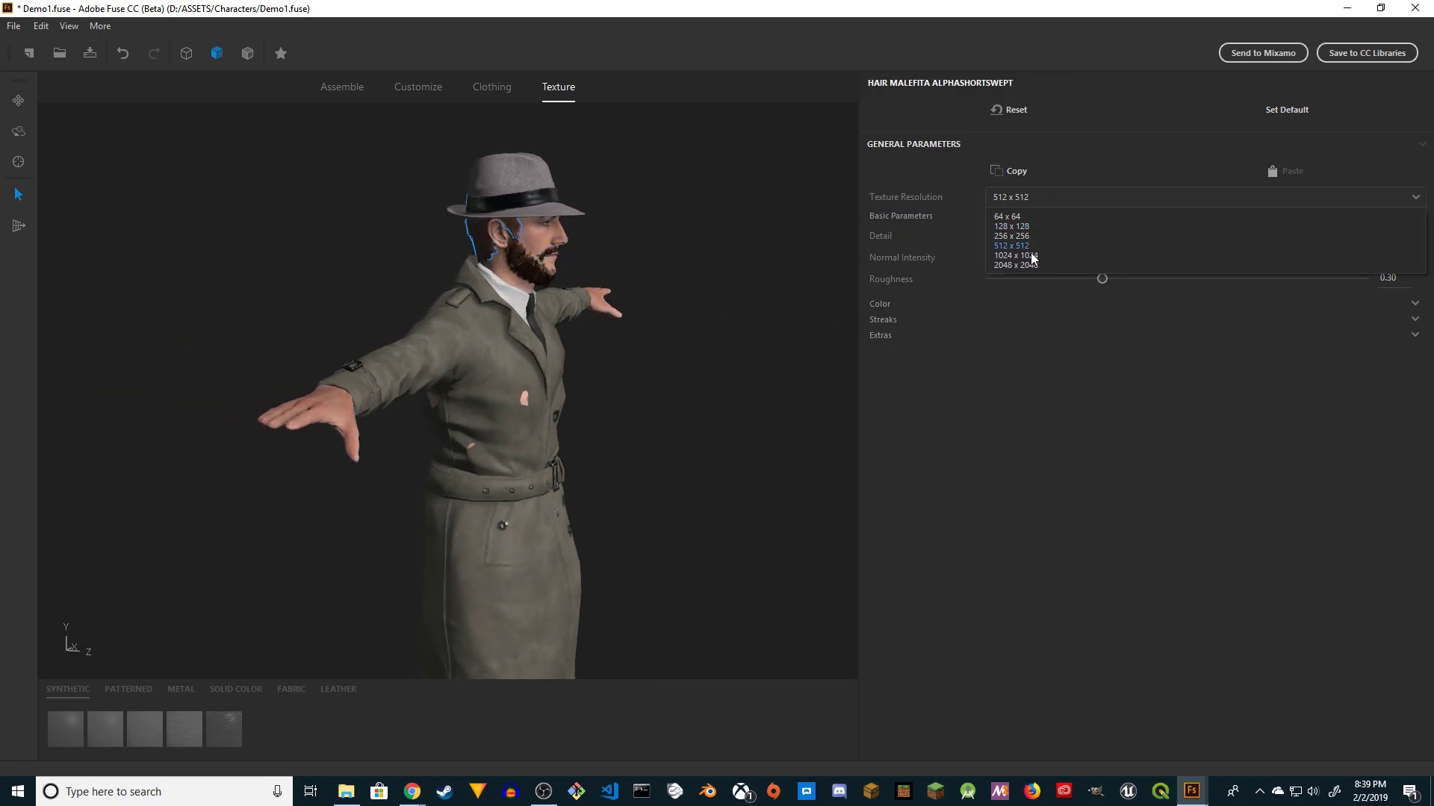
pyautogui.click(1028, 262)
pyautogui.moveTo(711, 407); pyautogui.dragTo(481, 417)
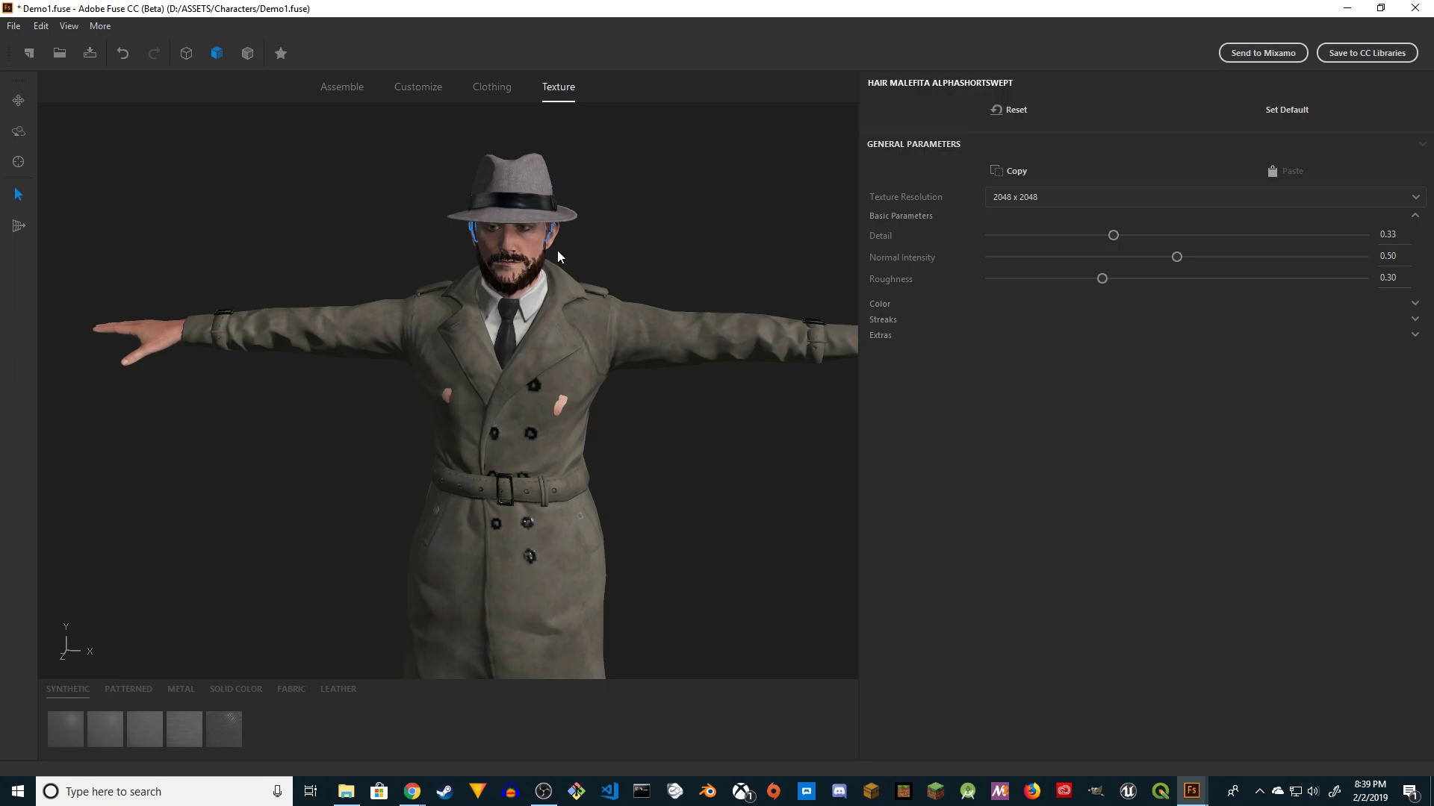
pyautogui.click(526, 199)
pyautogui.click(1047, 195)
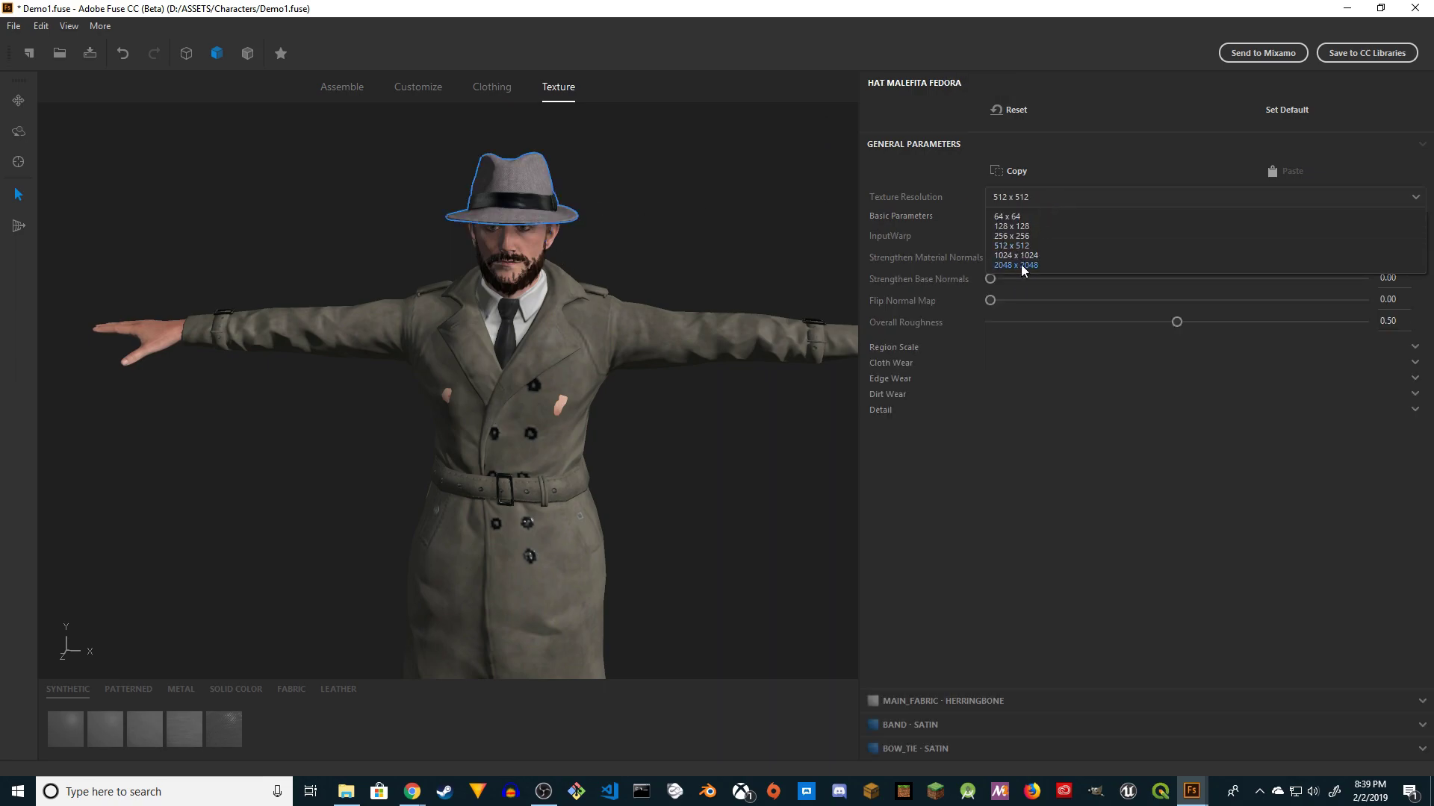
pyautogui.click(15, 27)
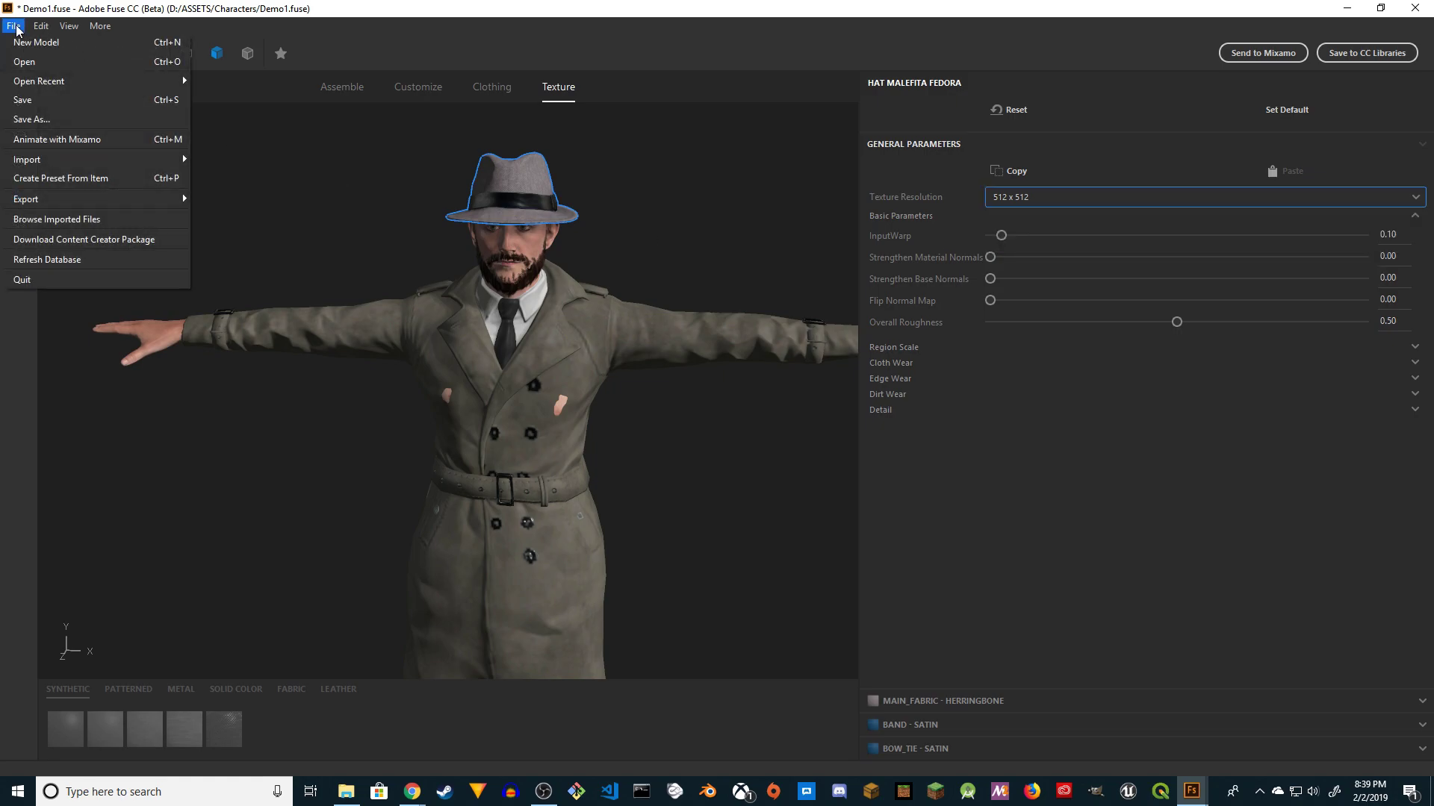
pyautogui.moveTo(41, 27)
pyautogui.click(50, 199)
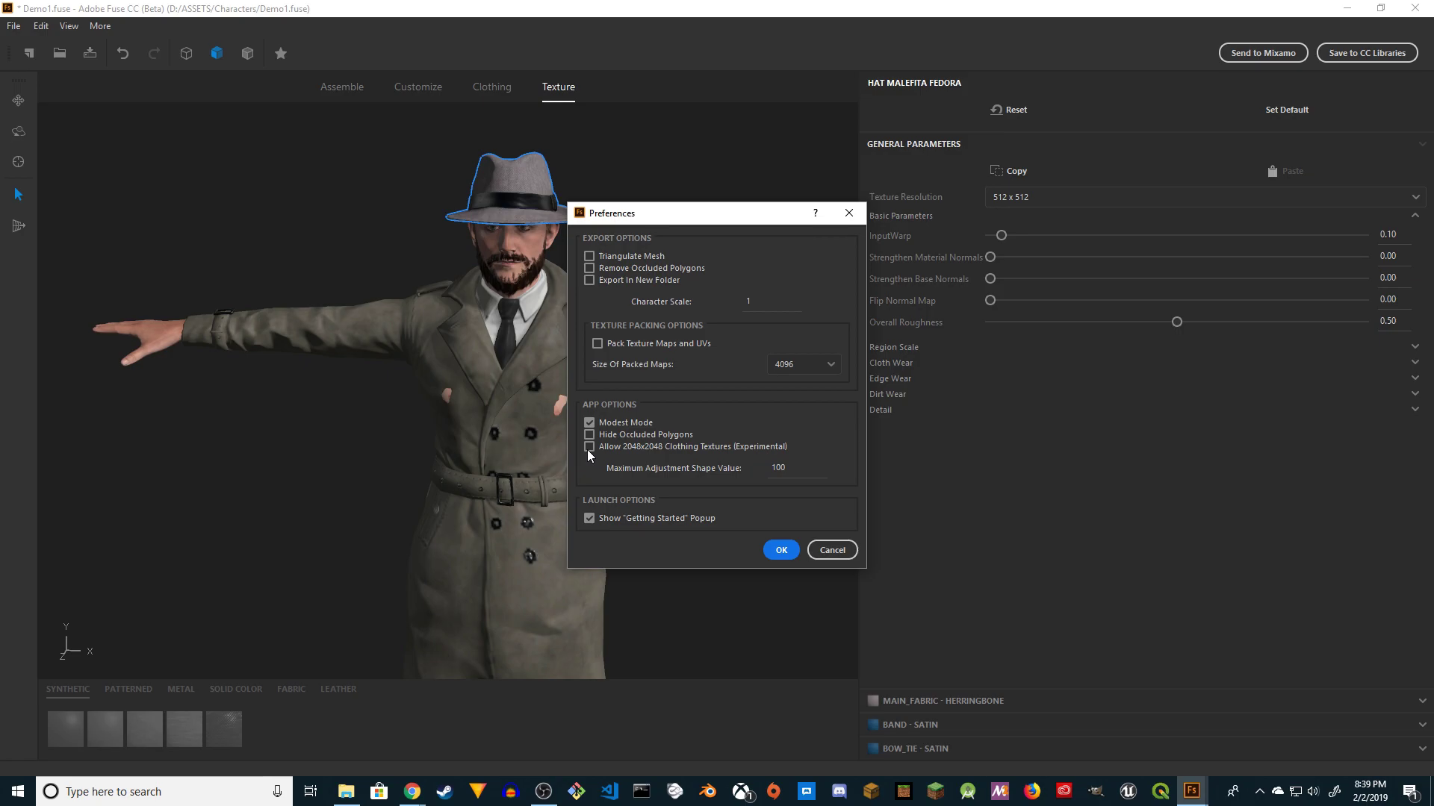
pyautogui.click(781, 550)
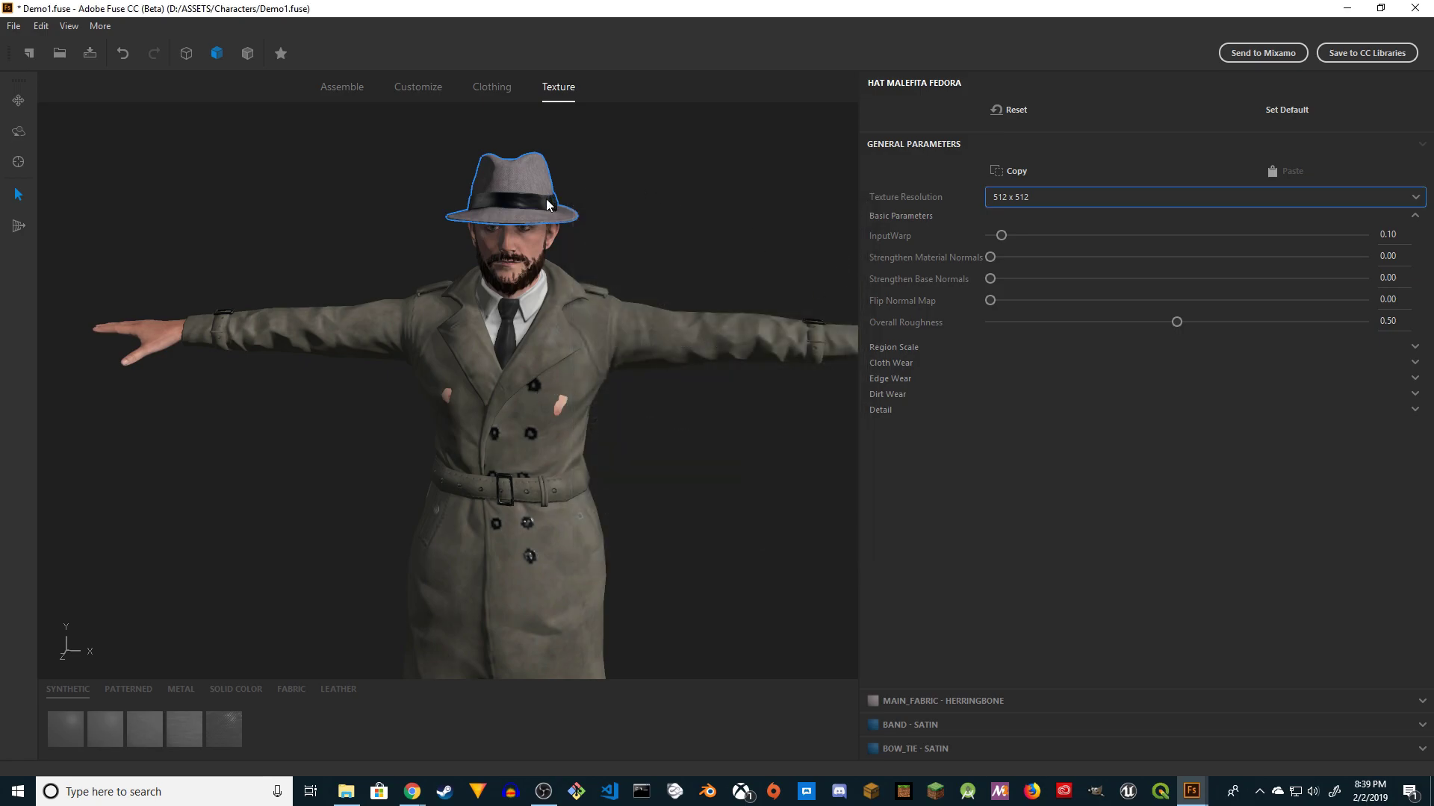
# Set the fedora and trench coat texture resolutions to 1024 x 1024.
pyautogui.click(574, 359)
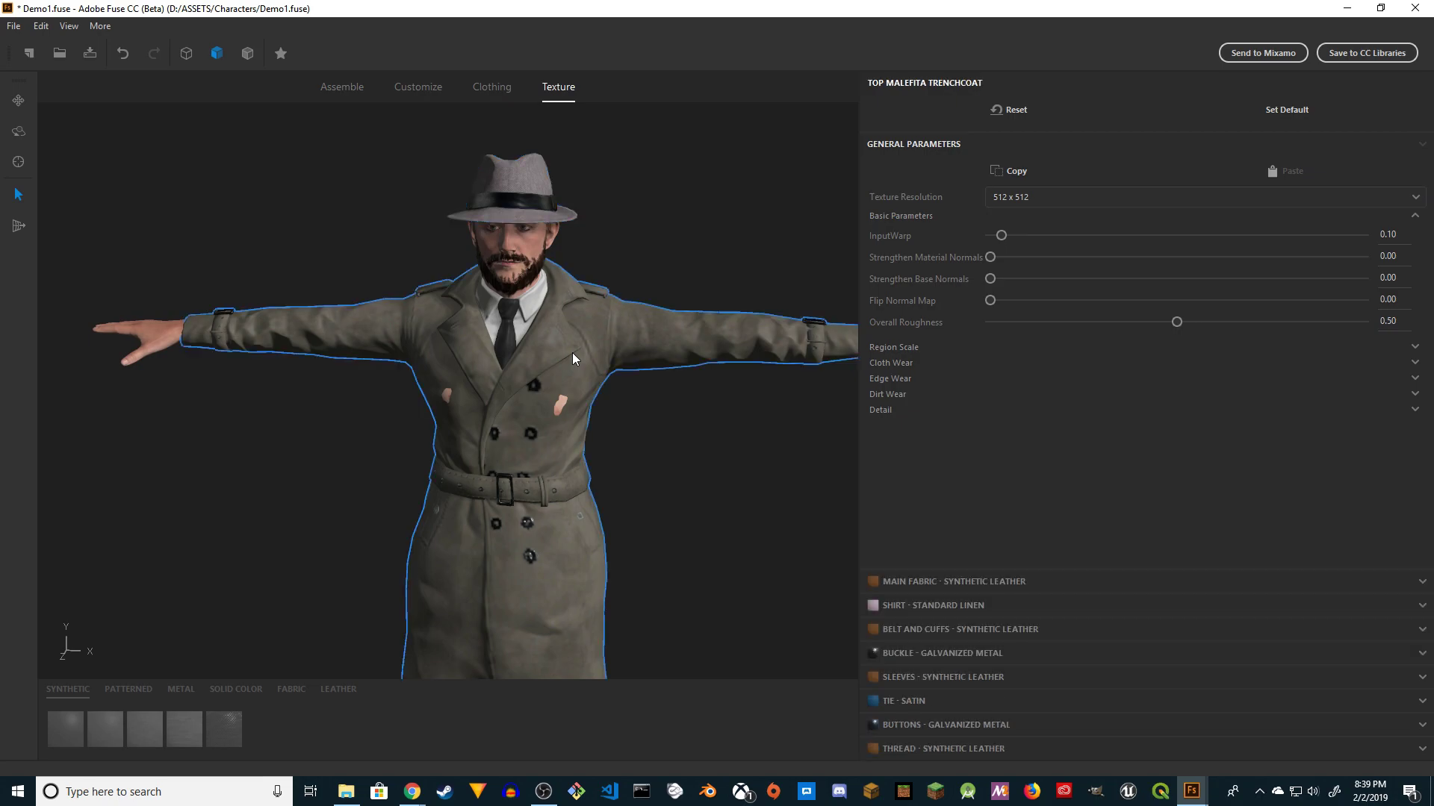
pyautogui.click(533, 186)
pyautogui.click(986, 200)
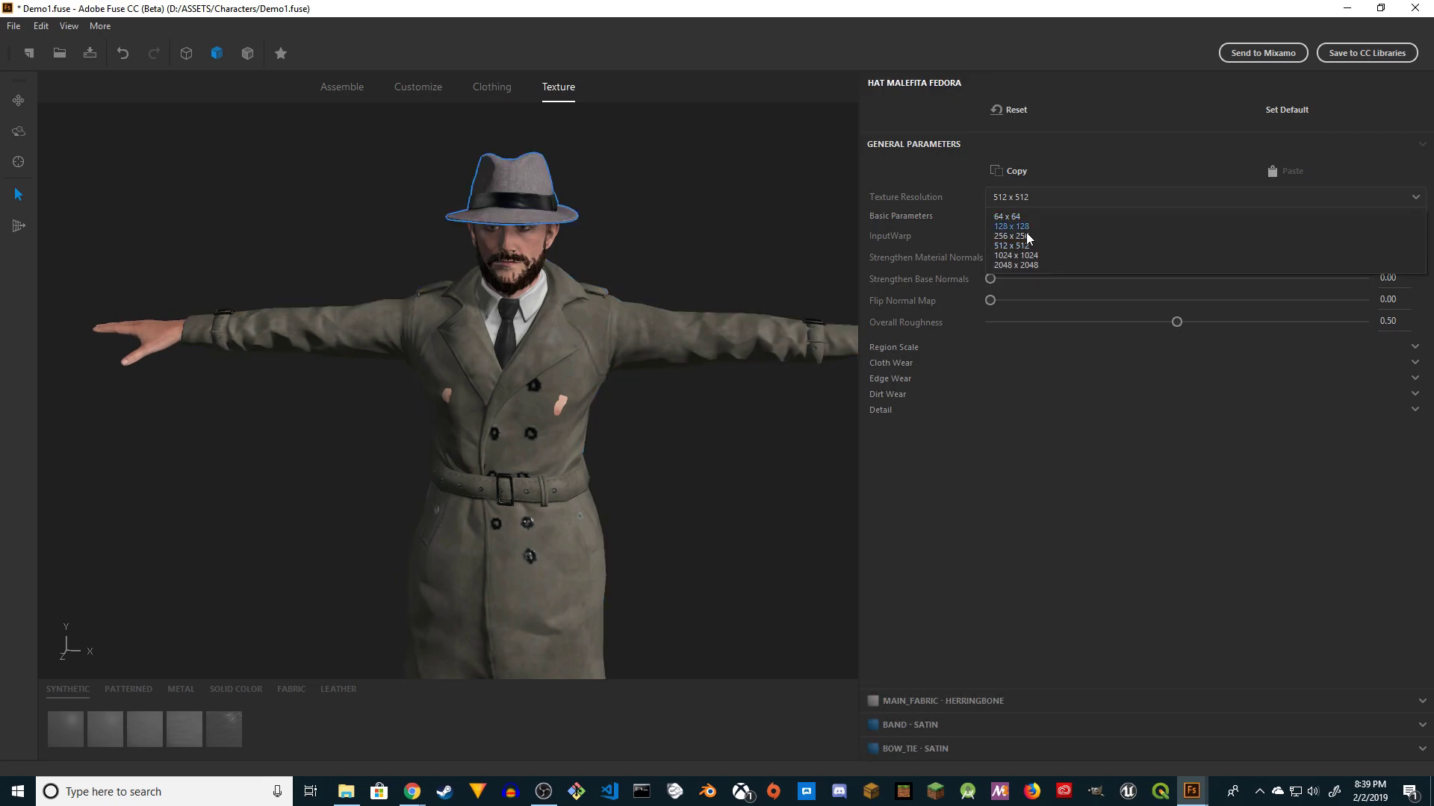
pyautogui.click(1026, 257)
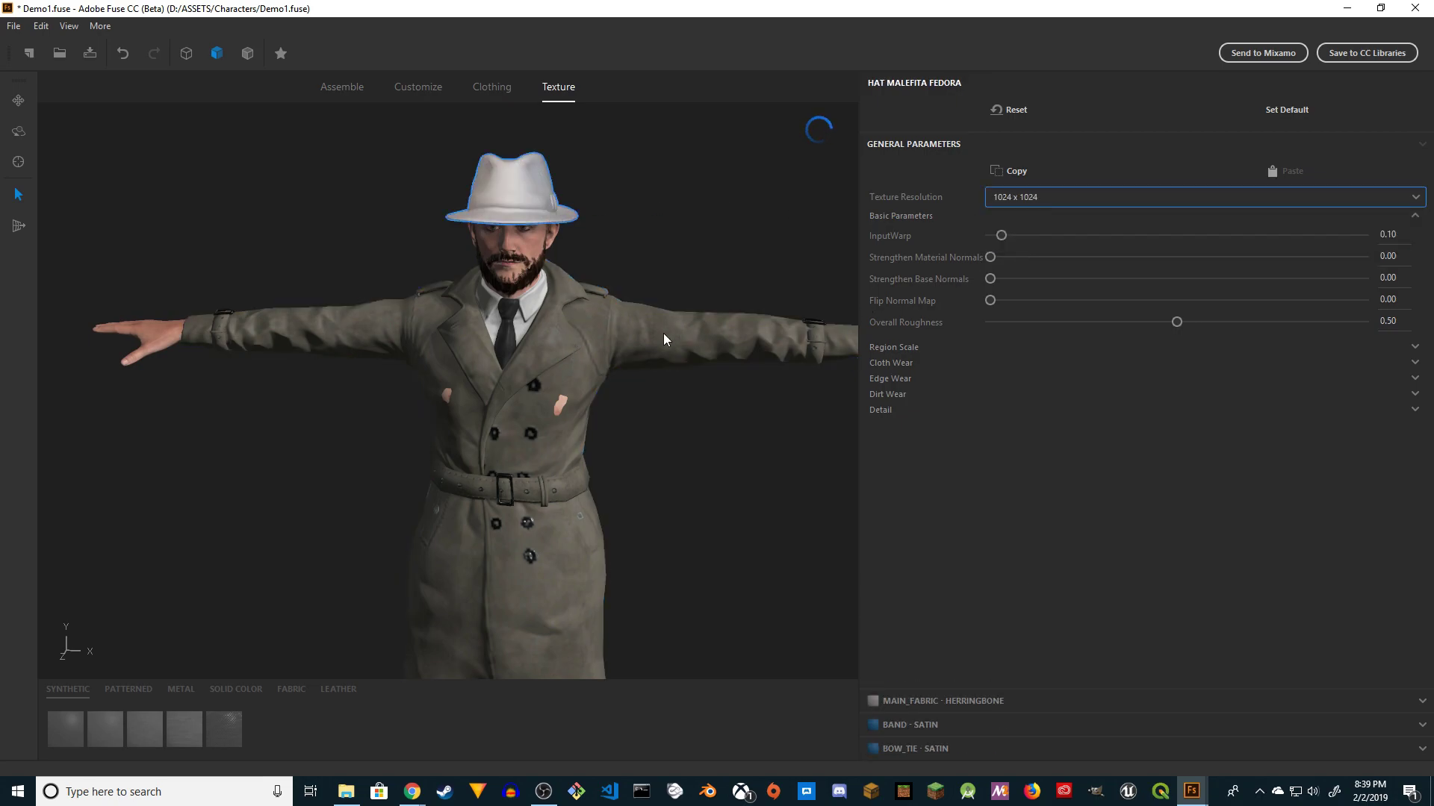
pyautogui.click(590, 347)
pyautogui.click(993, 197)
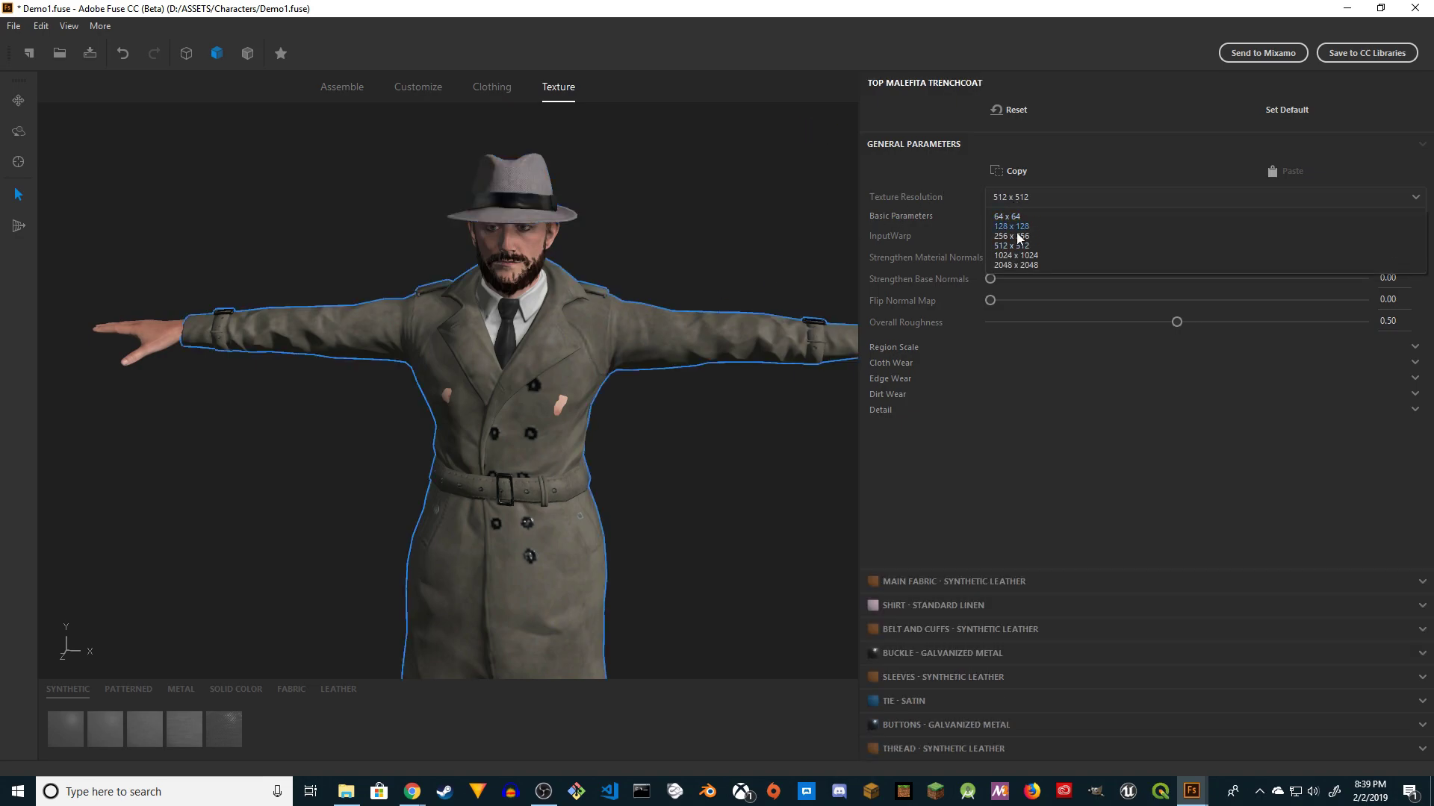
pyautogui.click(1026, 256)
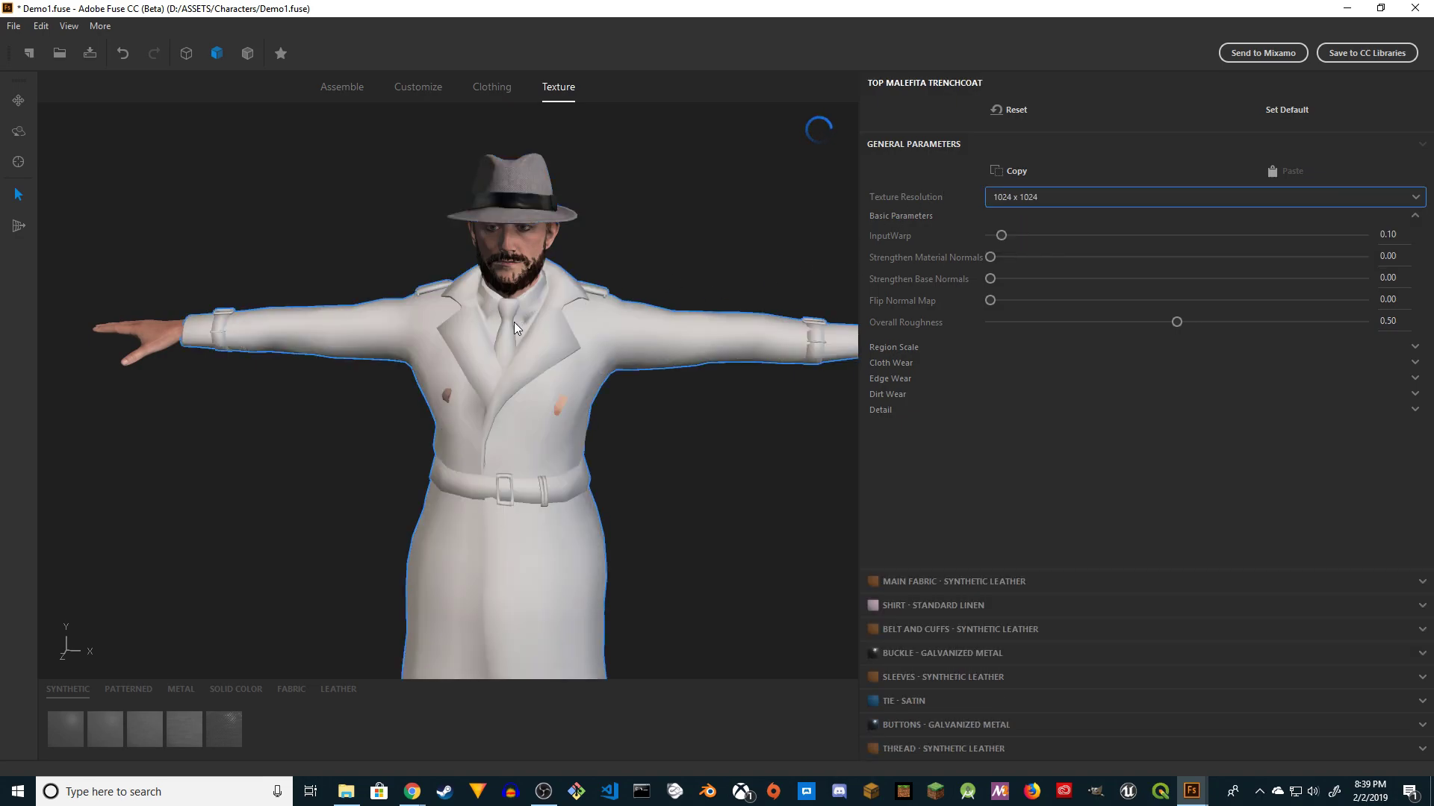
# Set the dress pants and boots textures to 1024 x 1024, then reselect the fedora.
pyautogui.scroll(-5, 512, 429)
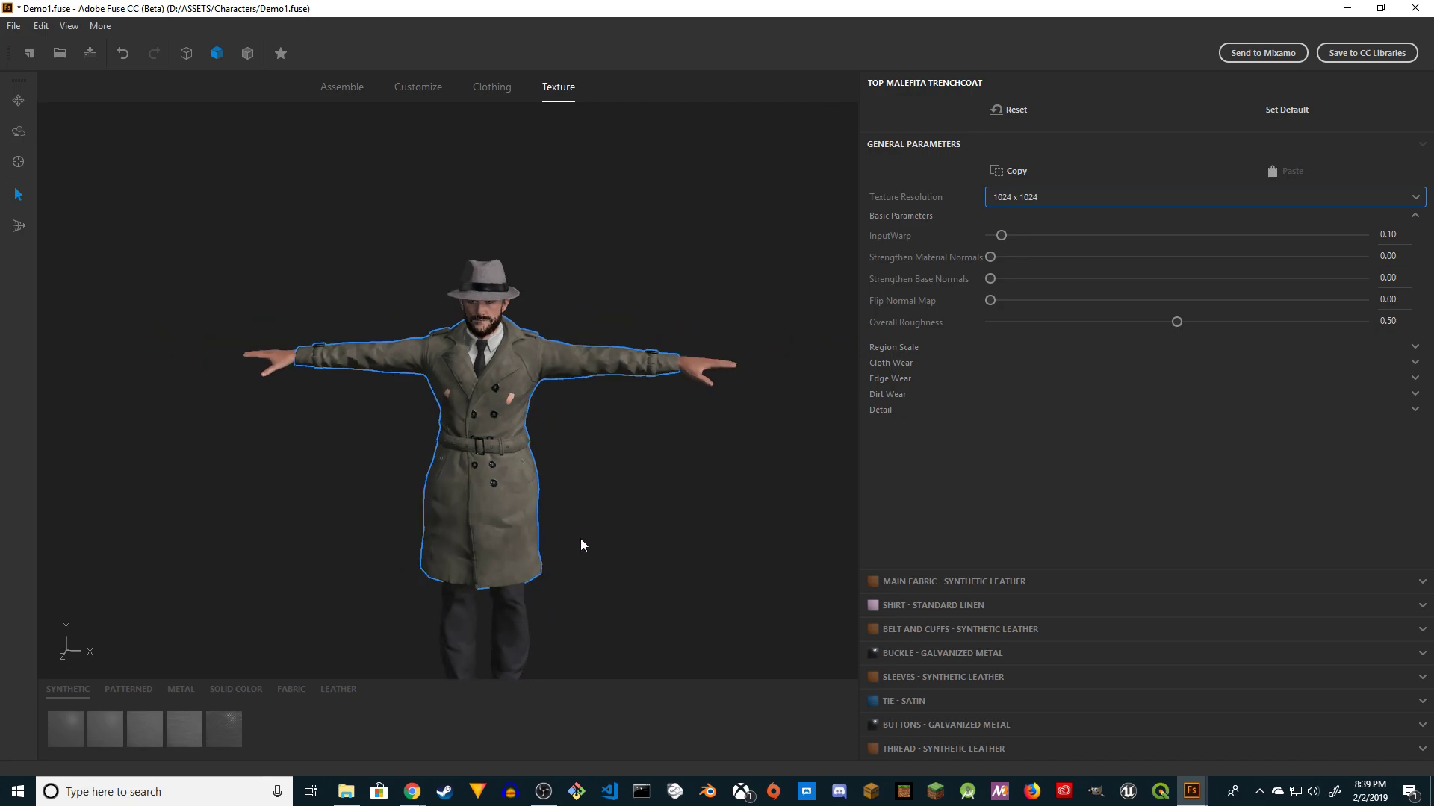
pyautogui.click(485, 590)
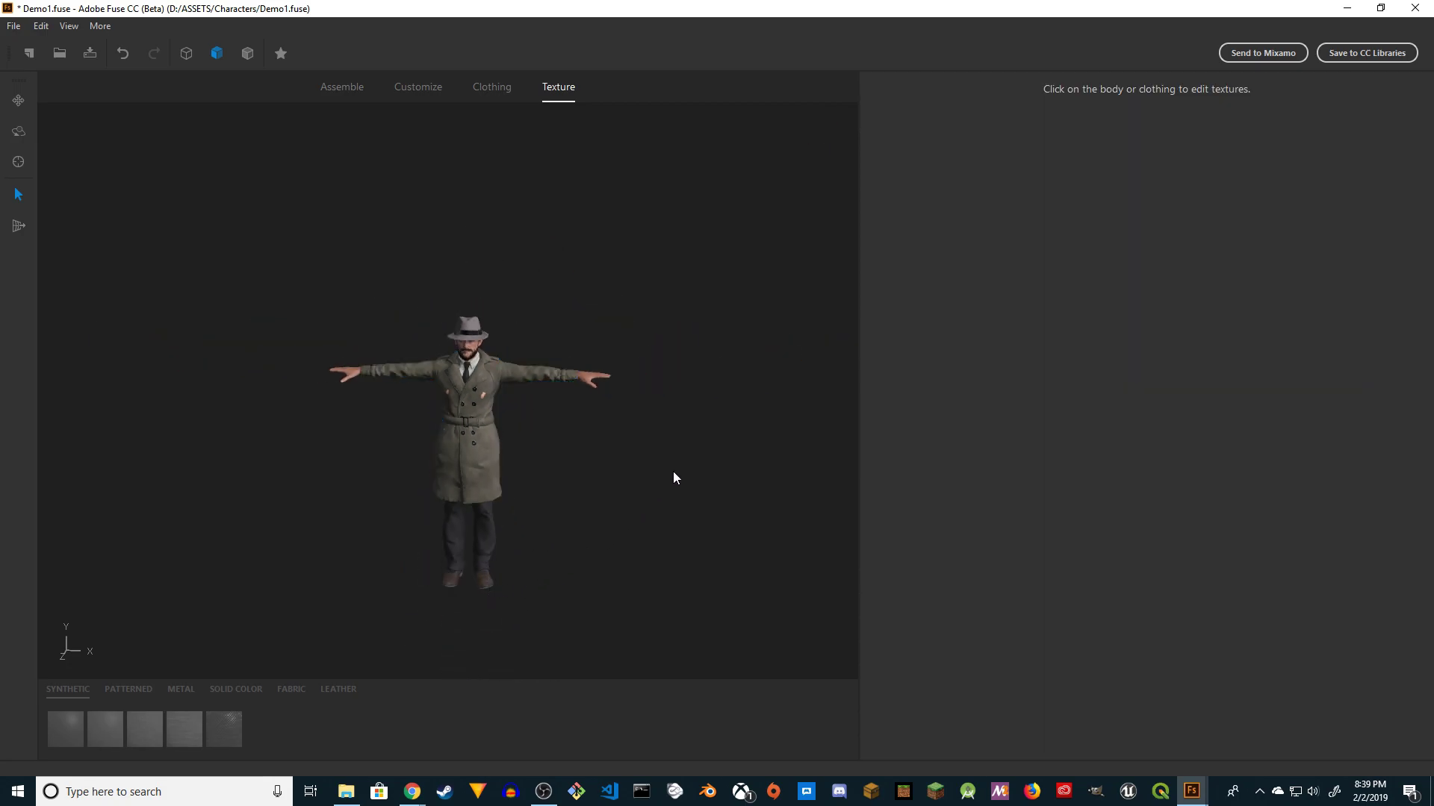
pyautogui.click(481, 529)
pyautogui.click(1038, 199)
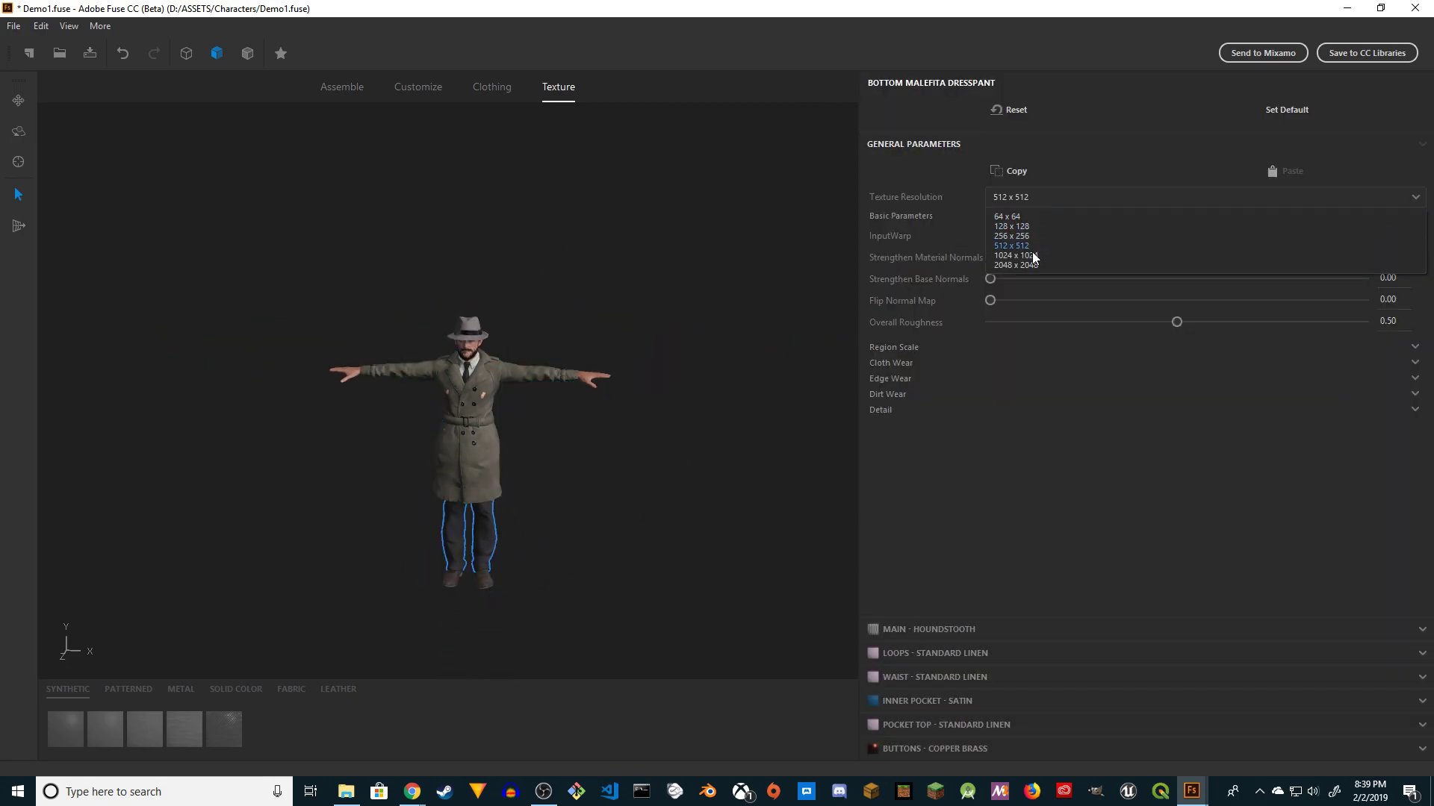
pyautogui.click(1034, 260)
pyautogui.click(484, 582)
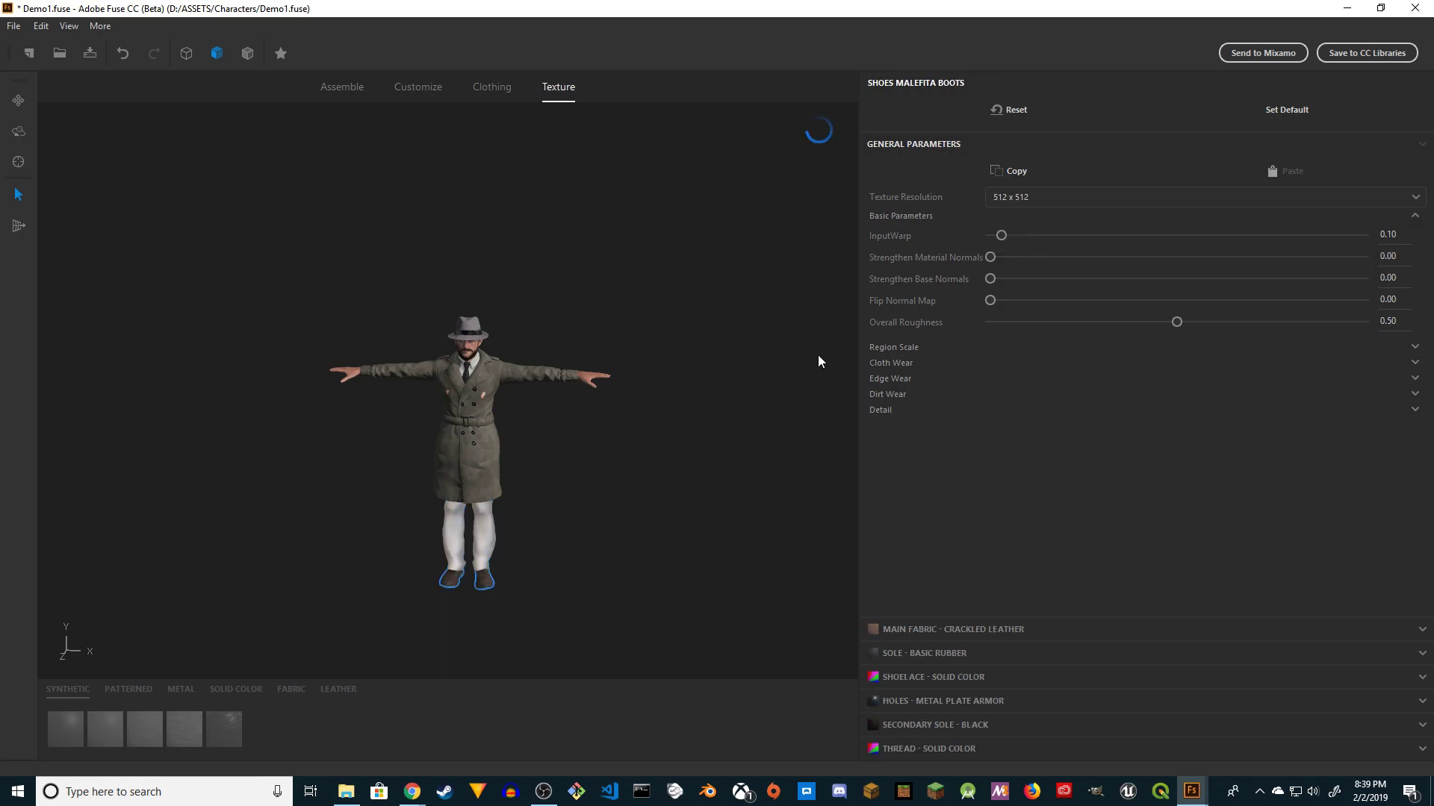
pyautogui.click(1008, 198)
pyautogui.click(1034, 256)
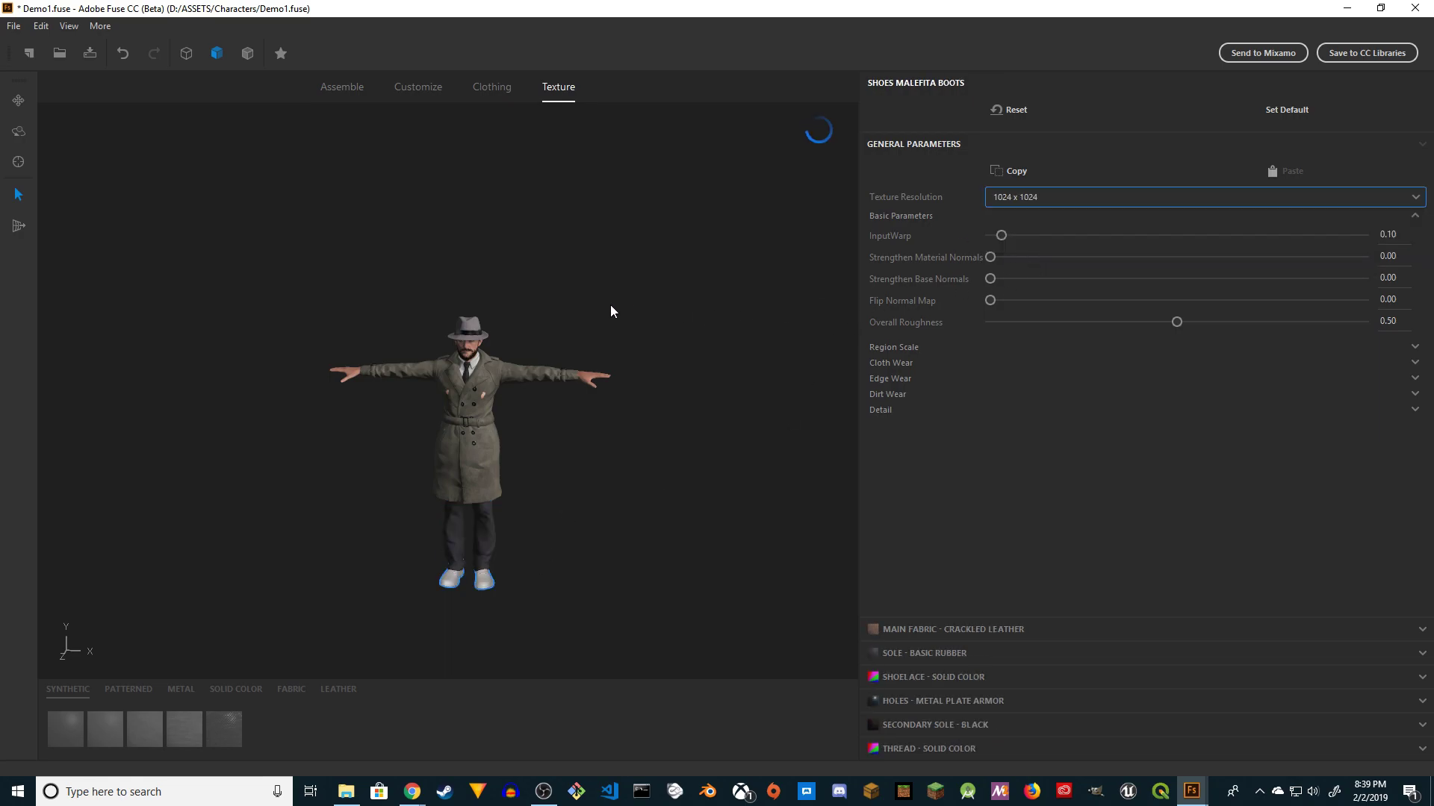
pyautogui.click(481, 325)
pyautogui.scroll(5, 521, 317)
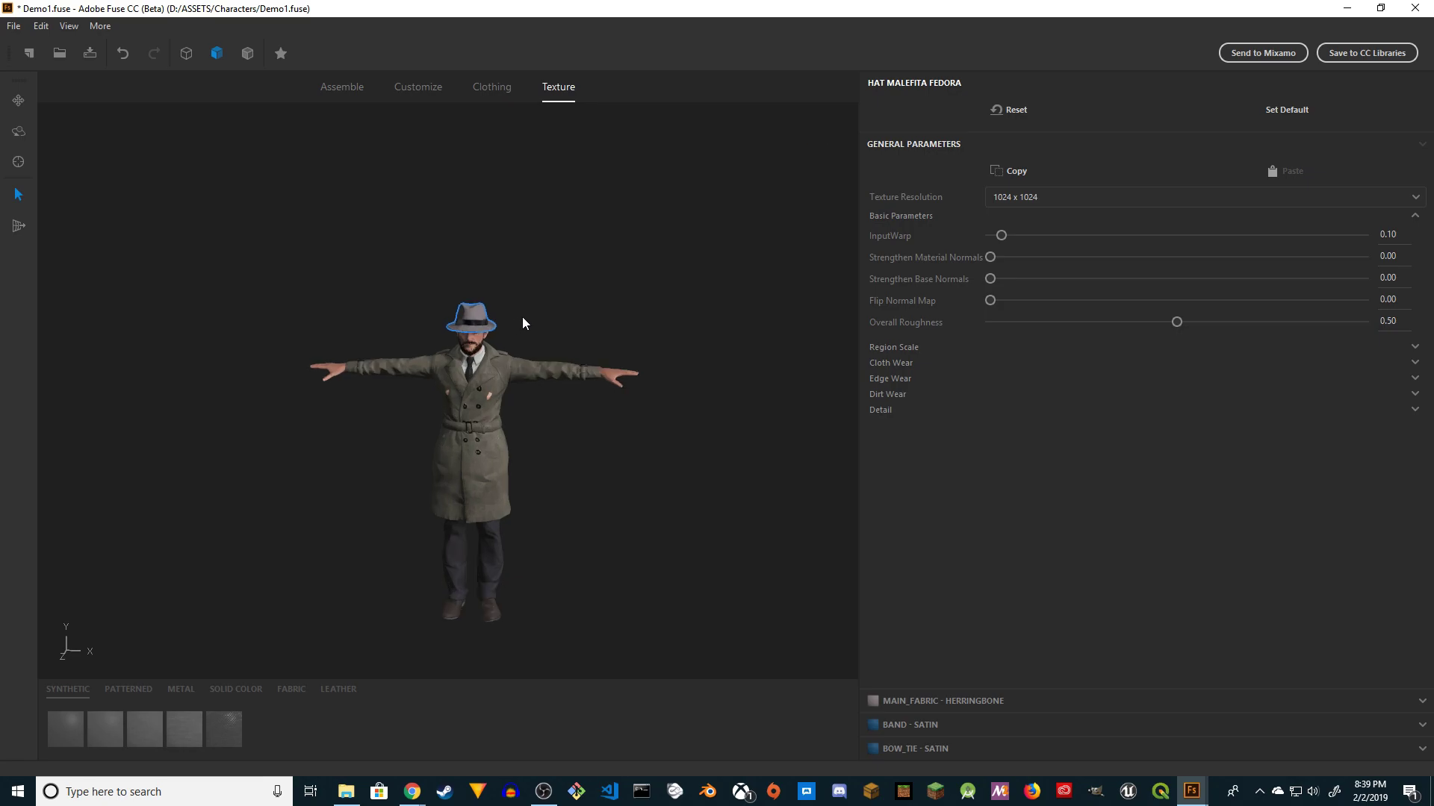
# Save the character to Demo1.fuse from the File menu and orbit to inspect it.
pyautogui.click(14, 25)
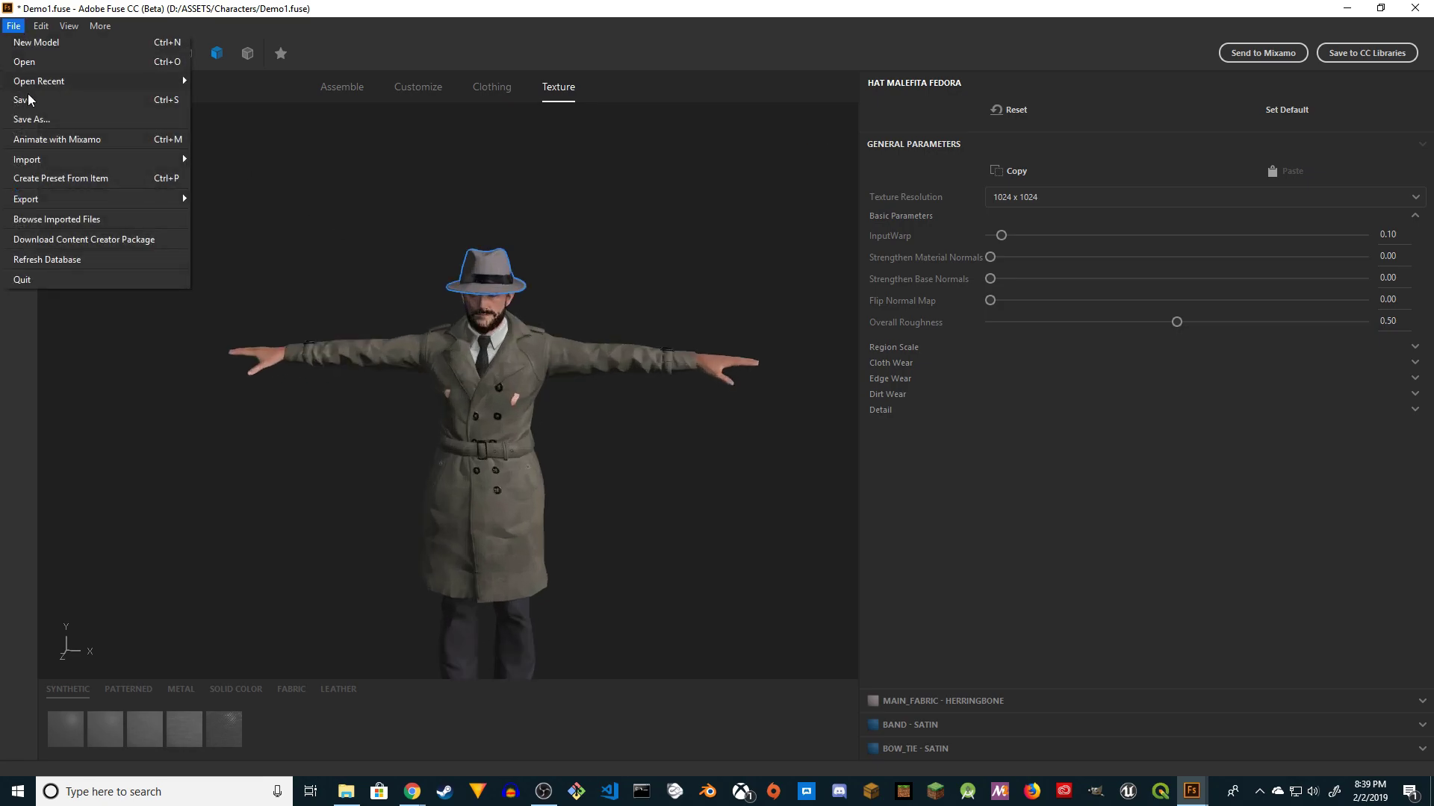
pyautogui.click(40, 101)
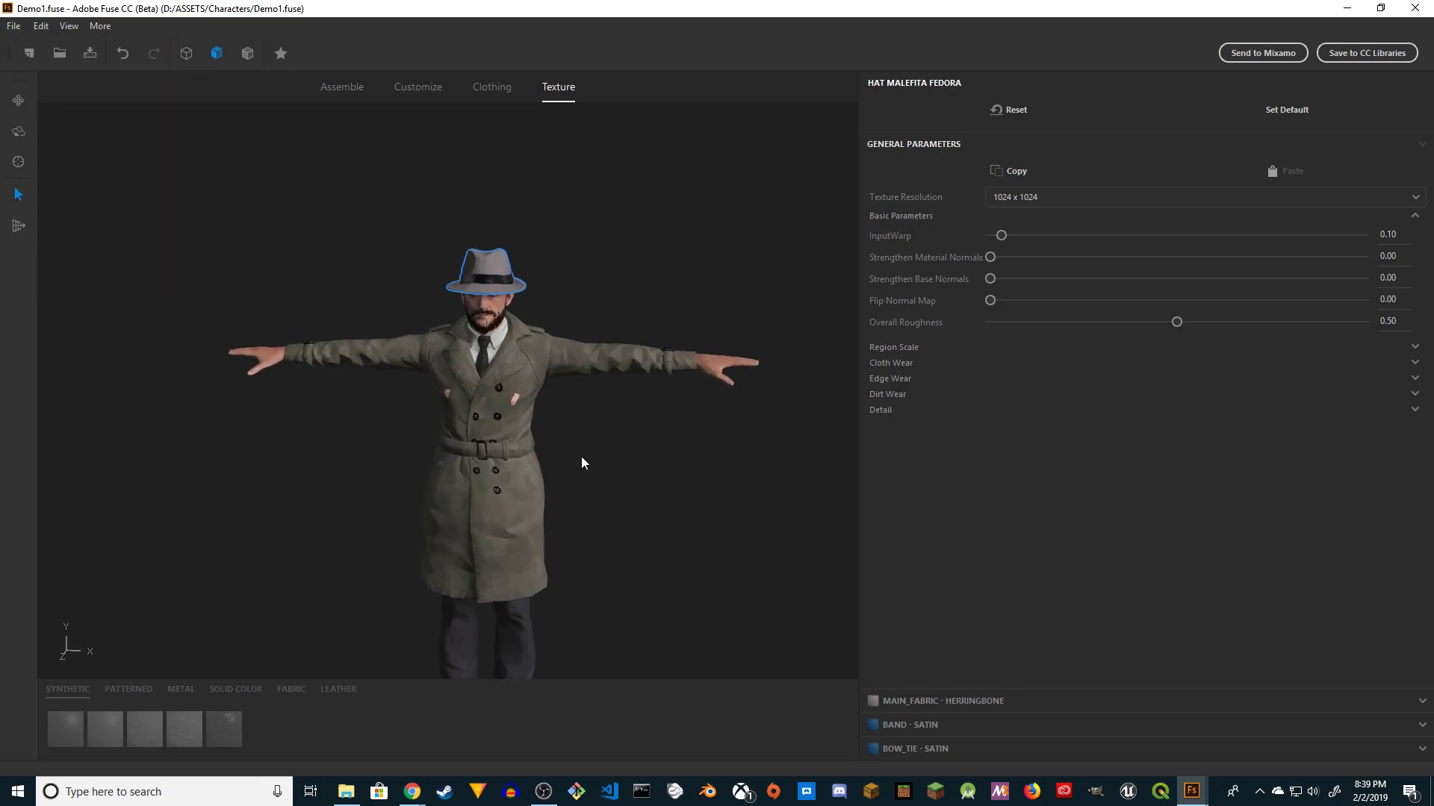
pyautogui.moveTo(605, 451); pyautogui.dragTo(655, 424)
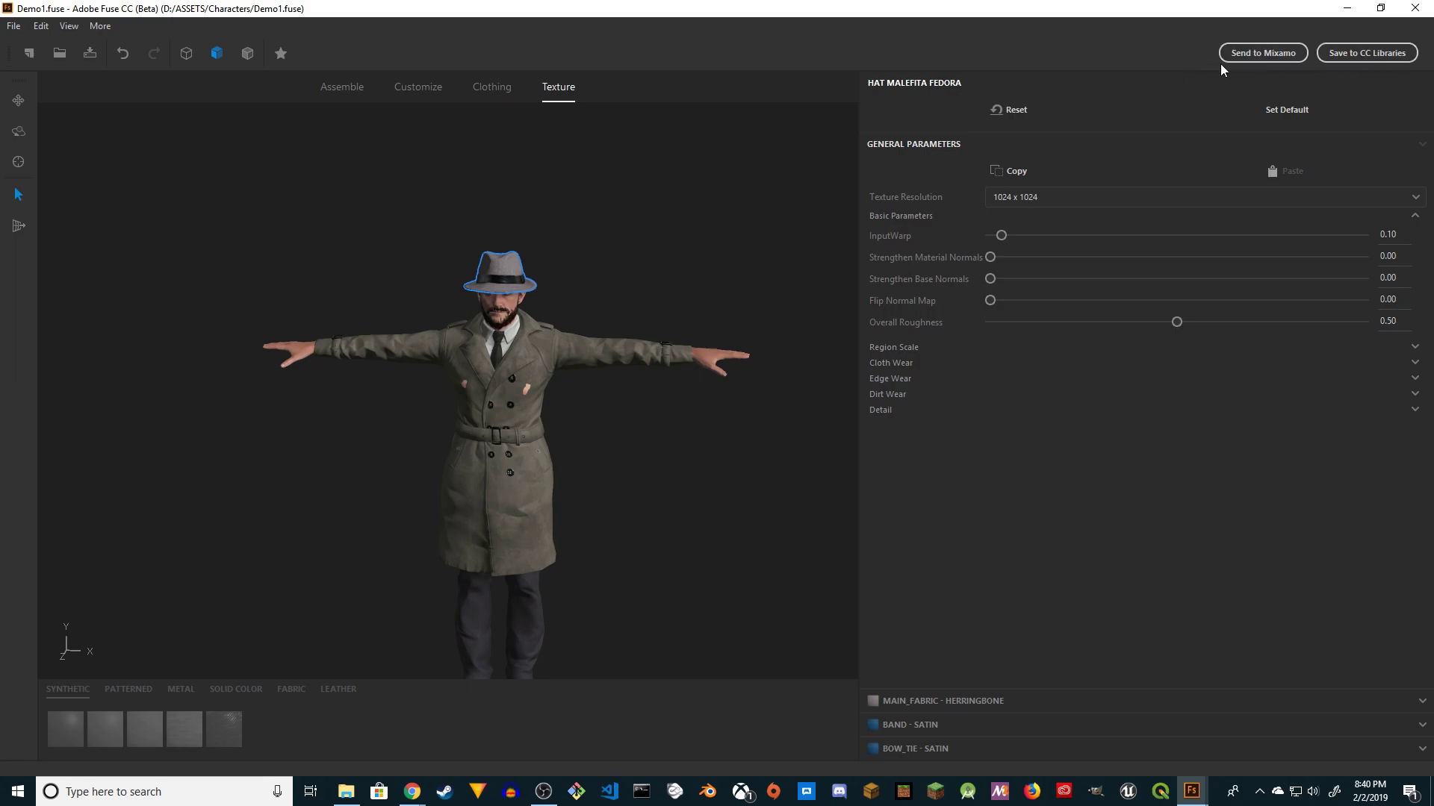
# Send the character to Mixamo and upload it under the name Demo1.
pyautogui.click(1246, 54)
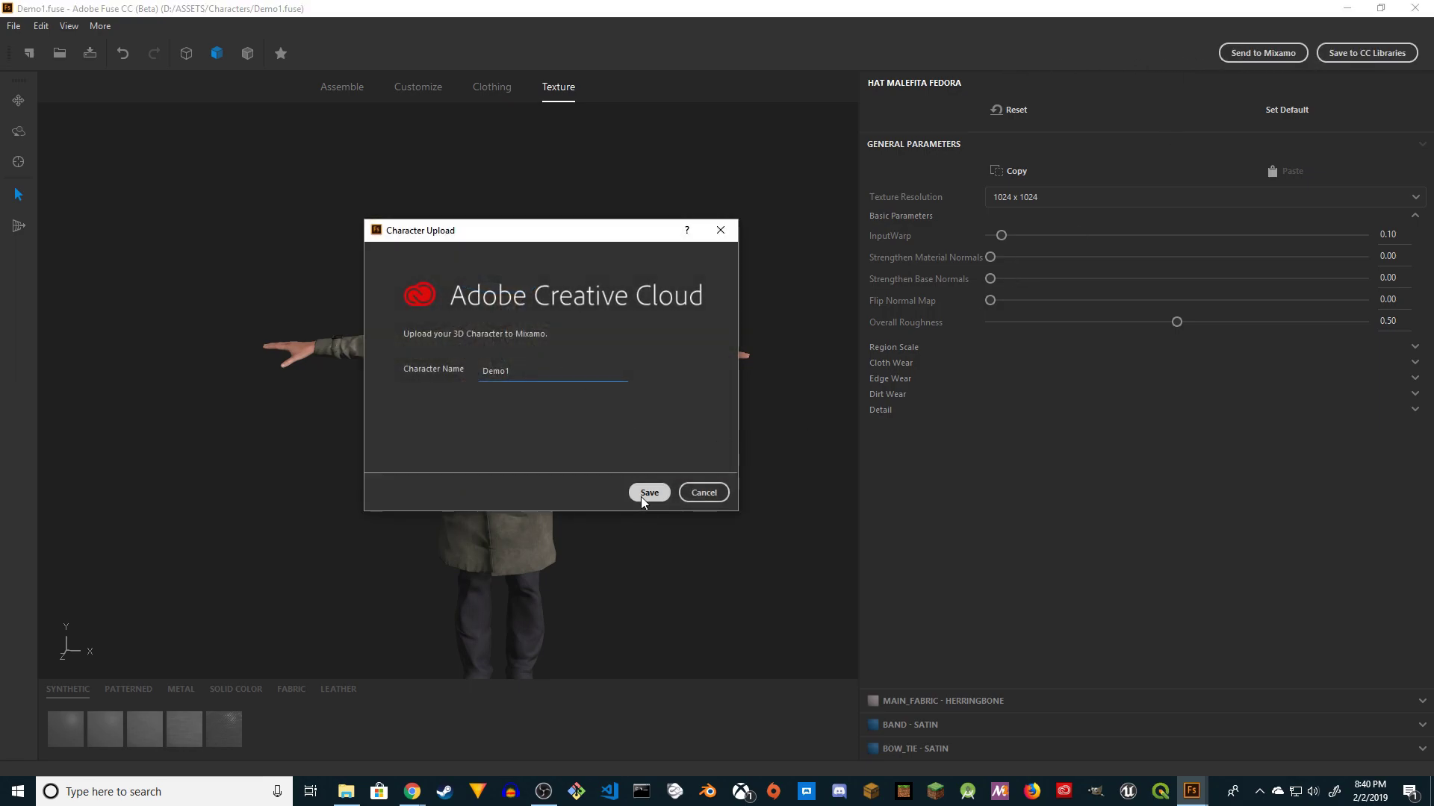
pyautogui.click(651, 497)
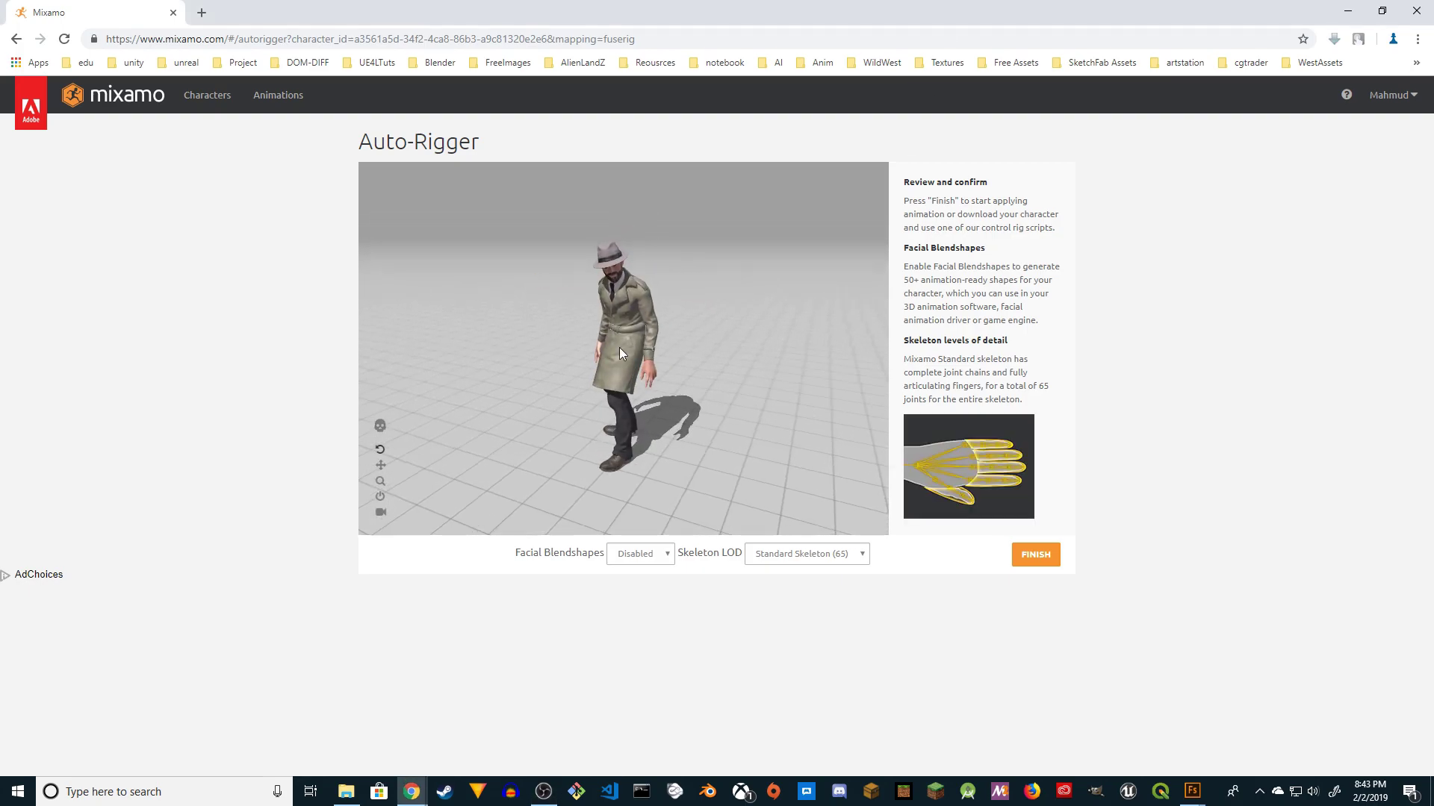
# Set Facial Blendshapes to Enabled and update the rig in the Auto-Rigger.
pyautogui.moveTo(620, 348); pyautogui.dragTo(702, 418)
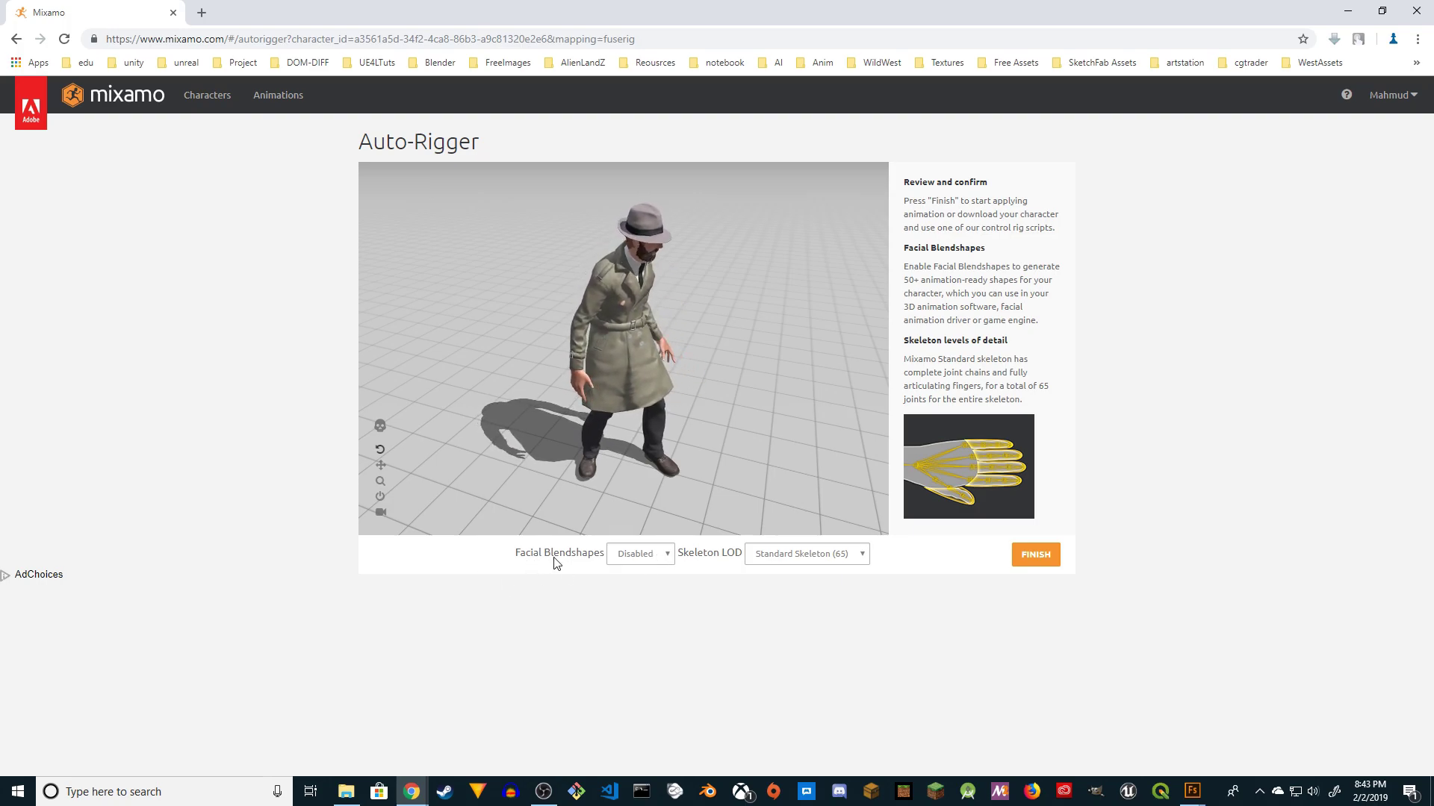
pyautogui.click(640, 555)
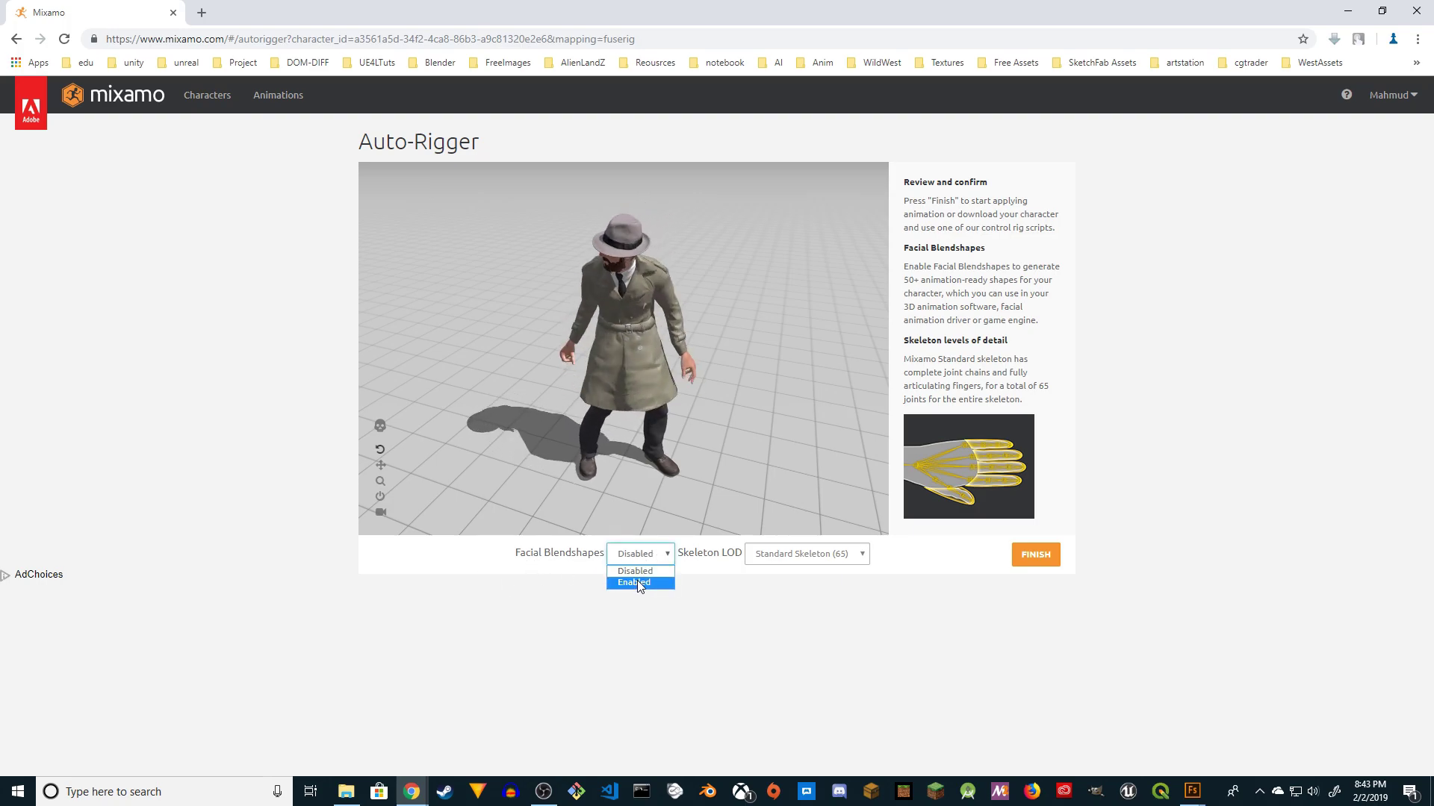
pyautogui.click(638, 582)
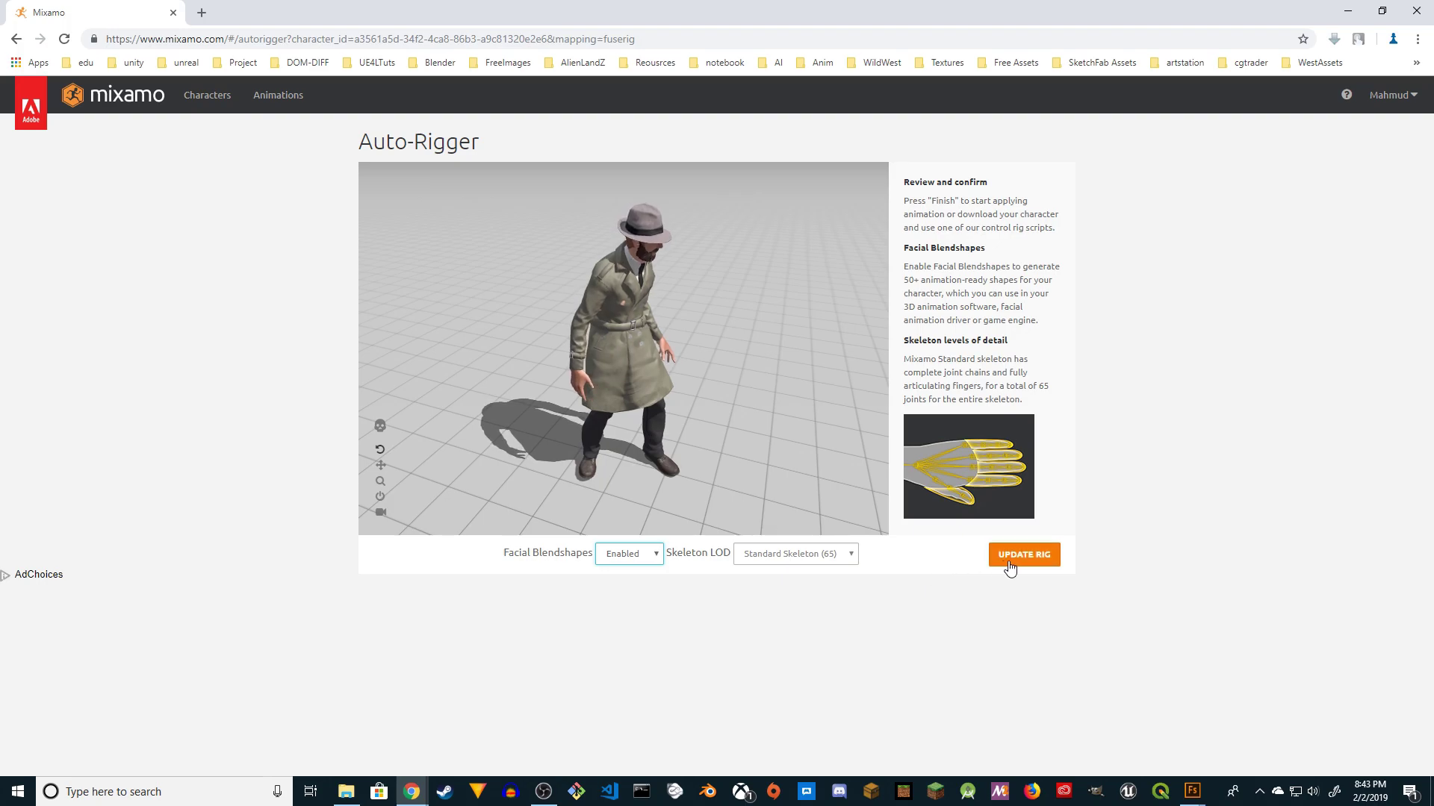
pyautogui.click(1044, 560)
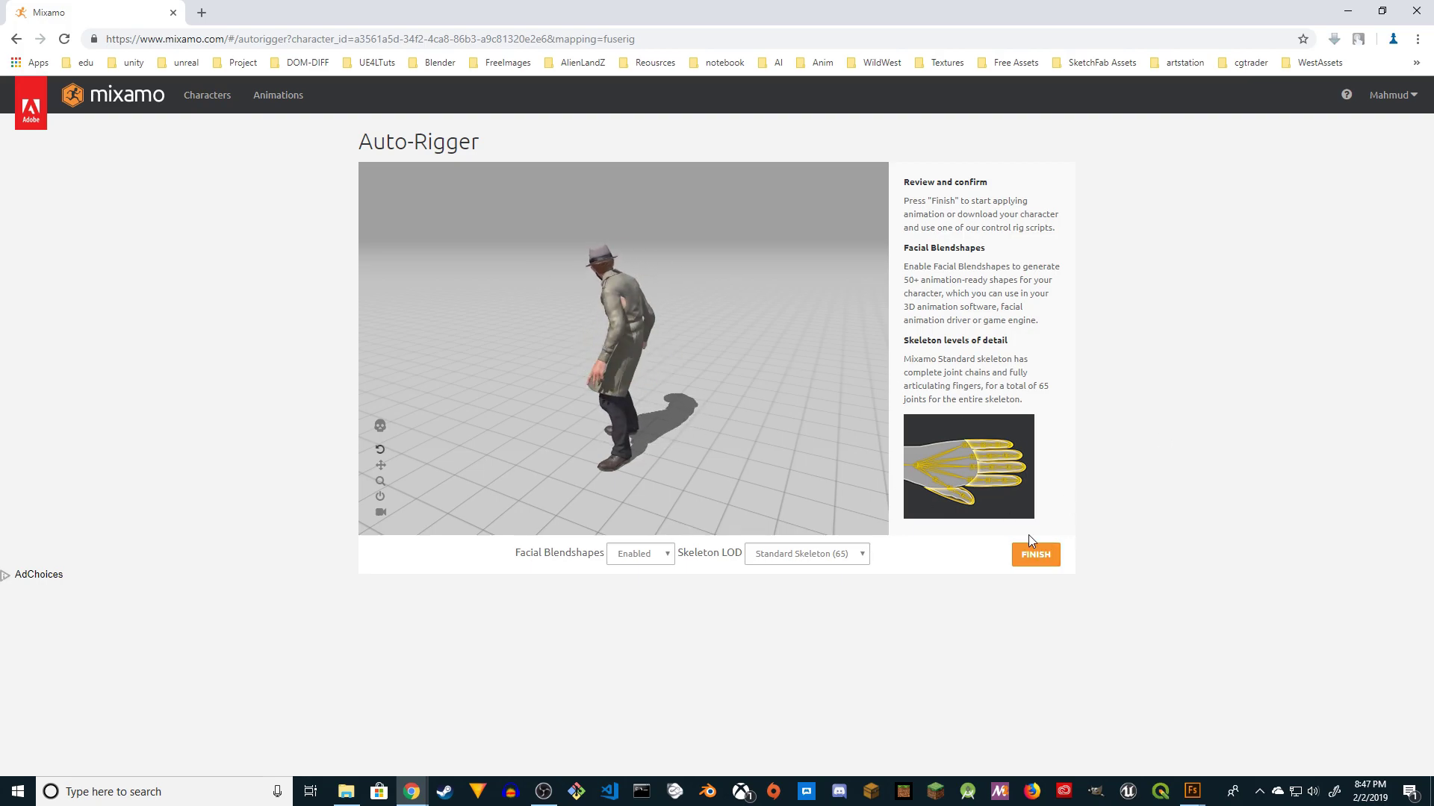
# Finish rigging, use the new character, and download Demo1.fbx as FBX in T-pose.
pyautogui.click(1038, 556)
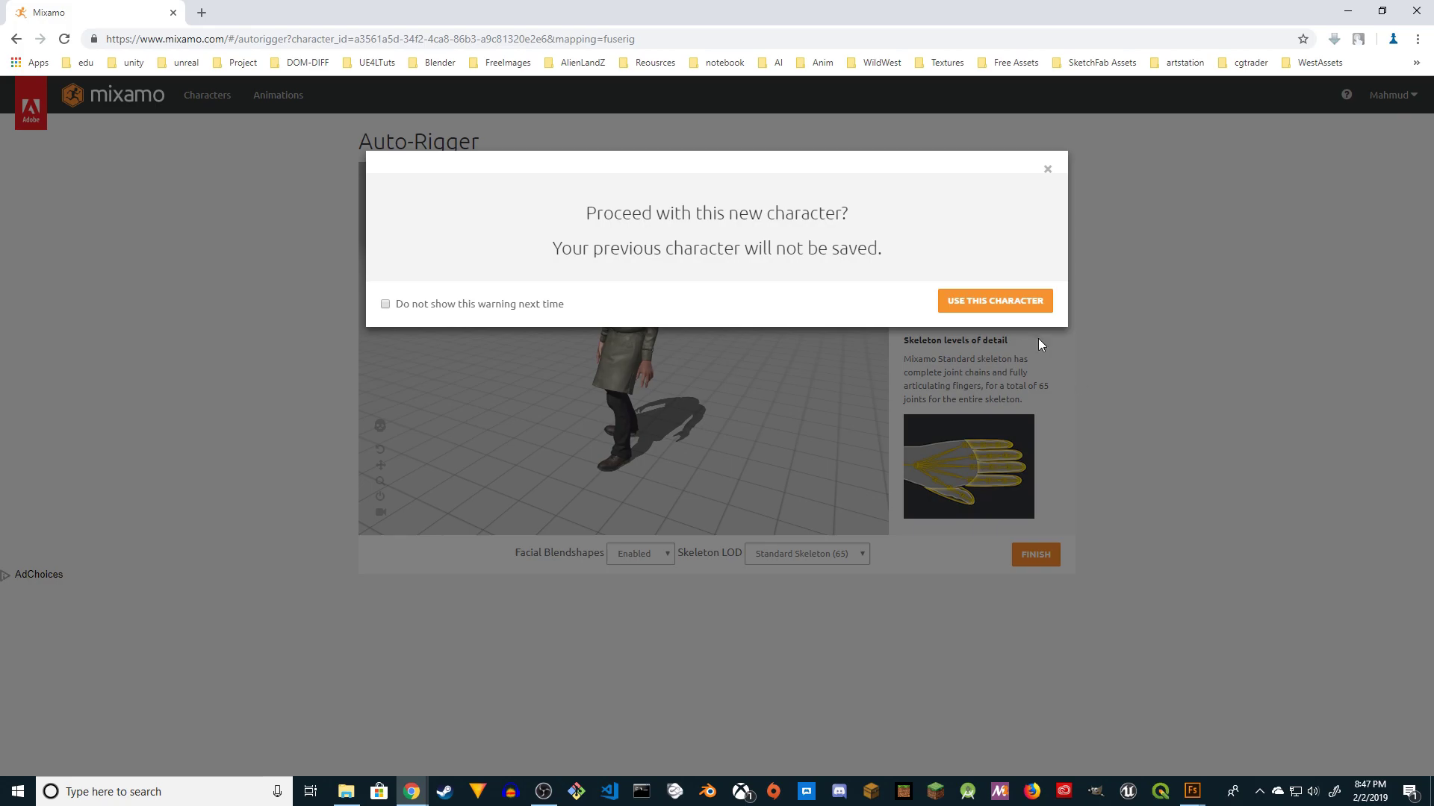
pyautogui.click(976, 307)
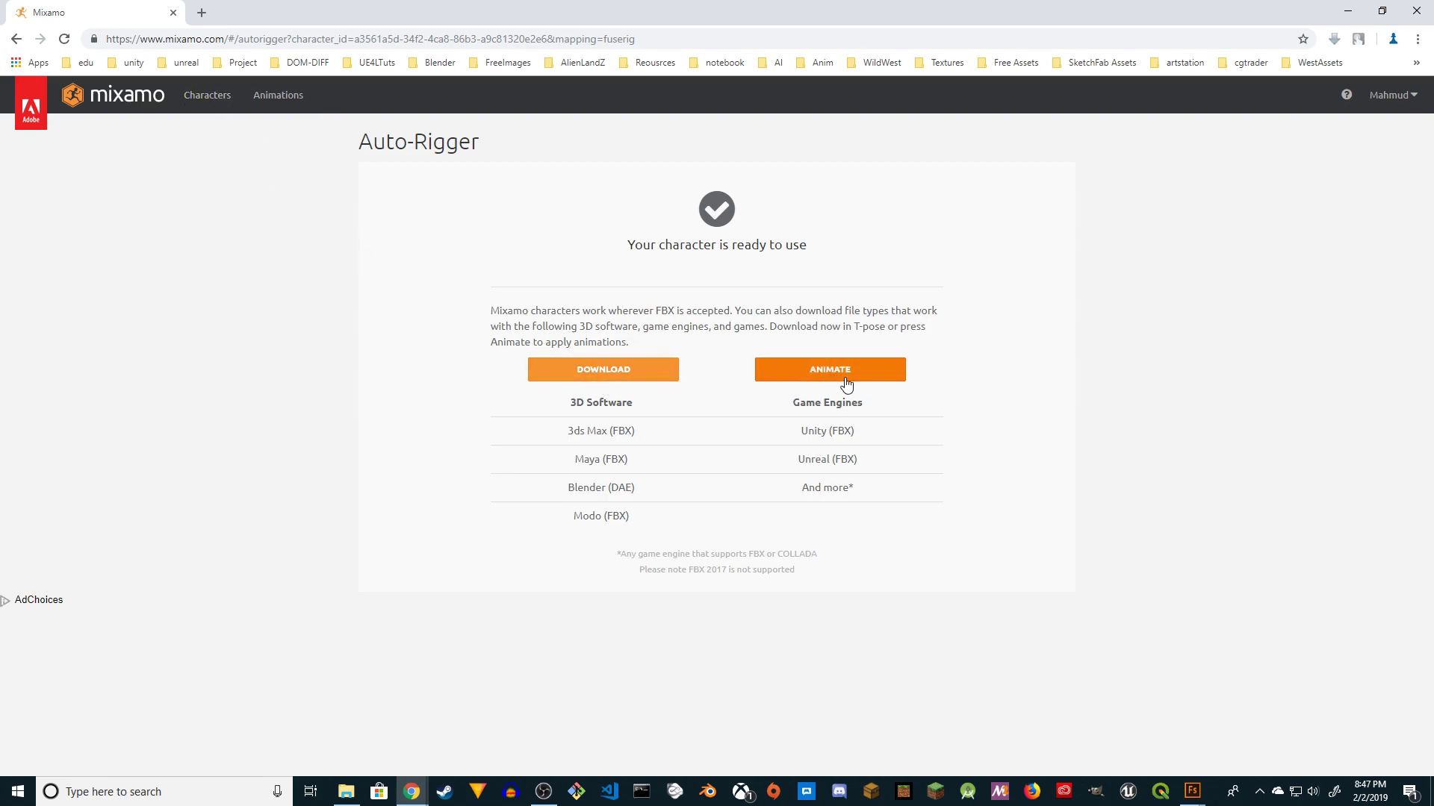
pyautogui.click(608, 370)
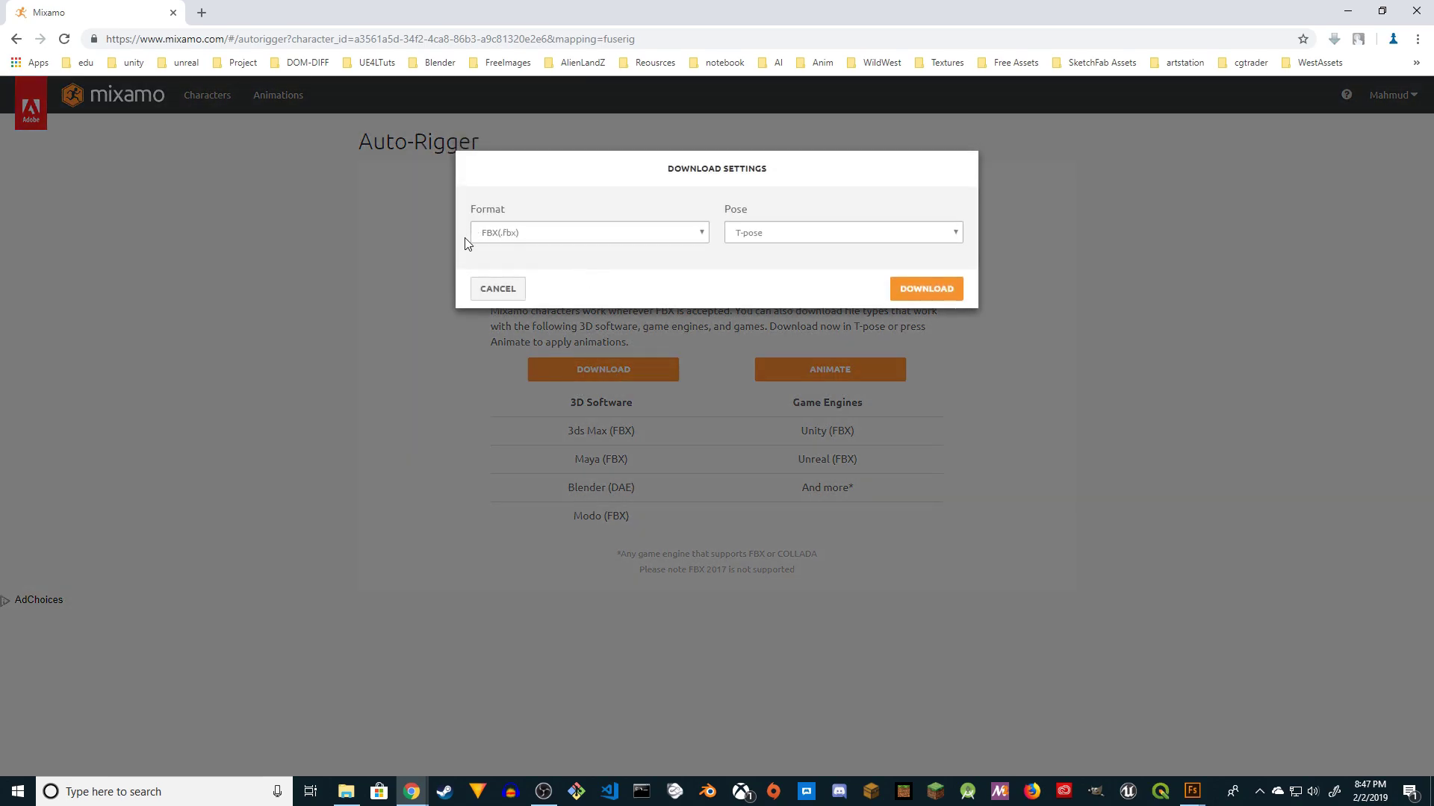
pyautogui.click(795, 236)
pyautogui.click(794, 236)
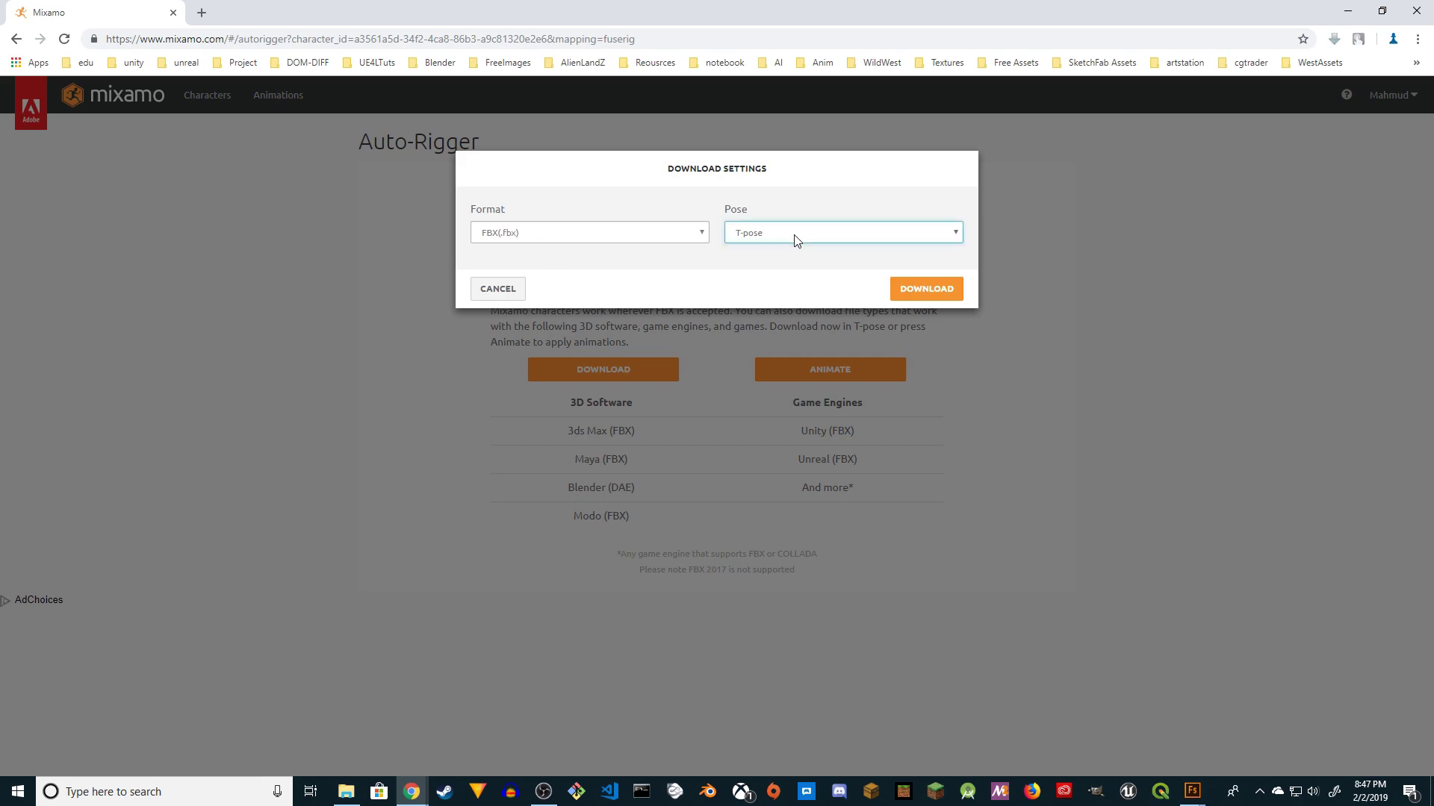
pyautogui.click(911, 291)
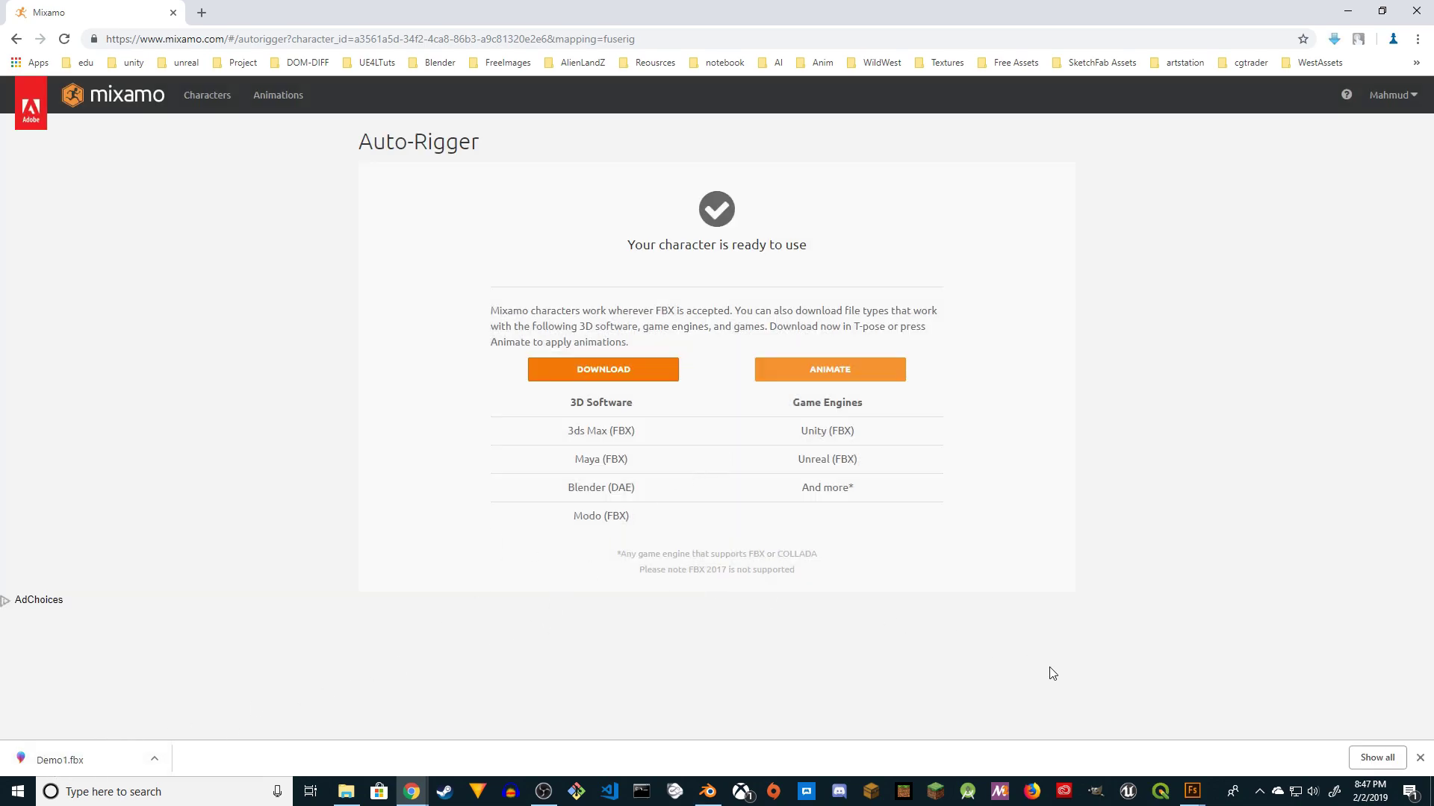
# Return to Fuse and open File > Export > Export Textures for Demo1.
pyautogui.moveTo(1192, 799)
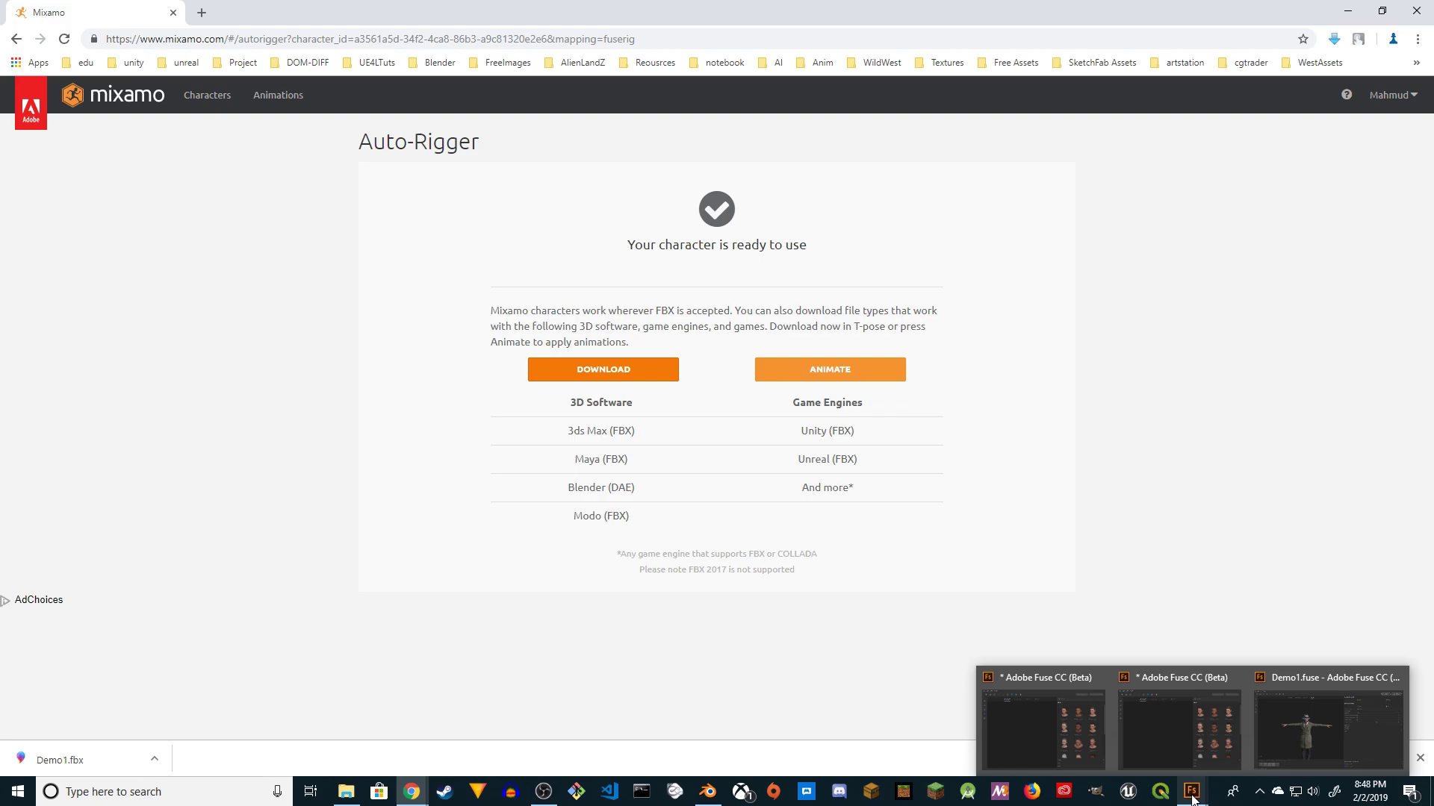
pyautogui.click(1289, 736)
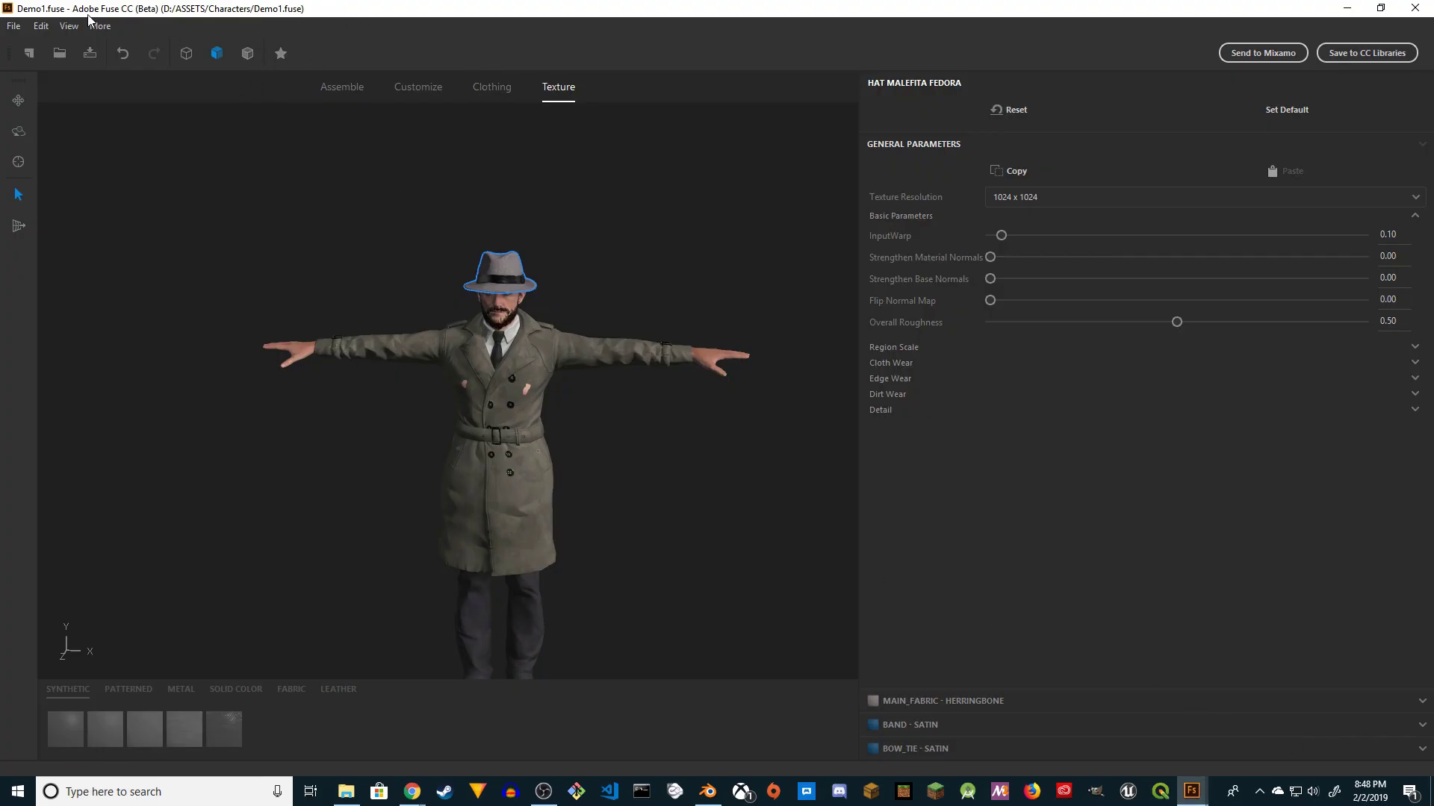
pyautogui.click(20, 25)
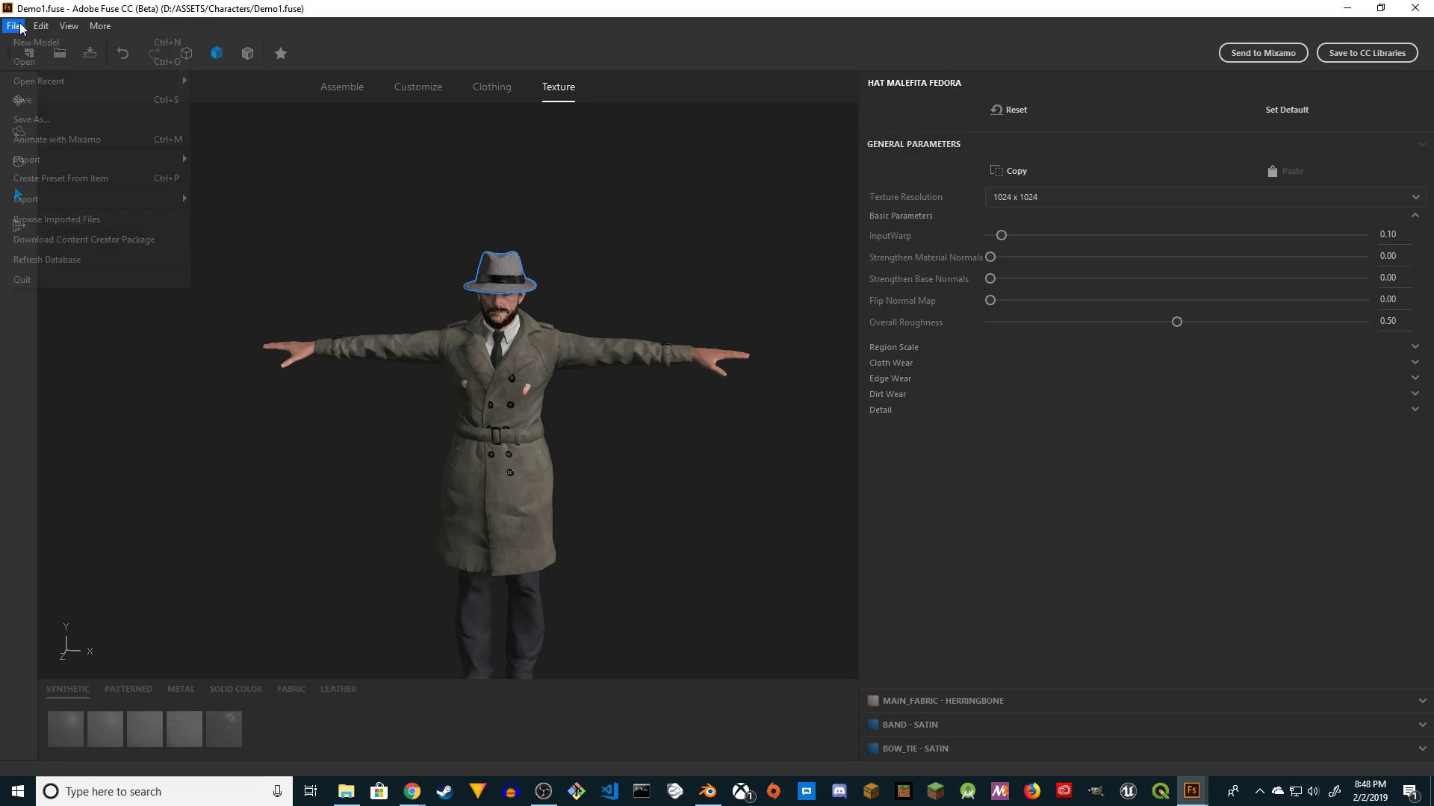
pyautogui.moveTo(41, 200)
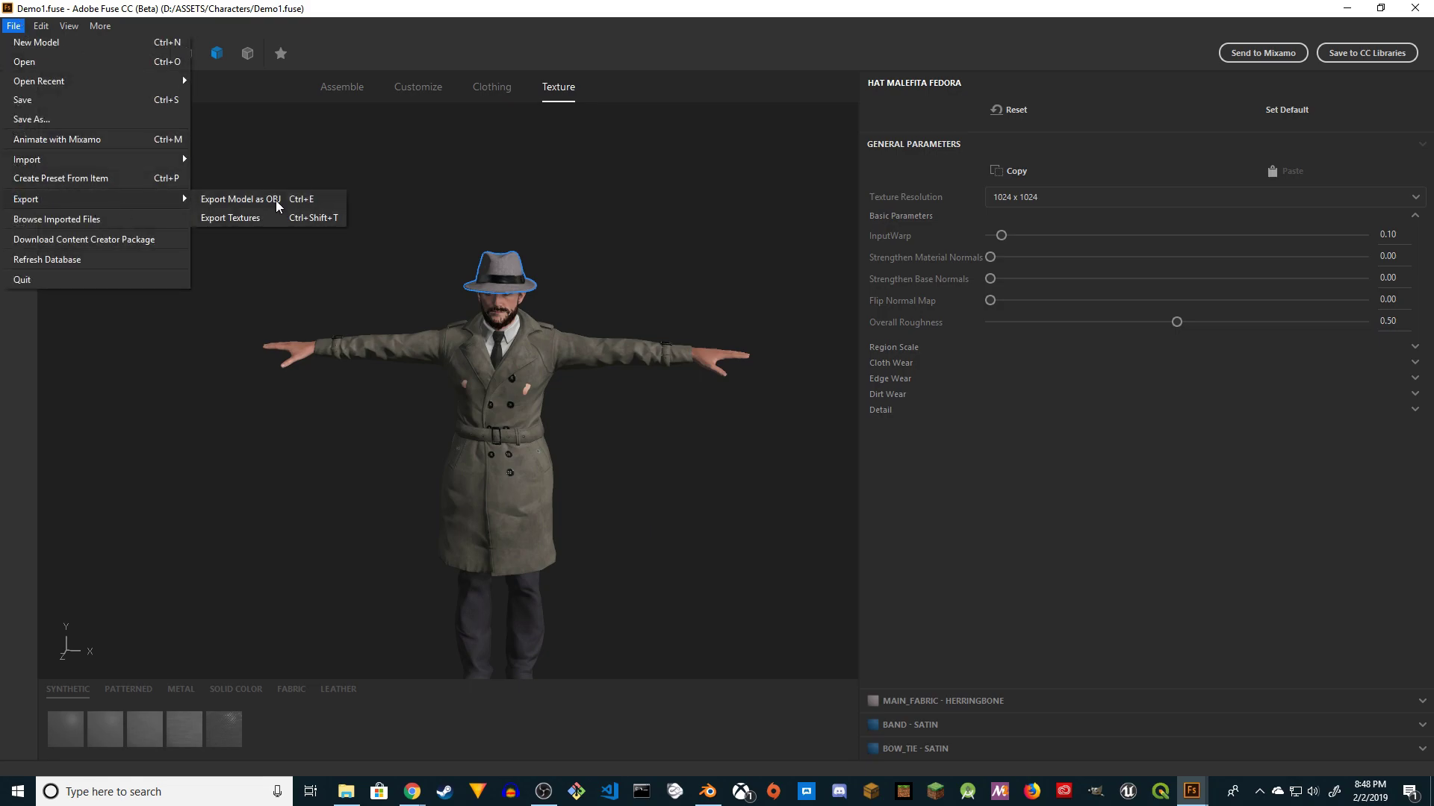
pyautogui.click(246, 218)
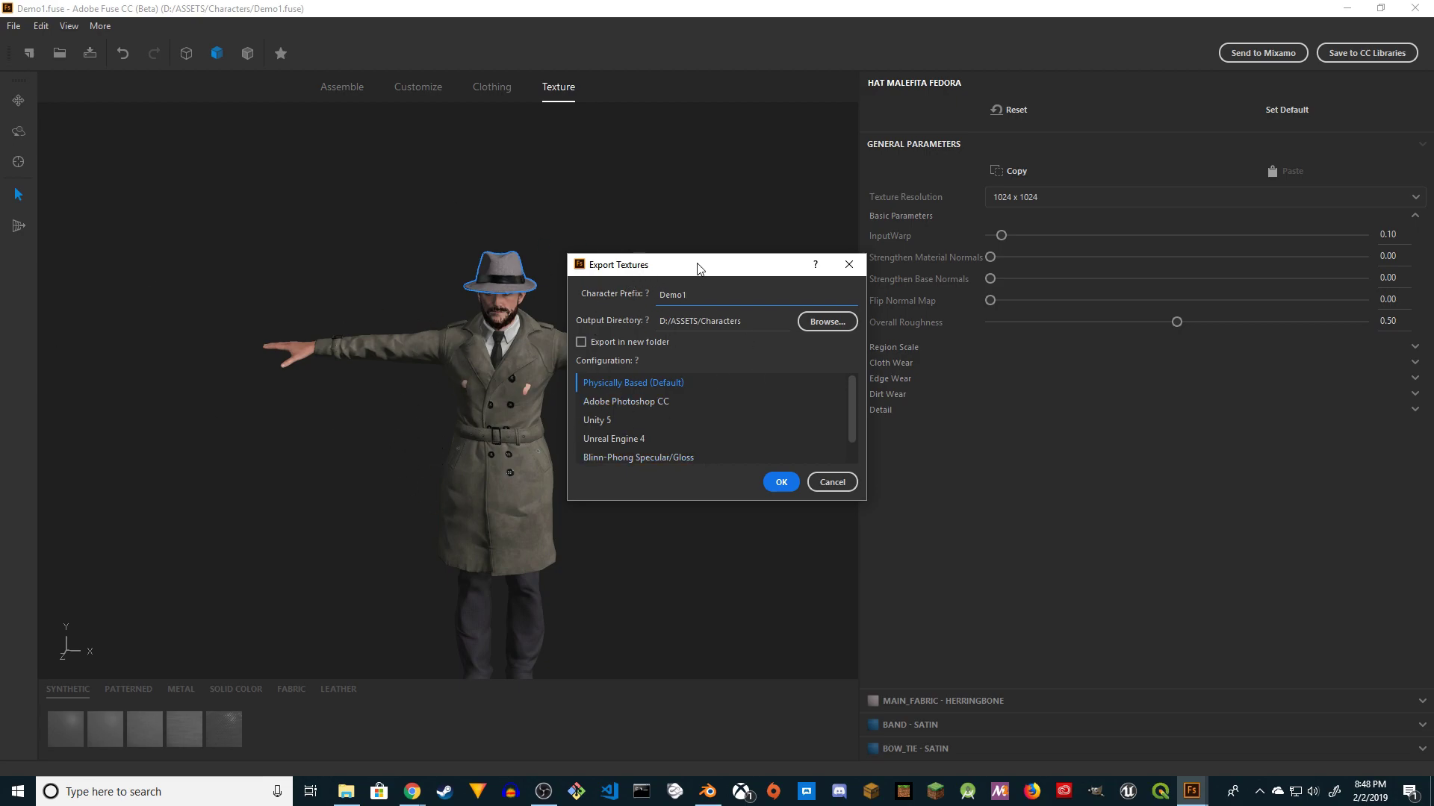
# Export the textures with the Unreal Engine 4 configuration into a new folder.
pyautogui.moveTo(698, 269); pyautogui.dragTo(557, 262)
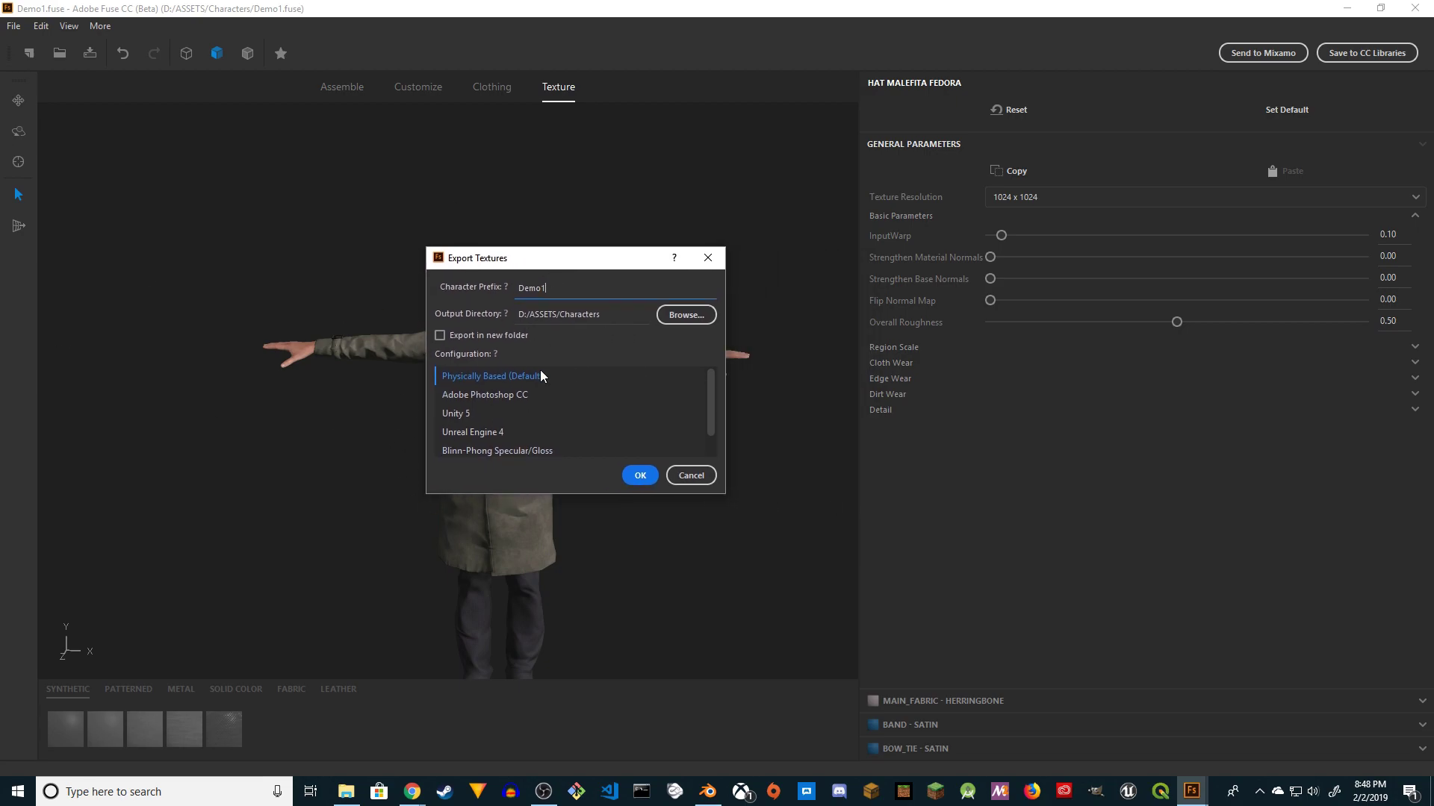
pyautogui.click(459, 433)
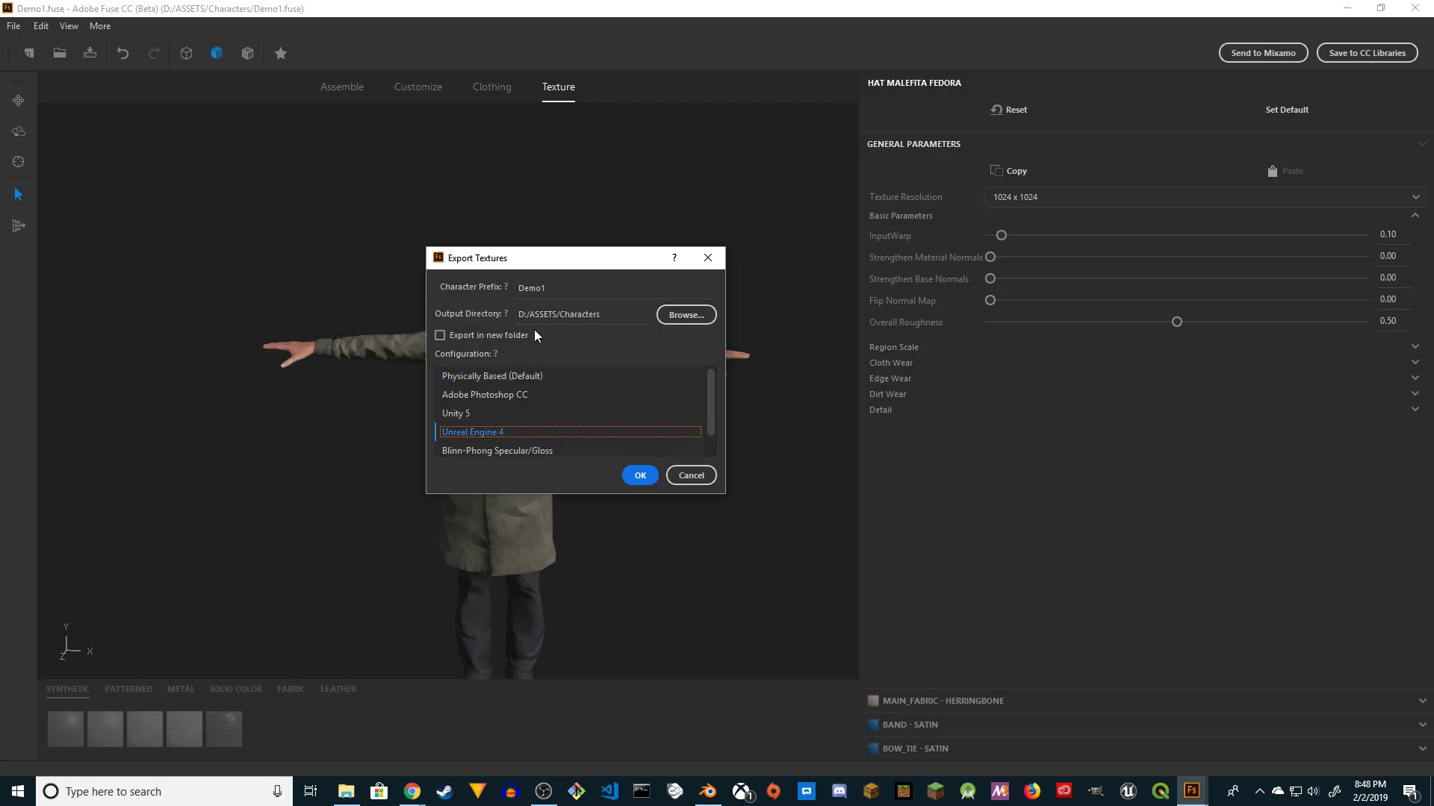
pyautogui.click(440, 336)
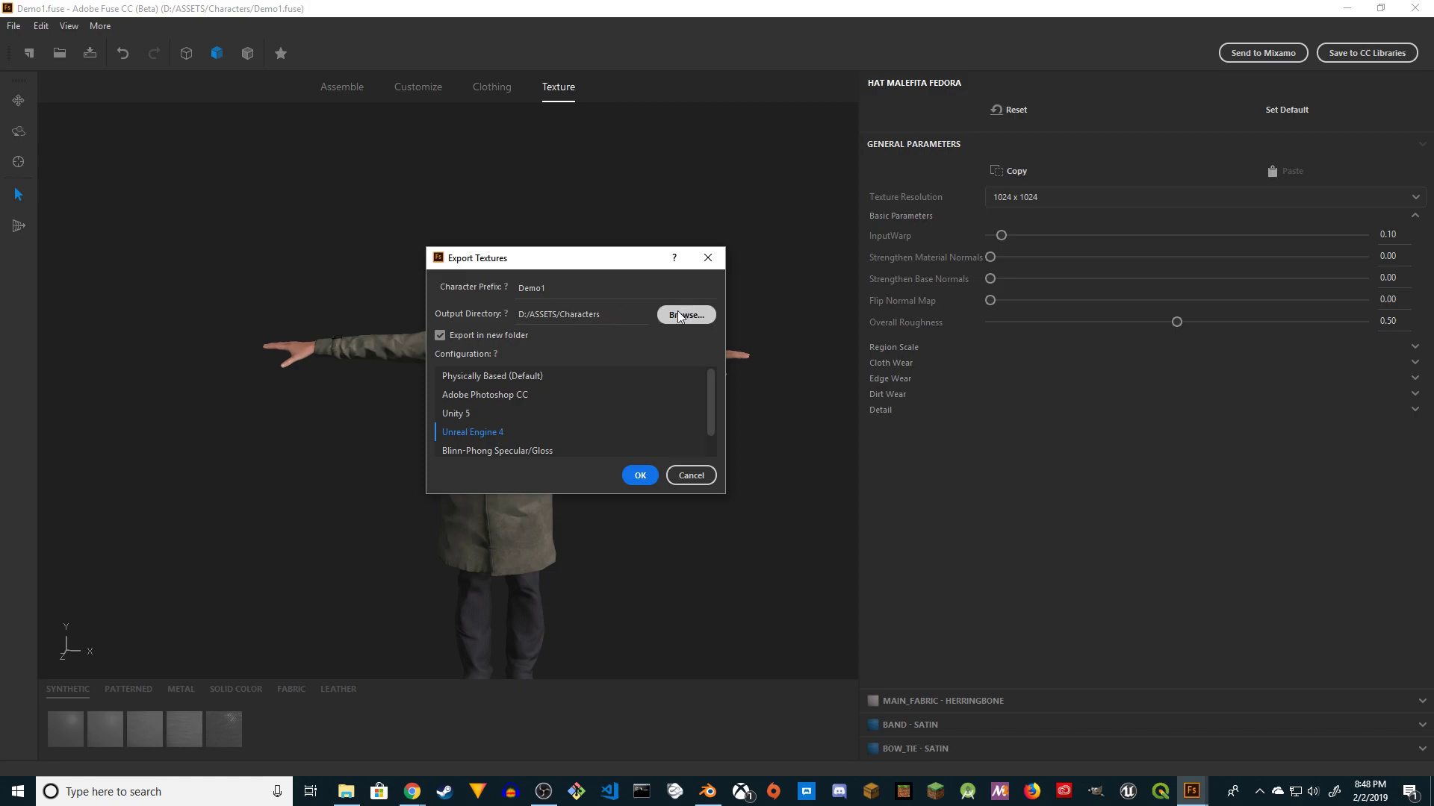
pyautogui.click(640, 476)
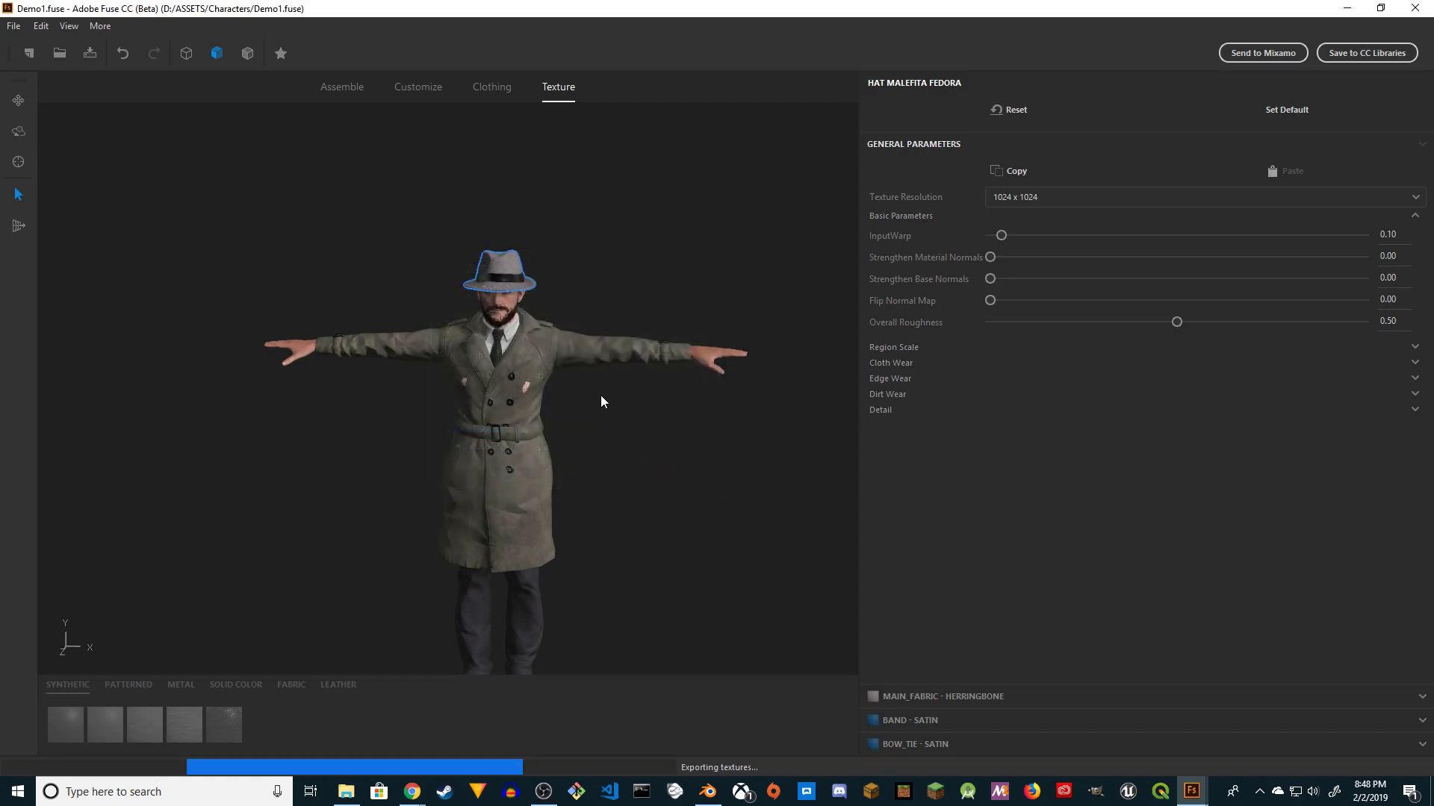